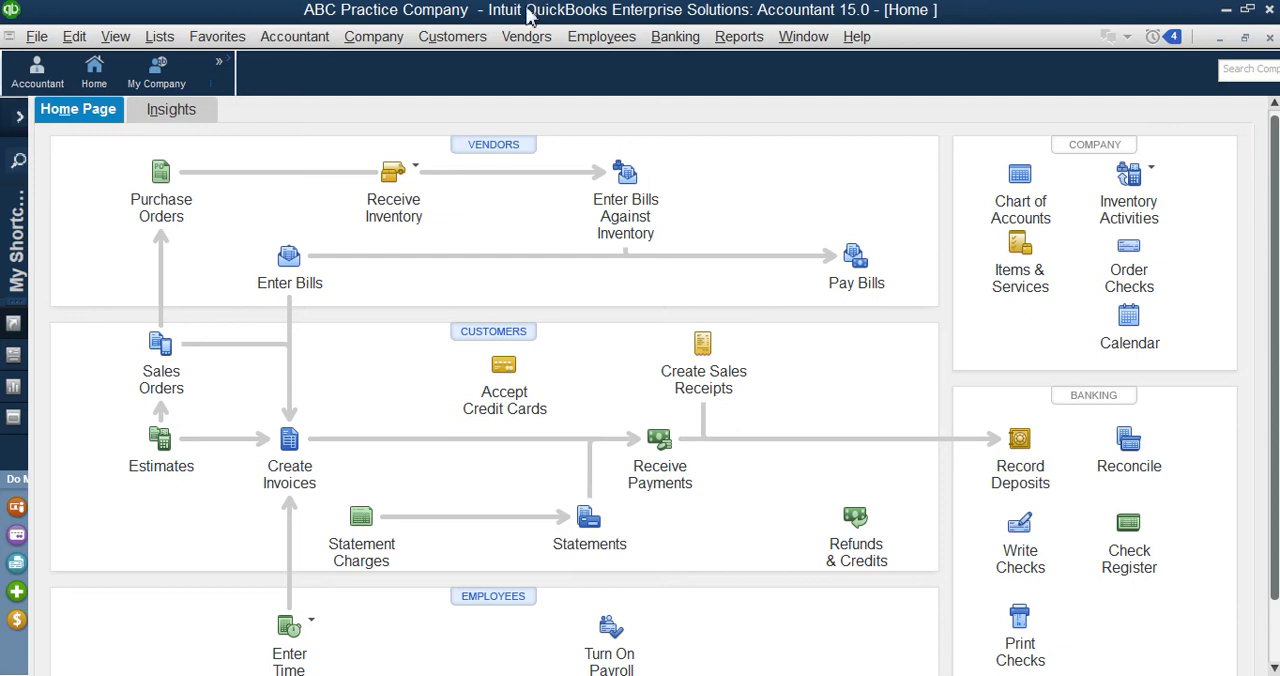
left_click(458, 38)
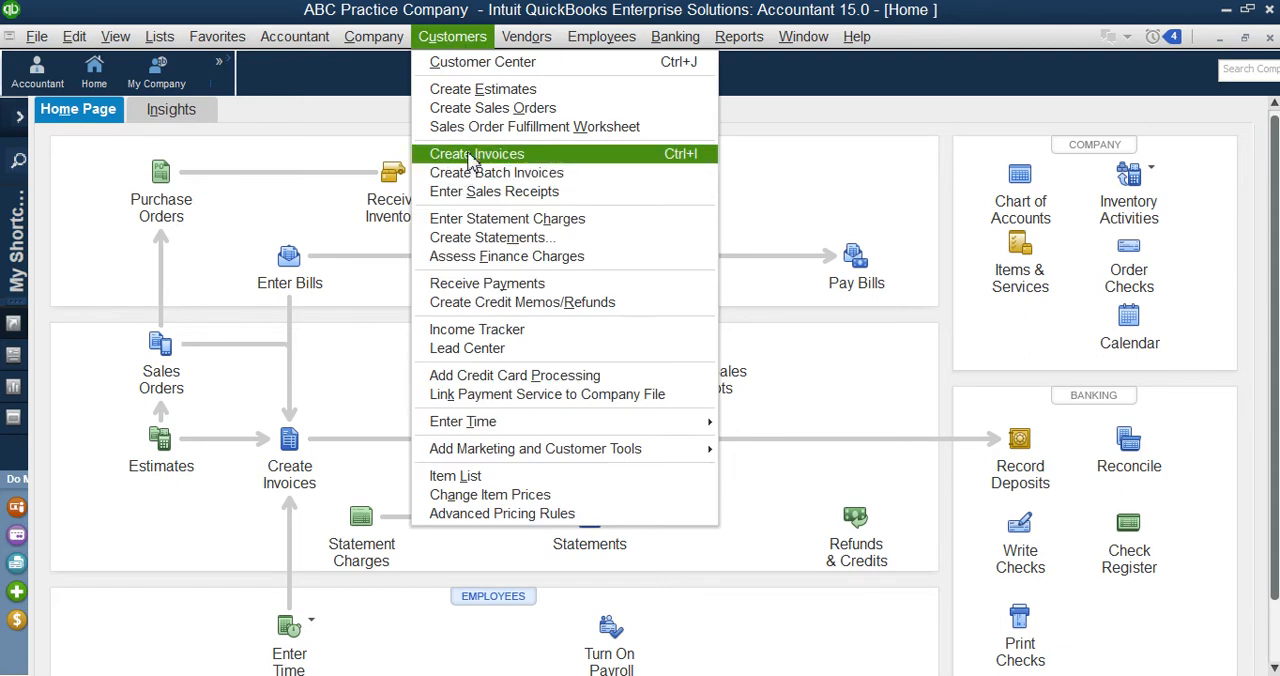
left_click(552, 6)
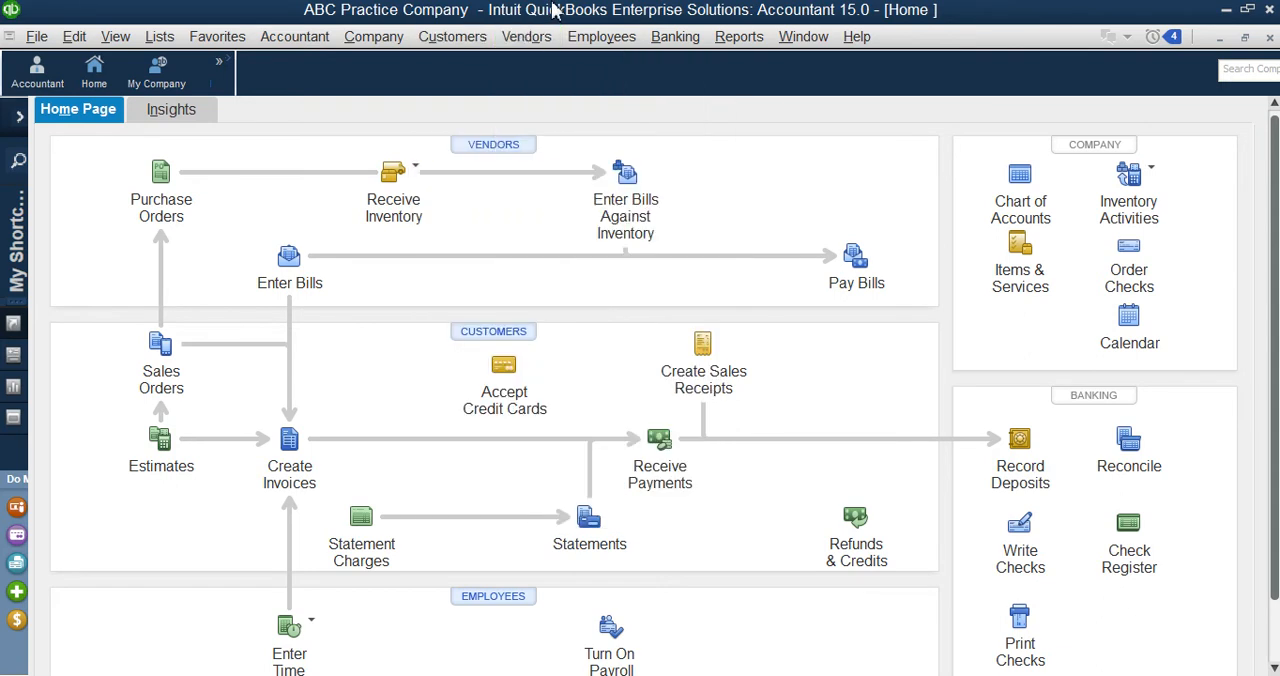
Step: Open a weekly timesheet and select the vendor Ahmad & Co. as its name
left_click(630, 40)
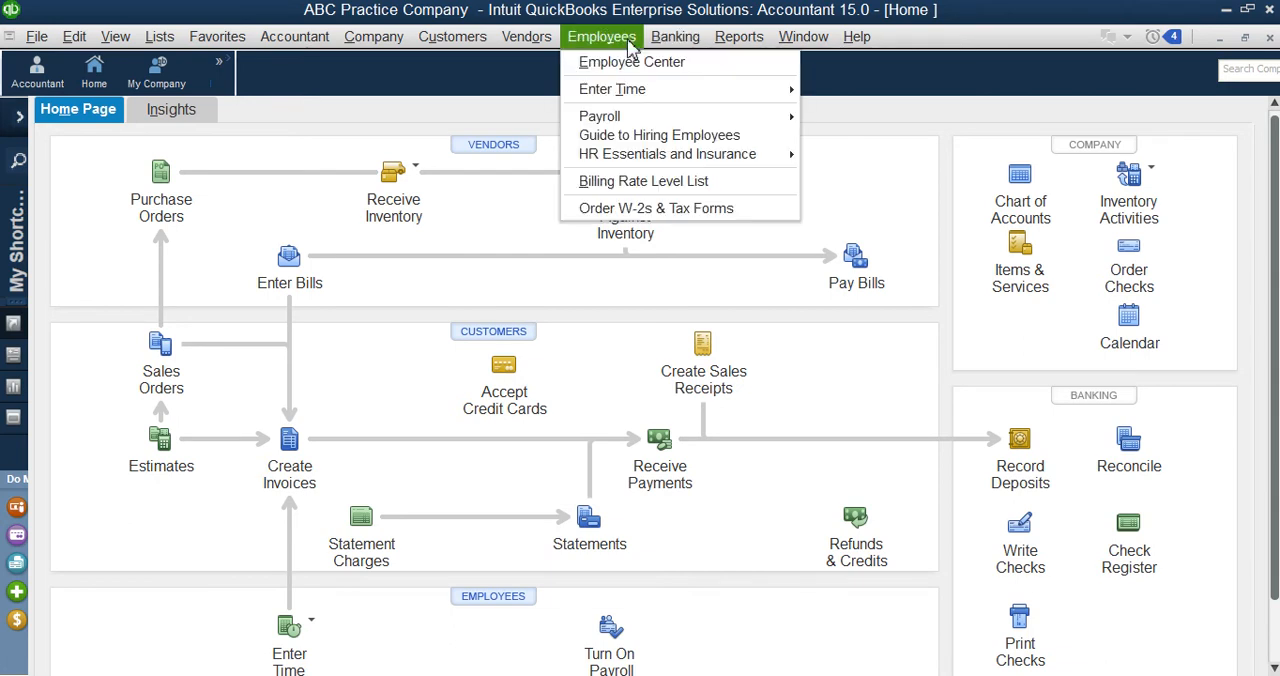
mouse_move(634, 96)
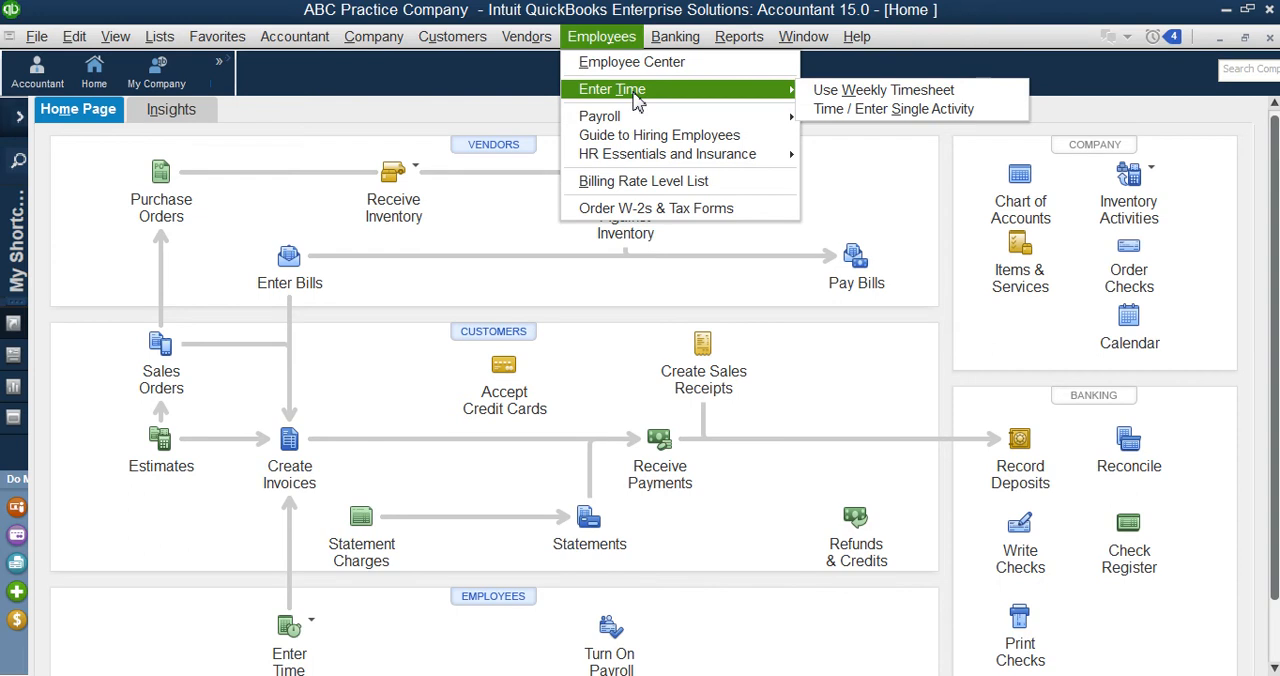
left_click(862, 92)
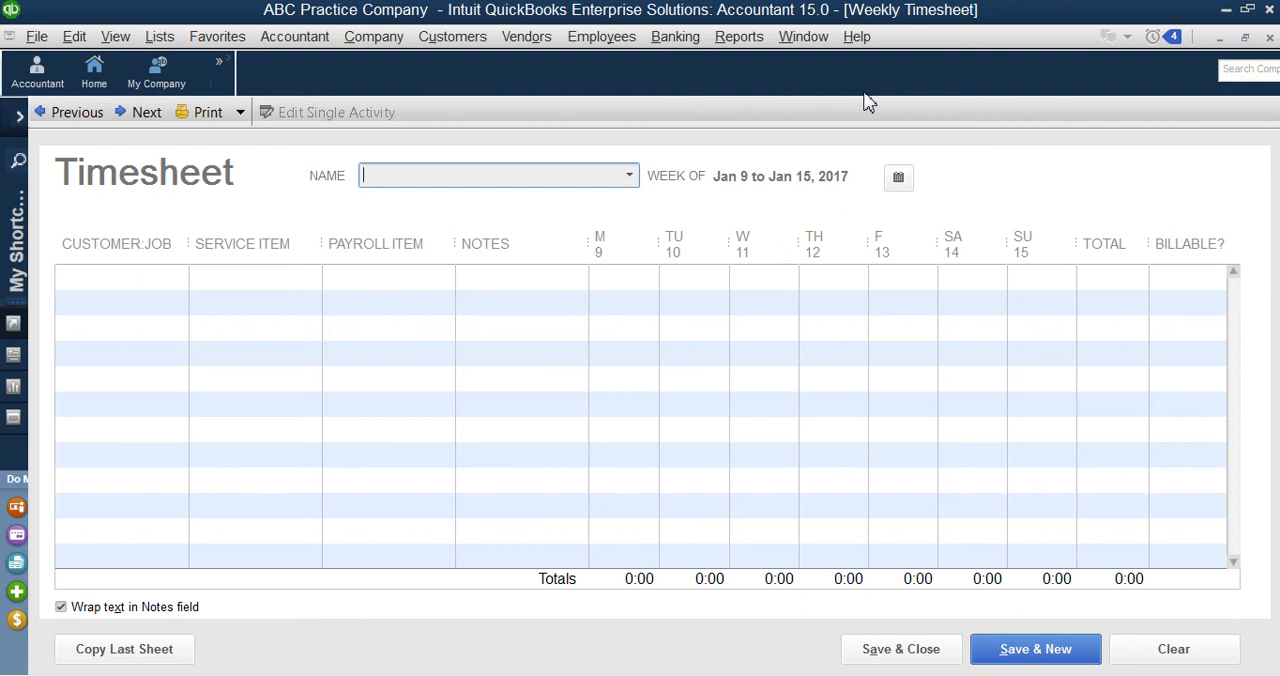
left_click(630, 177)
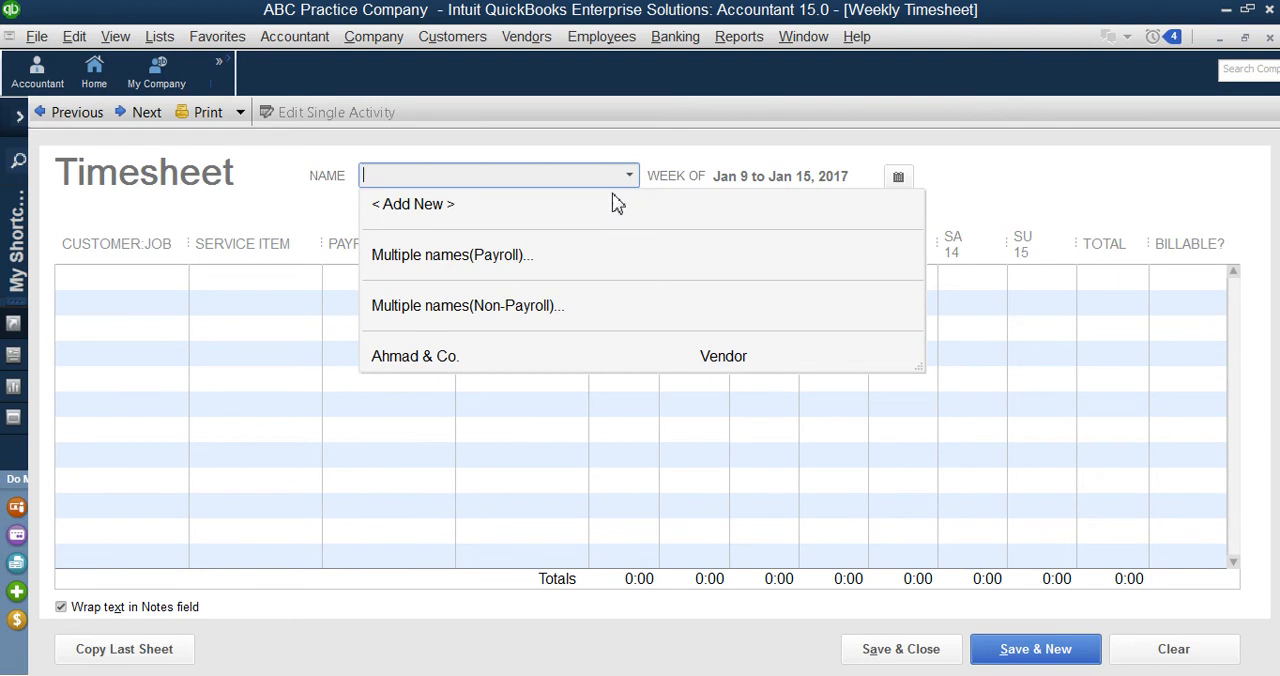
left_click(441, 362)
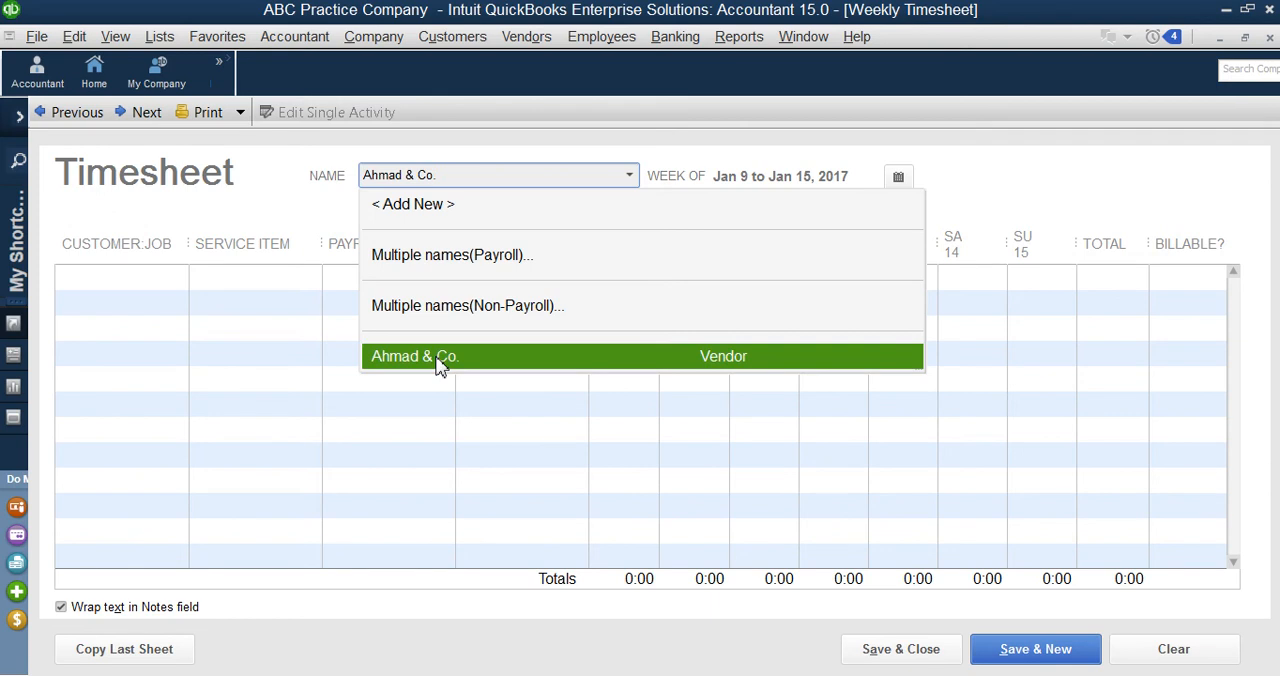
left_click(441, 362)
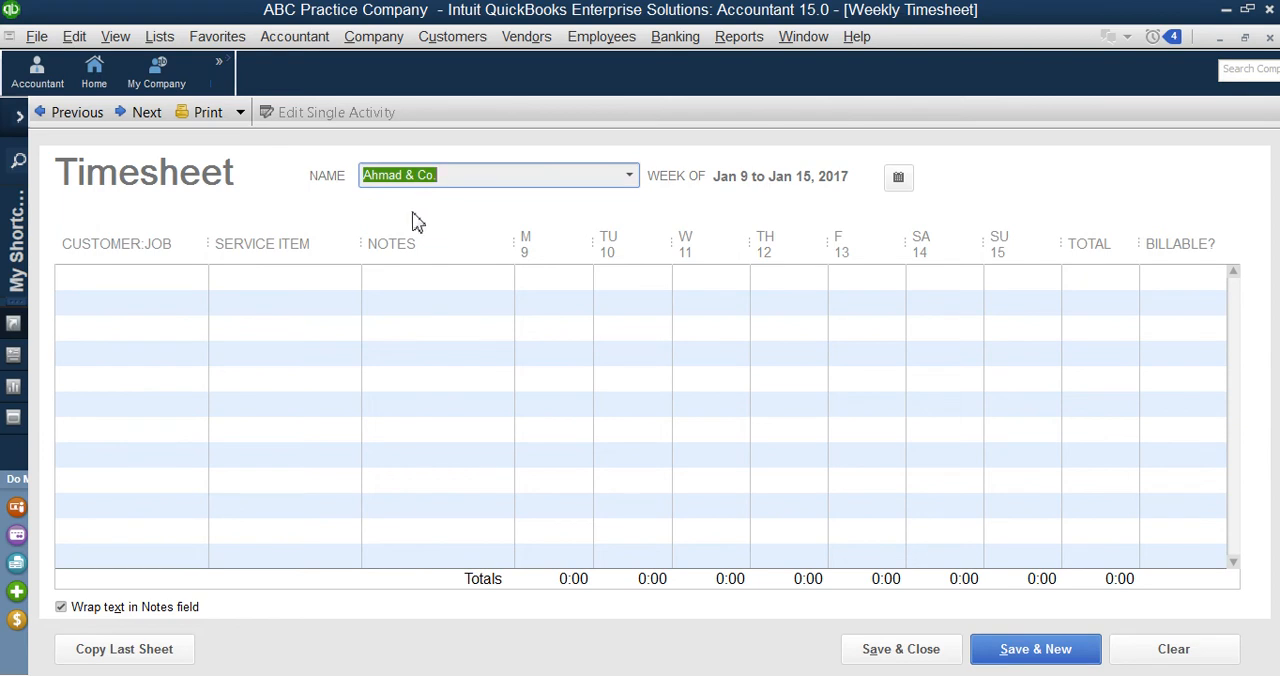
Step: Fill the first timesheet row with the customer Ali Homes and the service item Repair Services
left_click(179, 282)
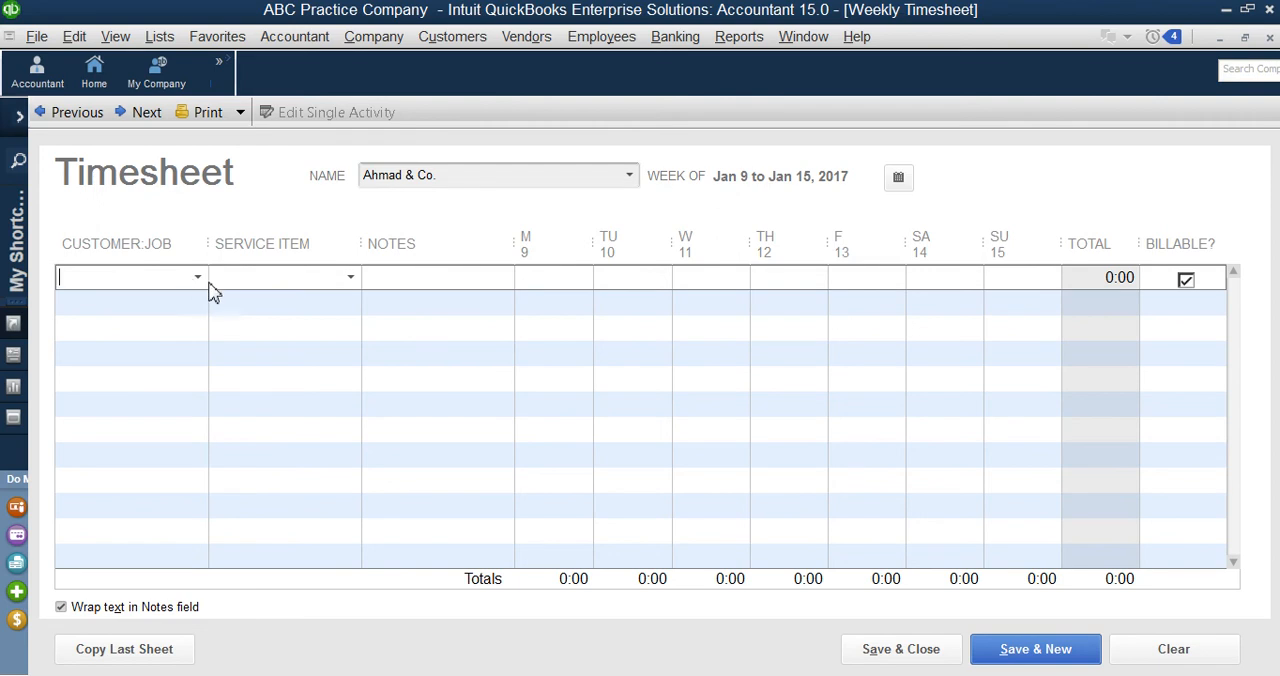
left_click(198, 278)
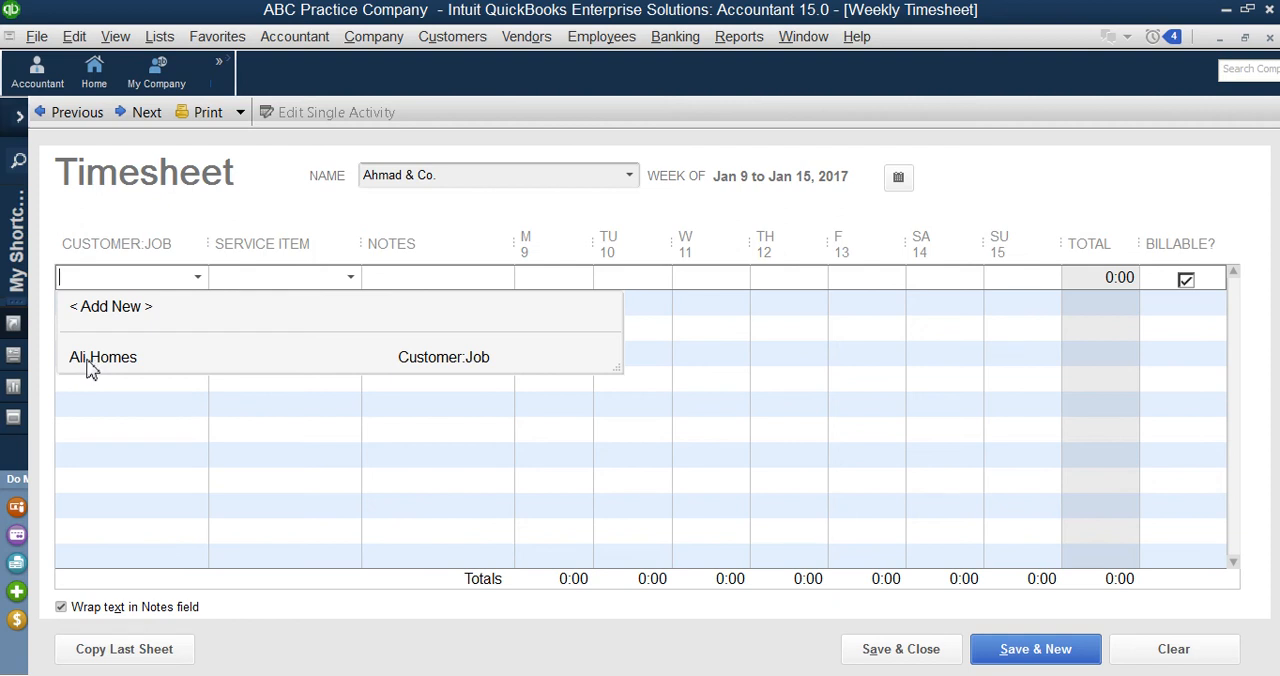
left_click(91, 368)
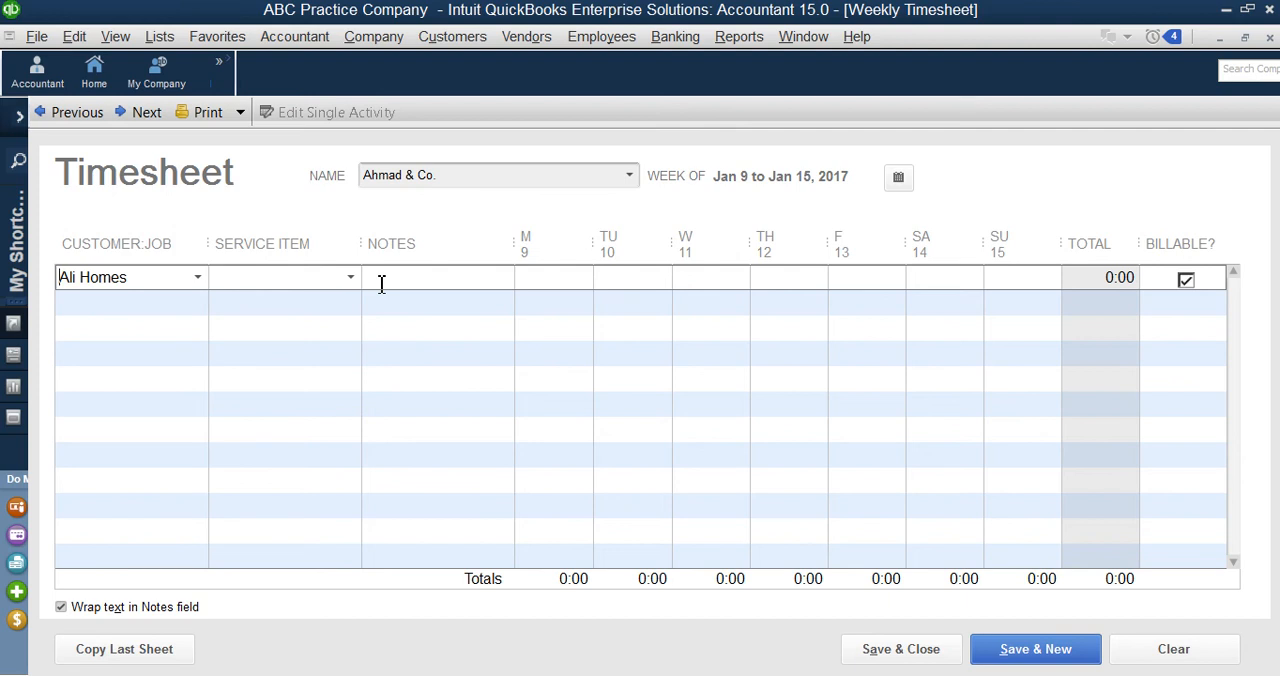
left_click(354, 284)
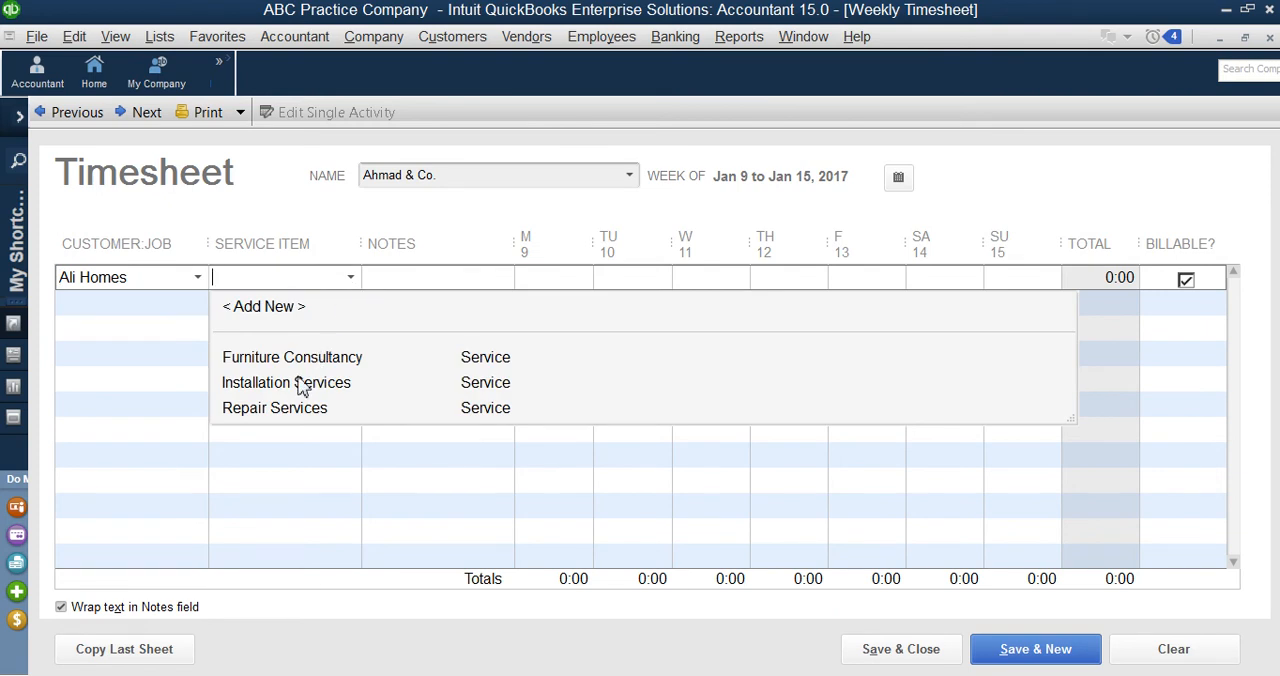
left_click(293, 412)
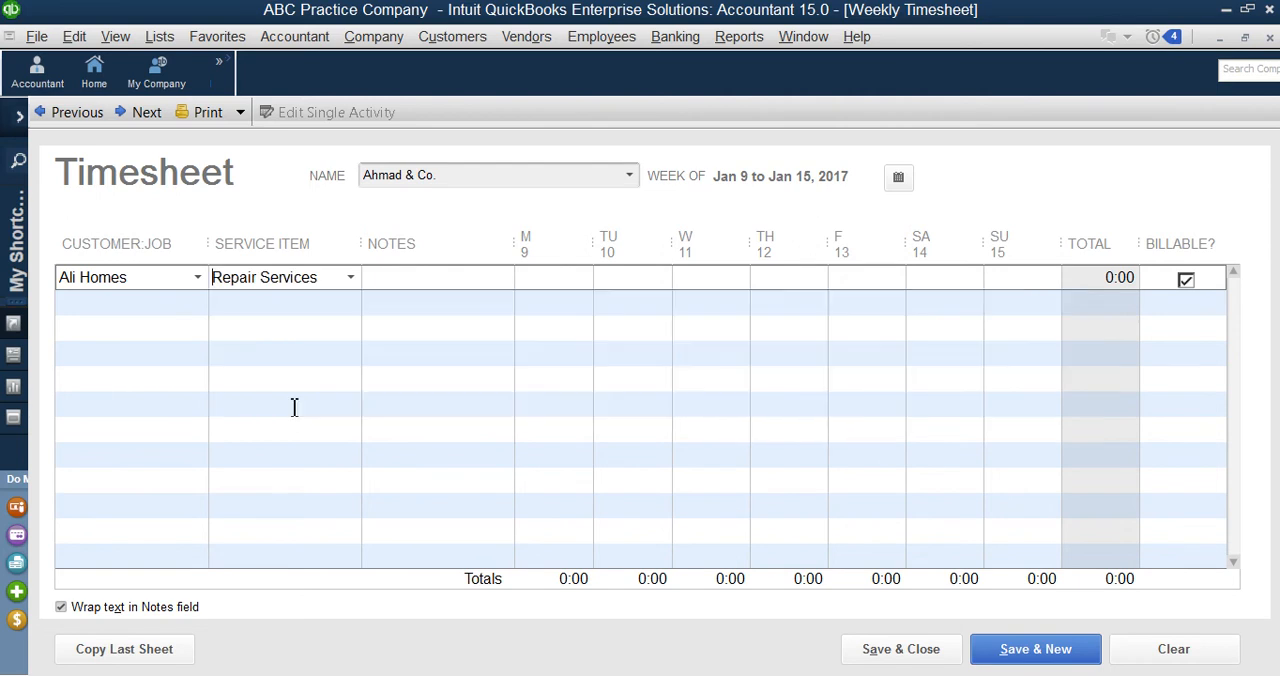
left_click_drag(127, 285, 58, 285)
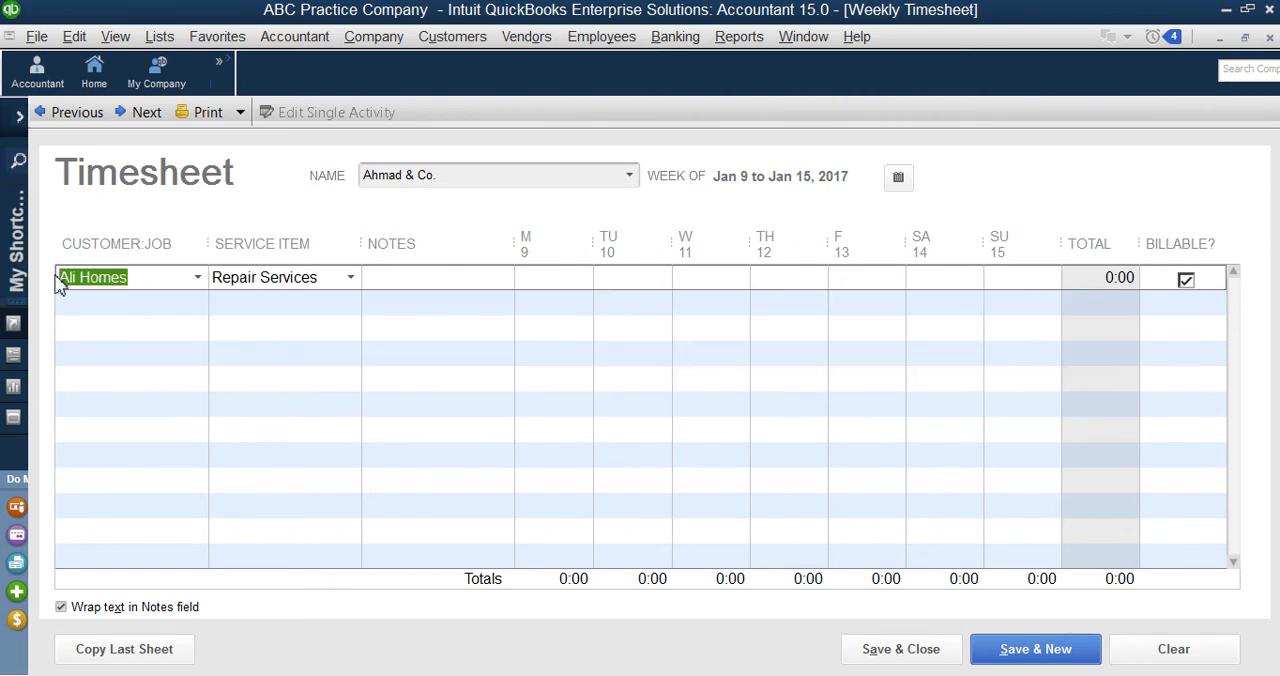
left_click(394, 312)
left_click(550, 278)
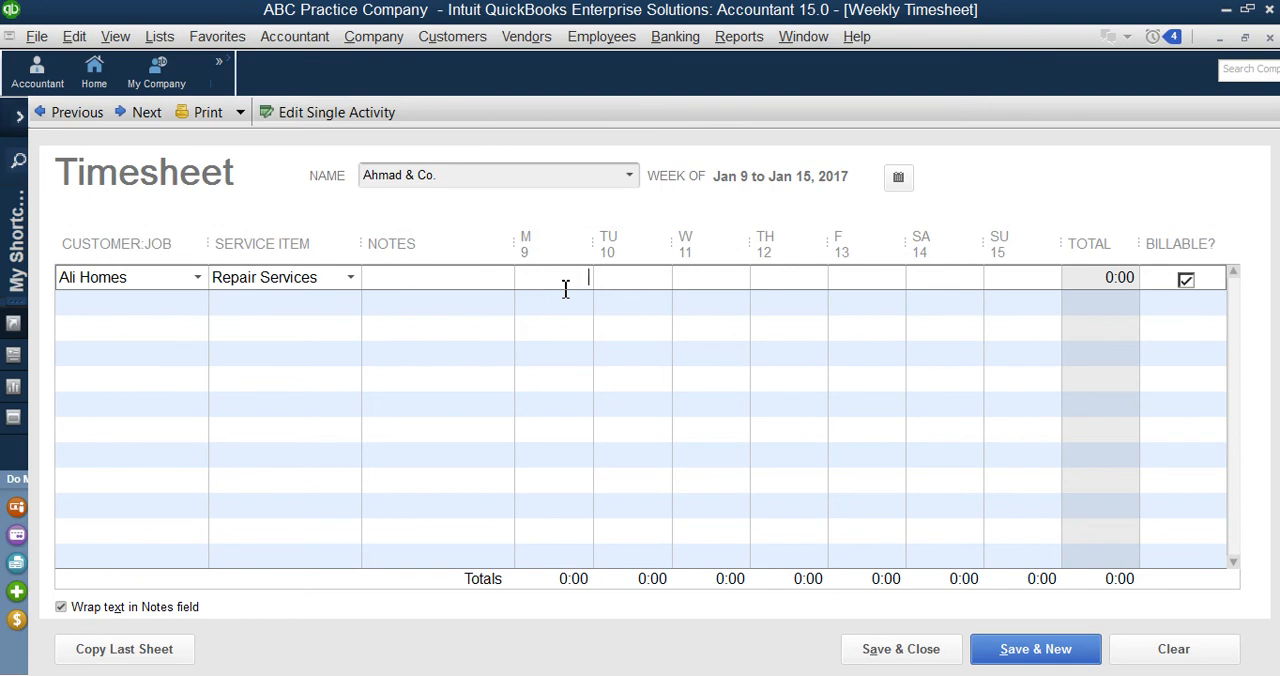
left_click(452, 174)
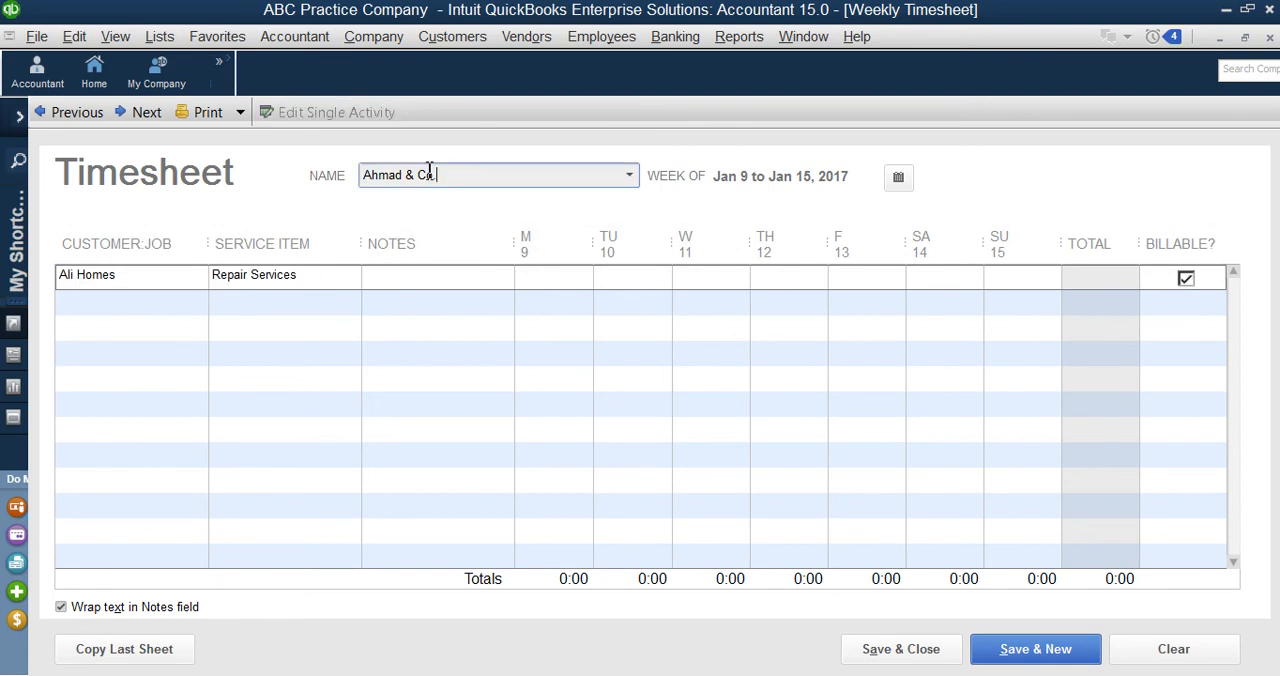
Step: Enter the Repair Services hours for Monday to Friday as 10, 8, 7, 10 and 5
left_click(566, 282)
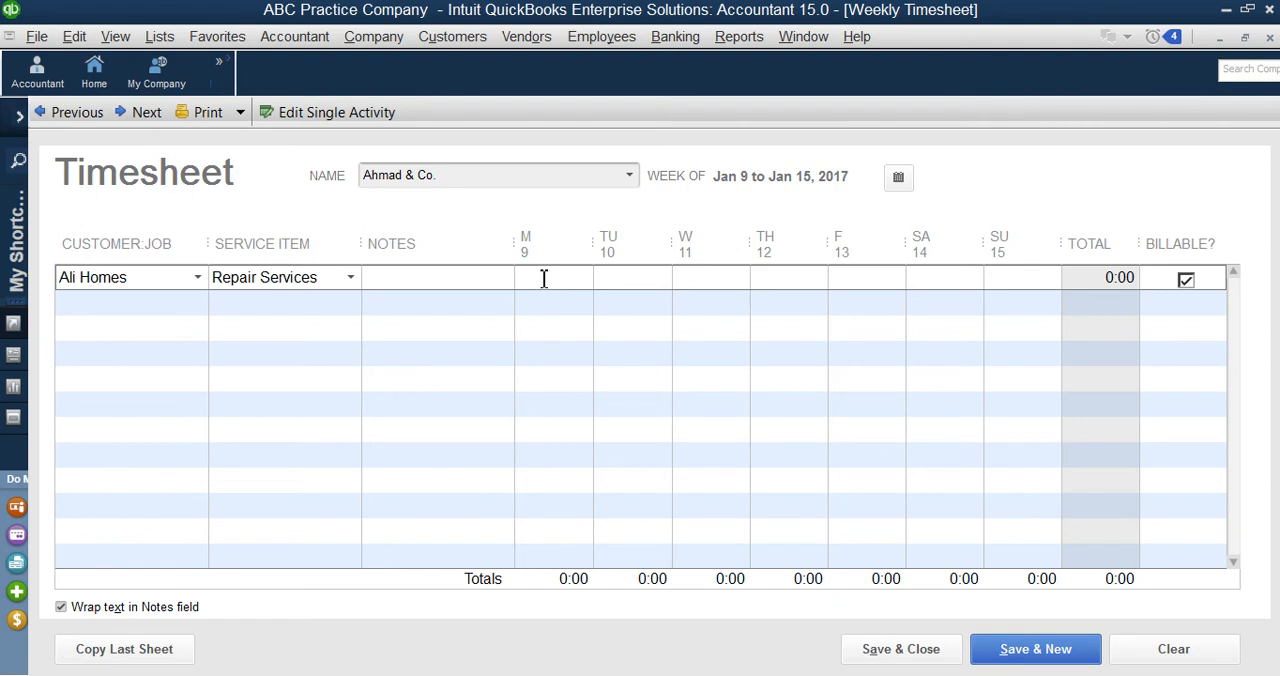
type("1")
left_click(642, 279)
type("2")
left_click(714, 277)
type("7")
left_click(821, 276)
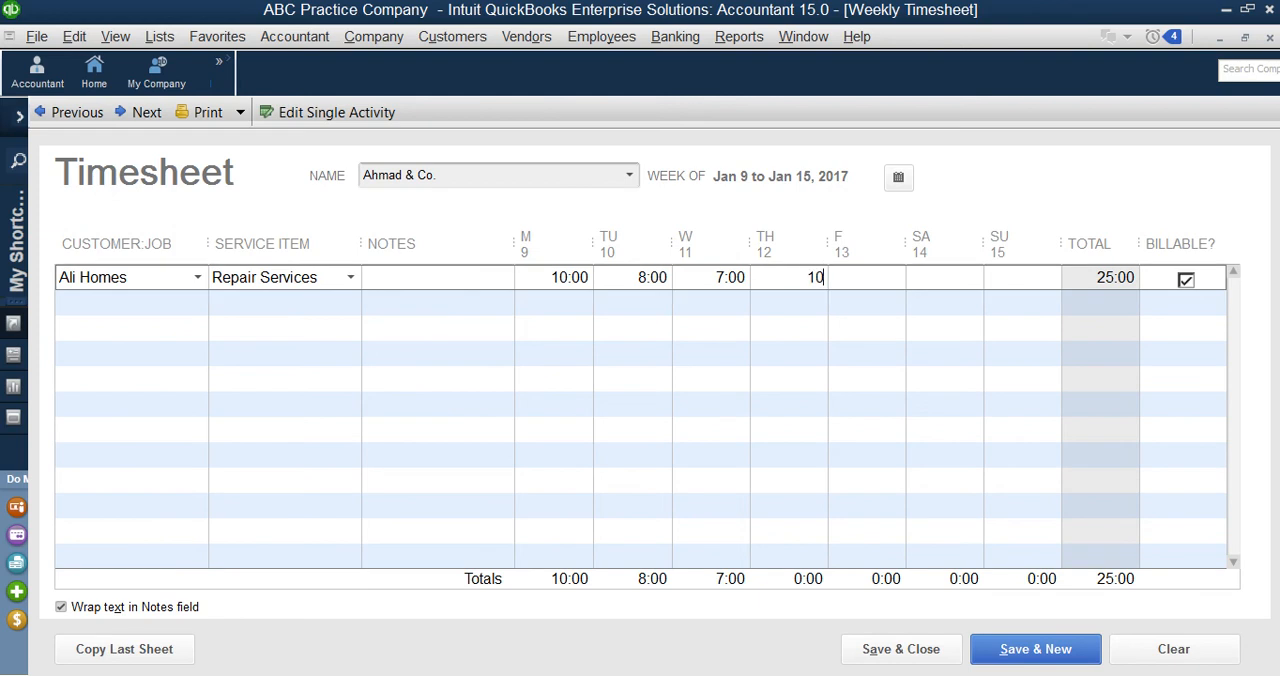
left_click(855, 276)
type("5")
Step: Enter 5 hours each for Saturday and Sunday in the Repair Services row
left_click(943, 280)
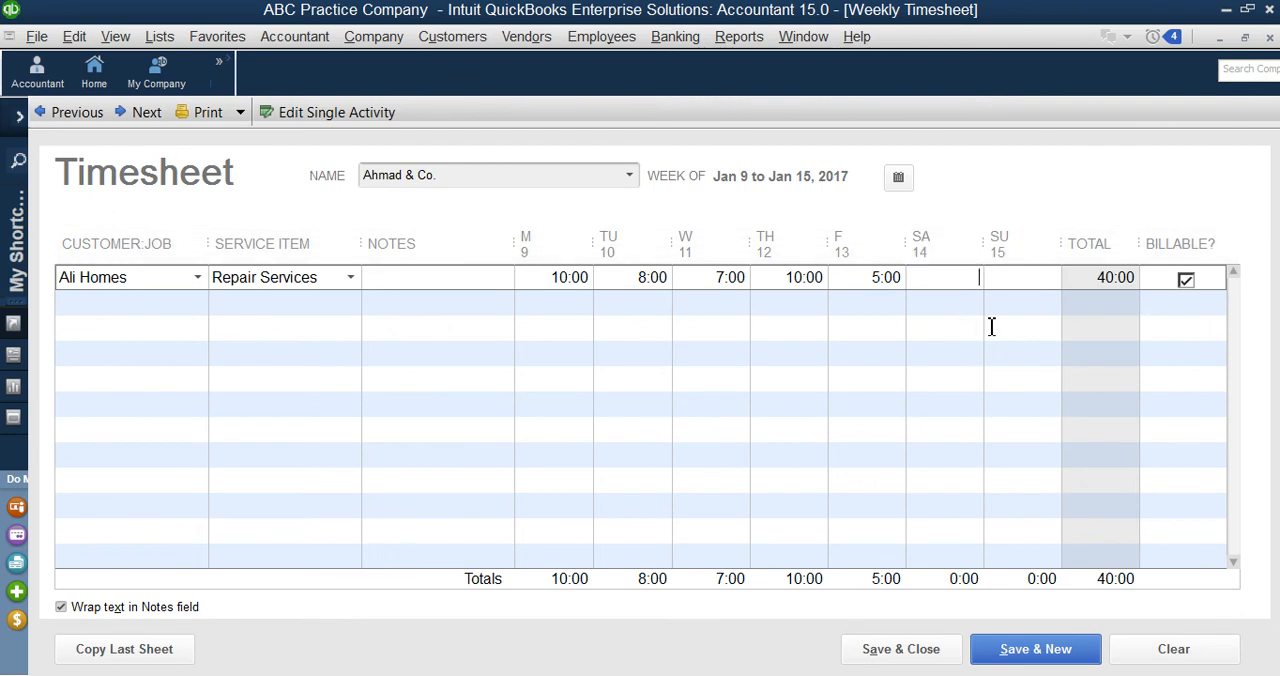
type("5")
key("Down")
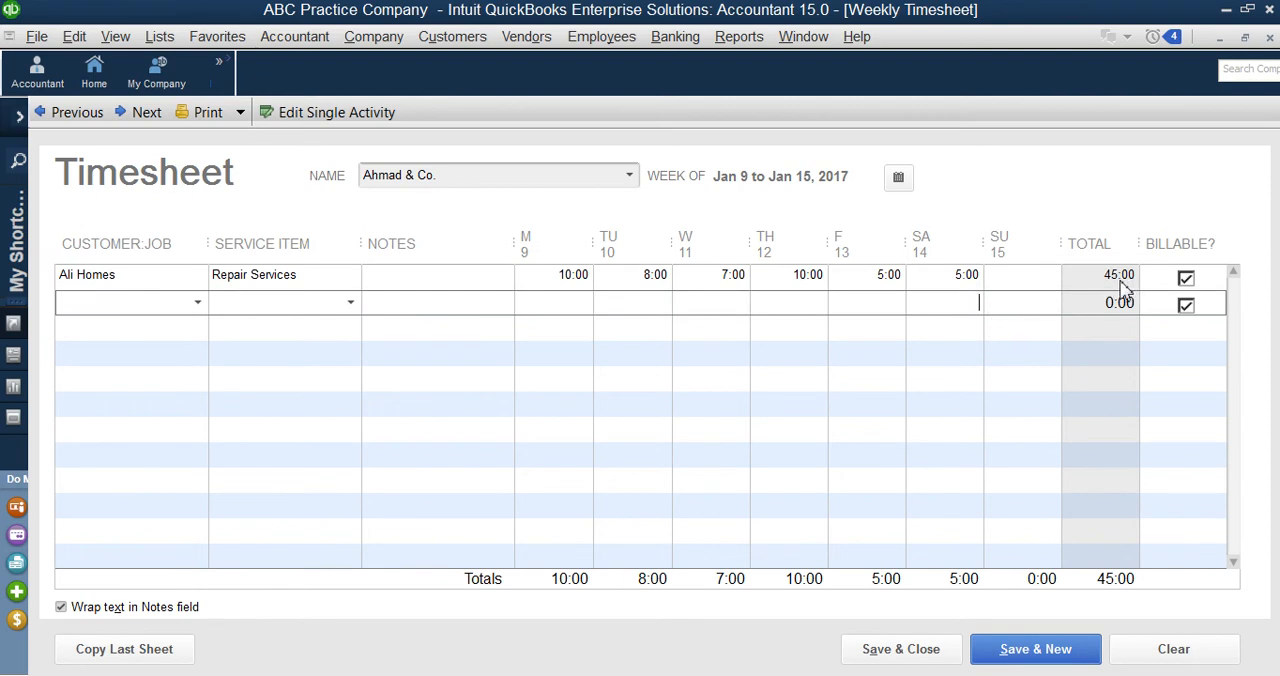
left_click(1013, 280)
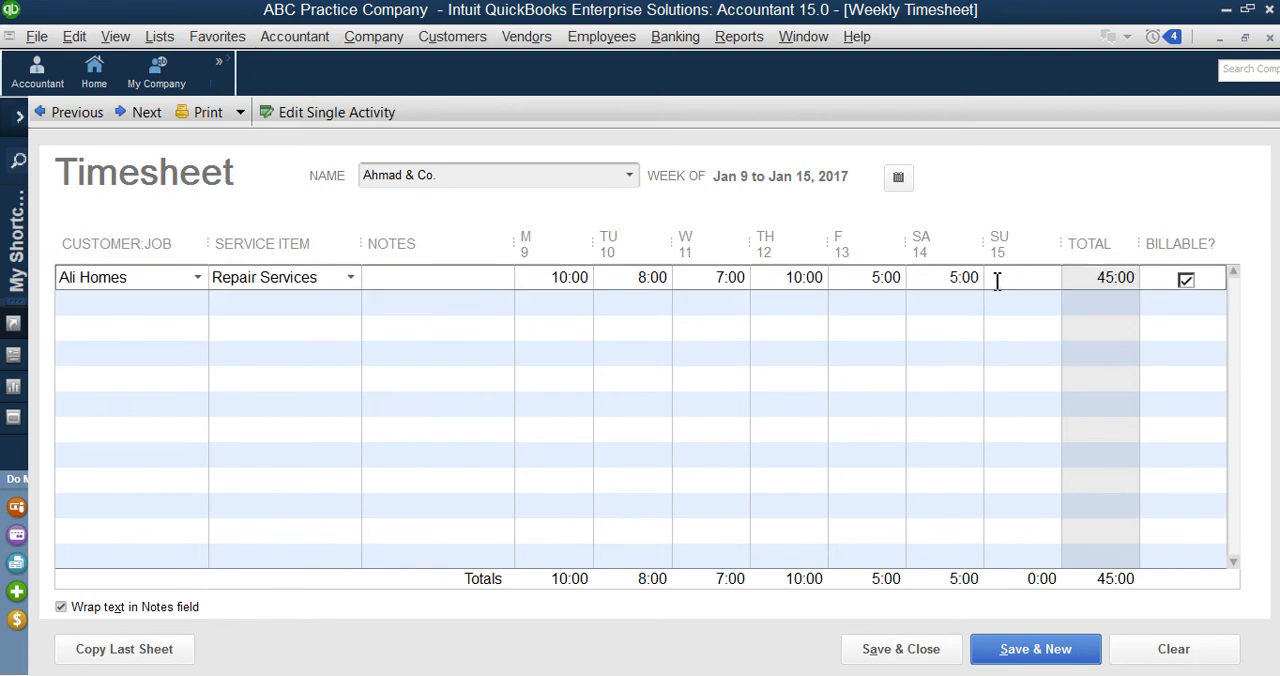
type("5")
key("Down")
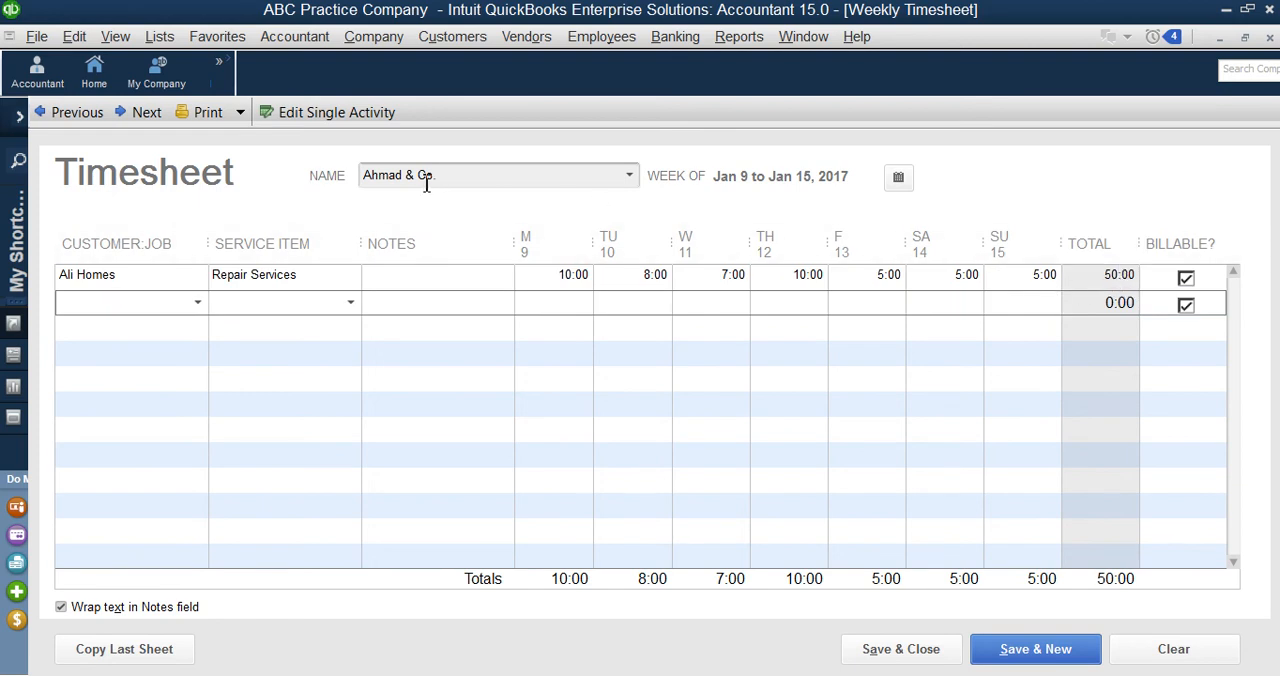
left_click(1053, 277)
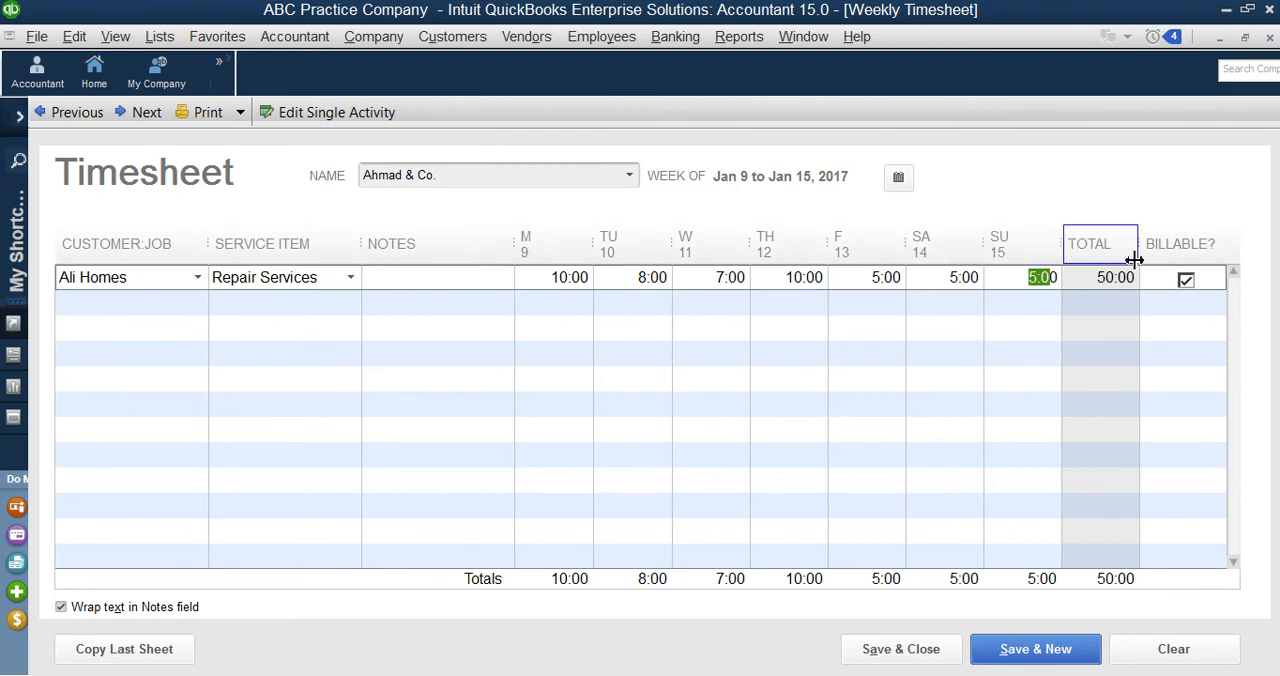
left_click(1187, 280)
left_click(1186, 280)
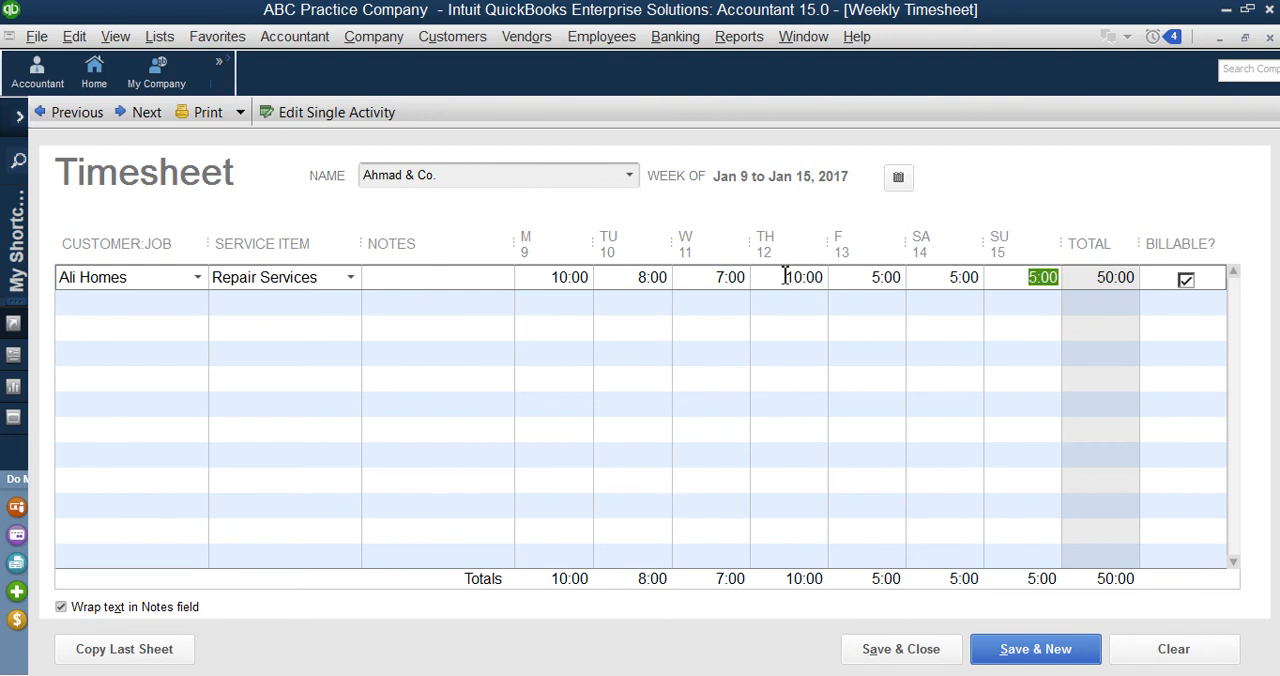
Step: Add a second timesheet row with the customer Ali Homes and the service item Installation Services
left_click(197, 300)
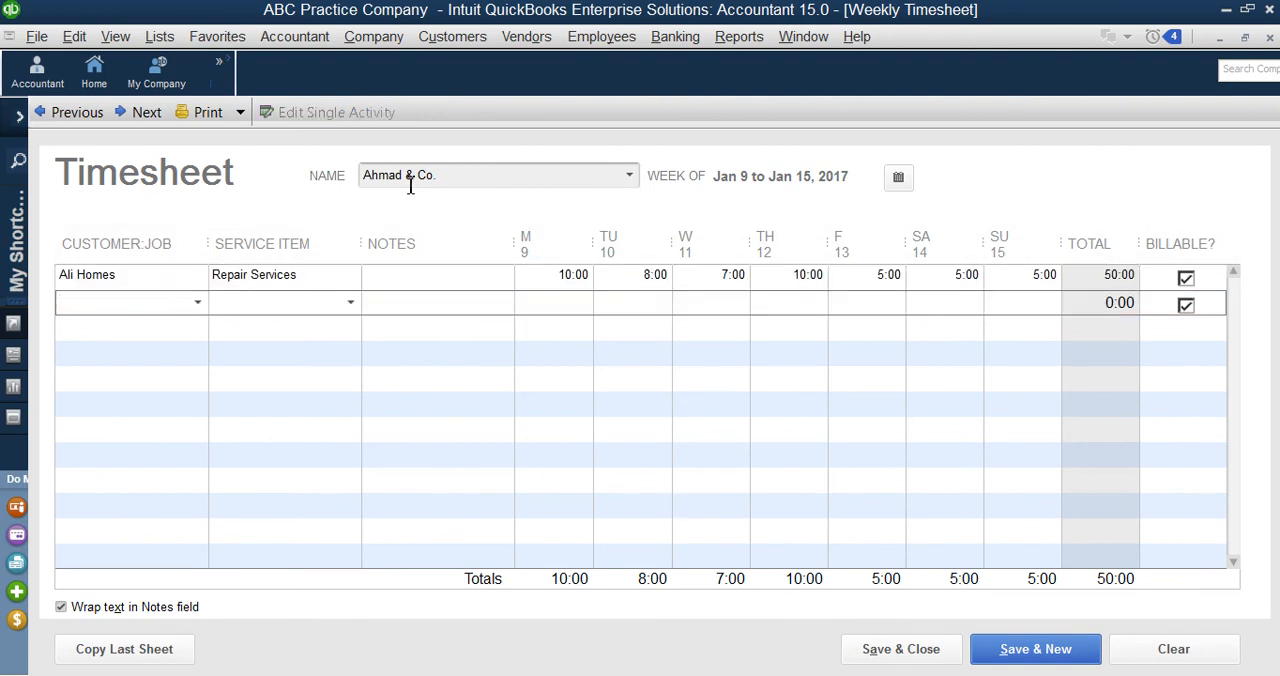
left_click(198, 304)
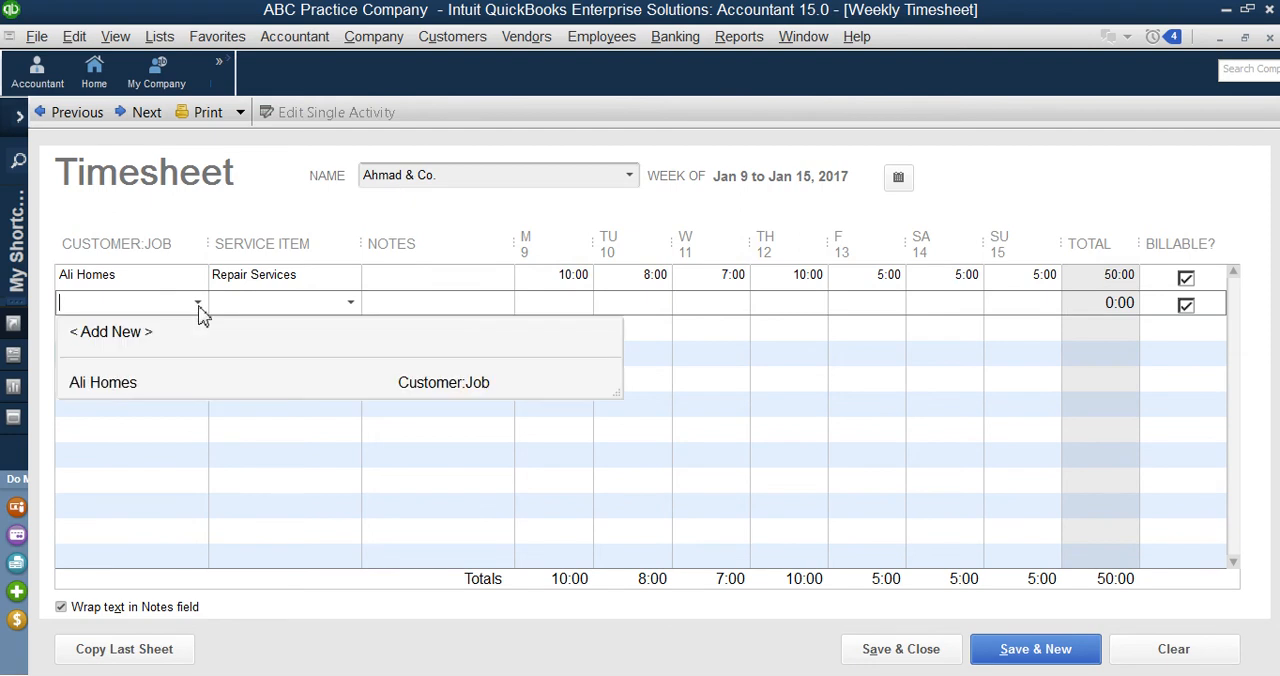
left_click(117, 390)
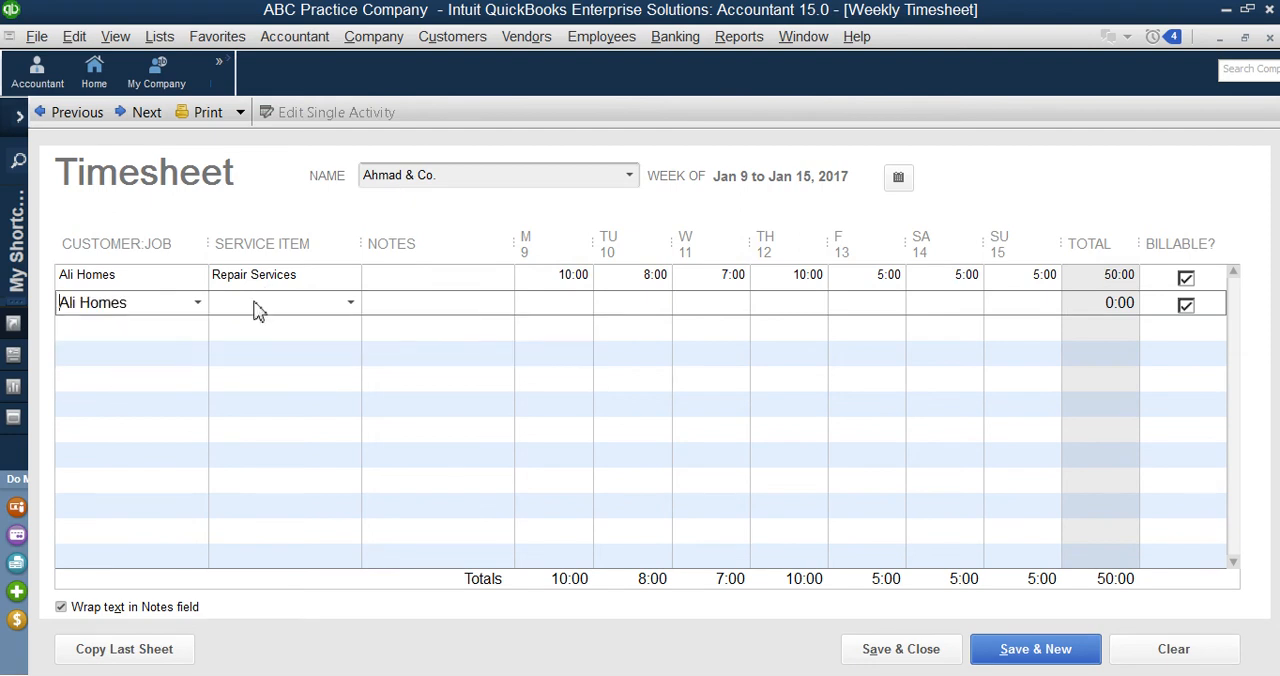
left_click(350, 303)
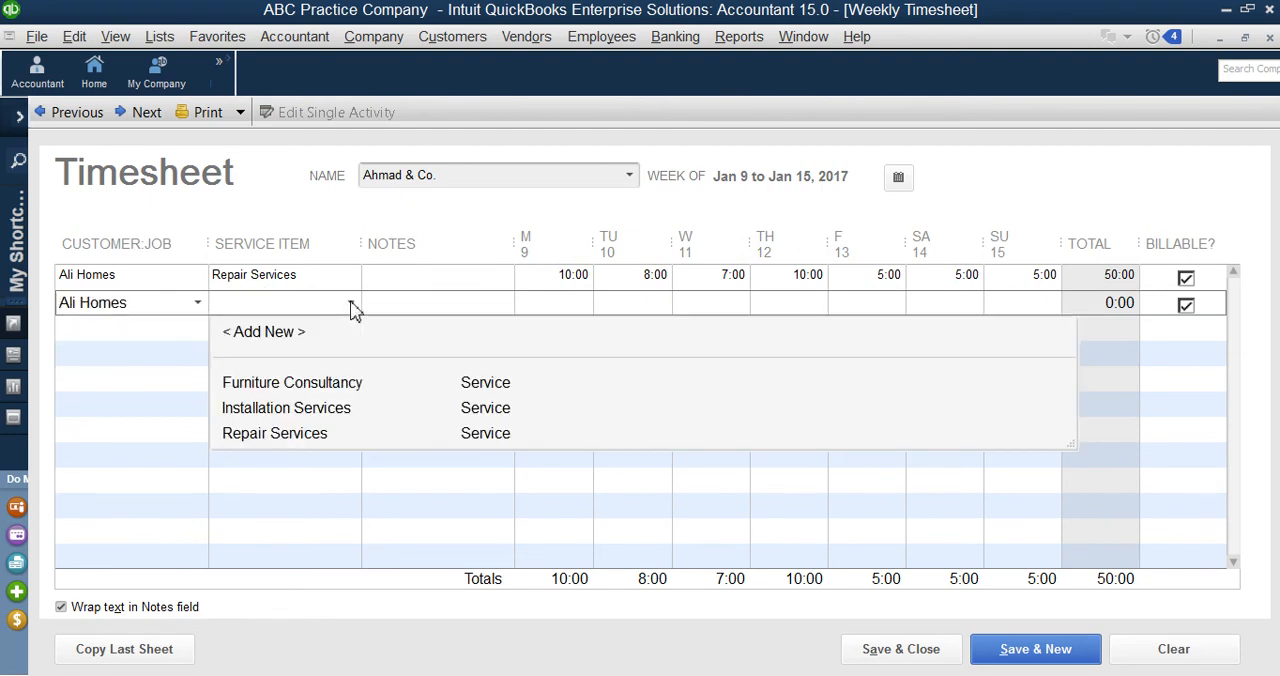
left_click(286, 407)
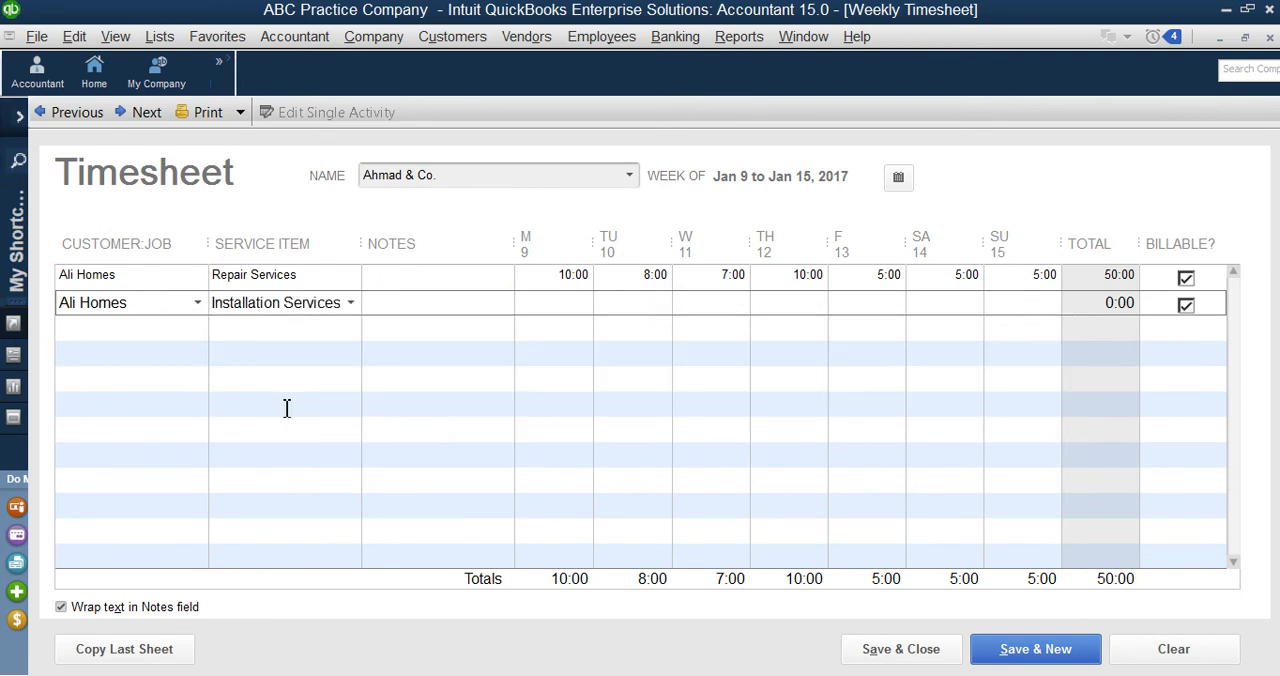
left_click_drag(557, 281, 596, 279)
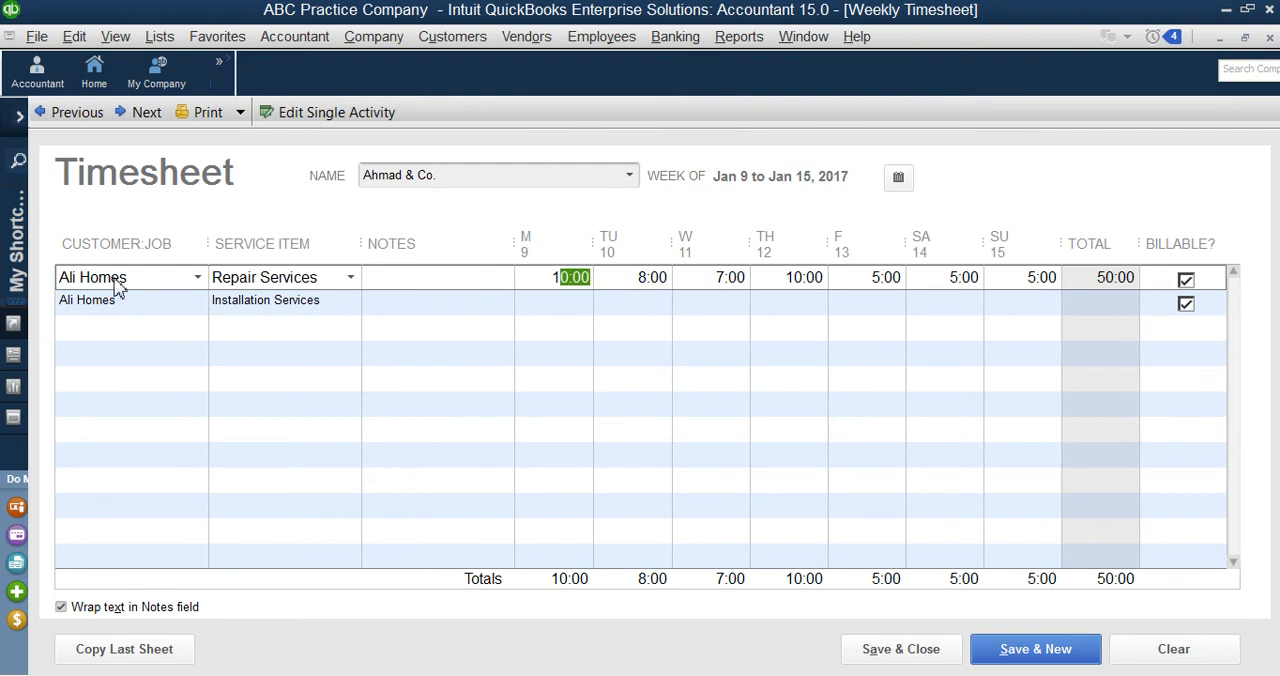
Step: Enter 1 hour for every day from Monday to Sunday in the Installation Services row
left_click(555, 302)
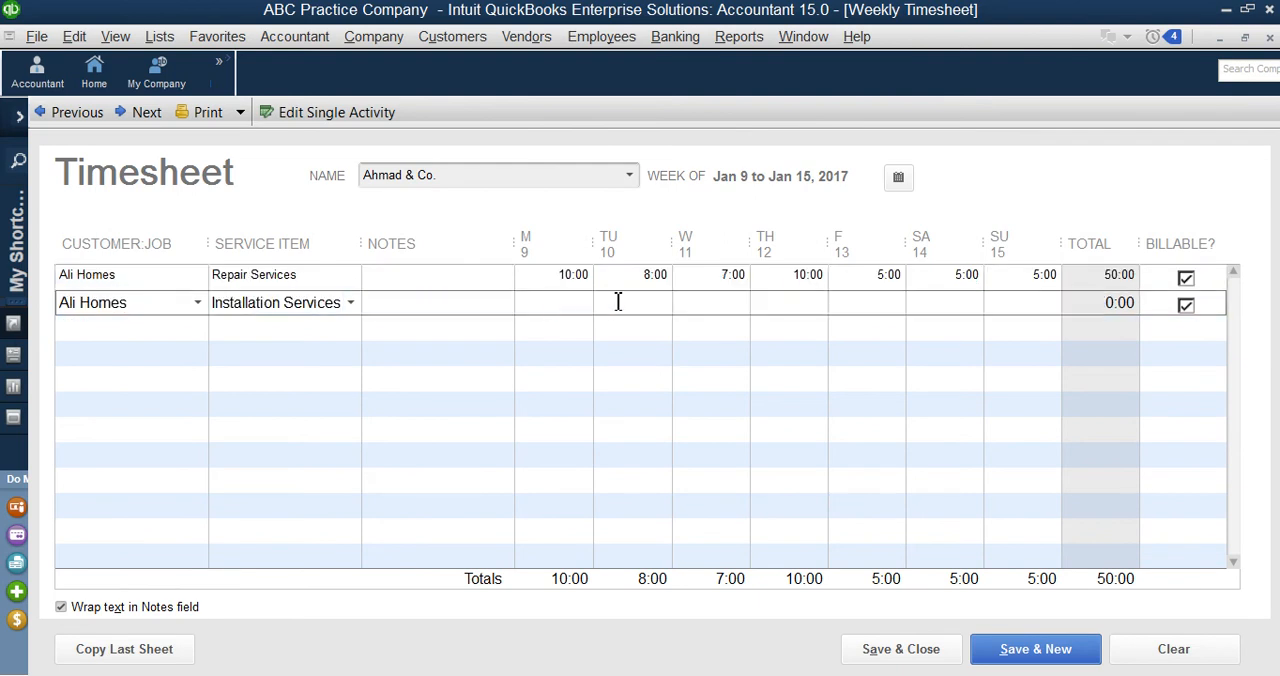
type("1")
key("Down")
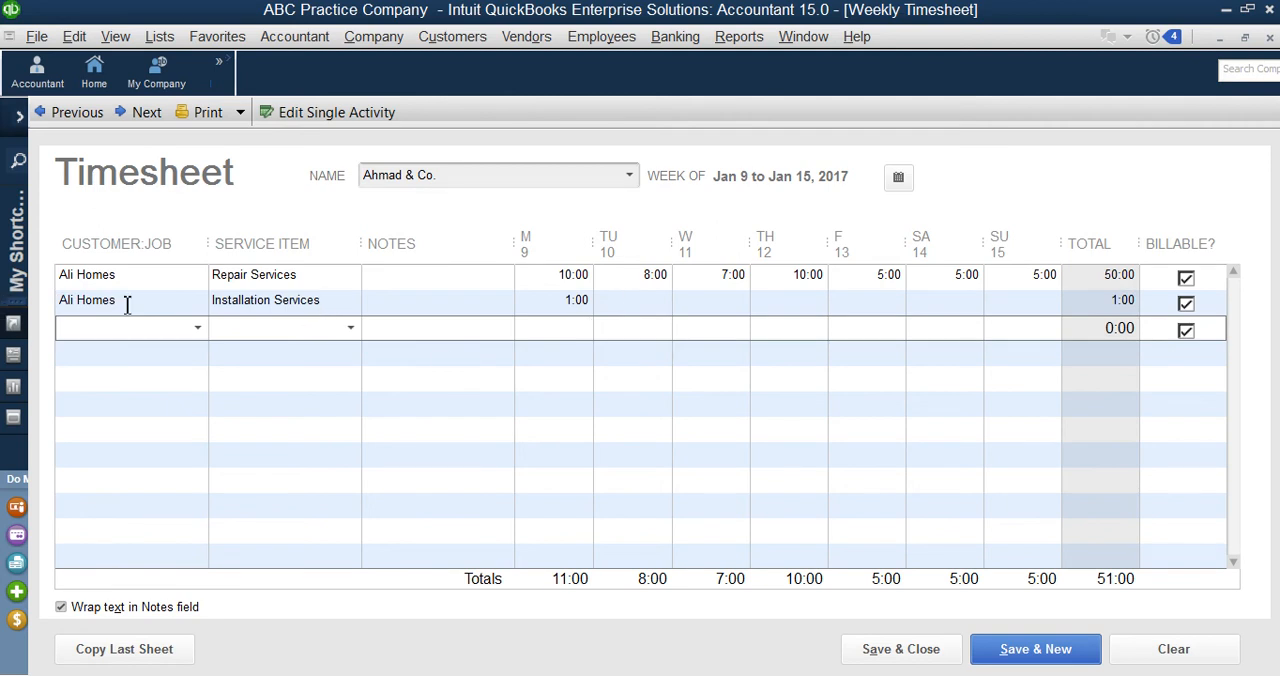
left_click(646, 302)
type("1")
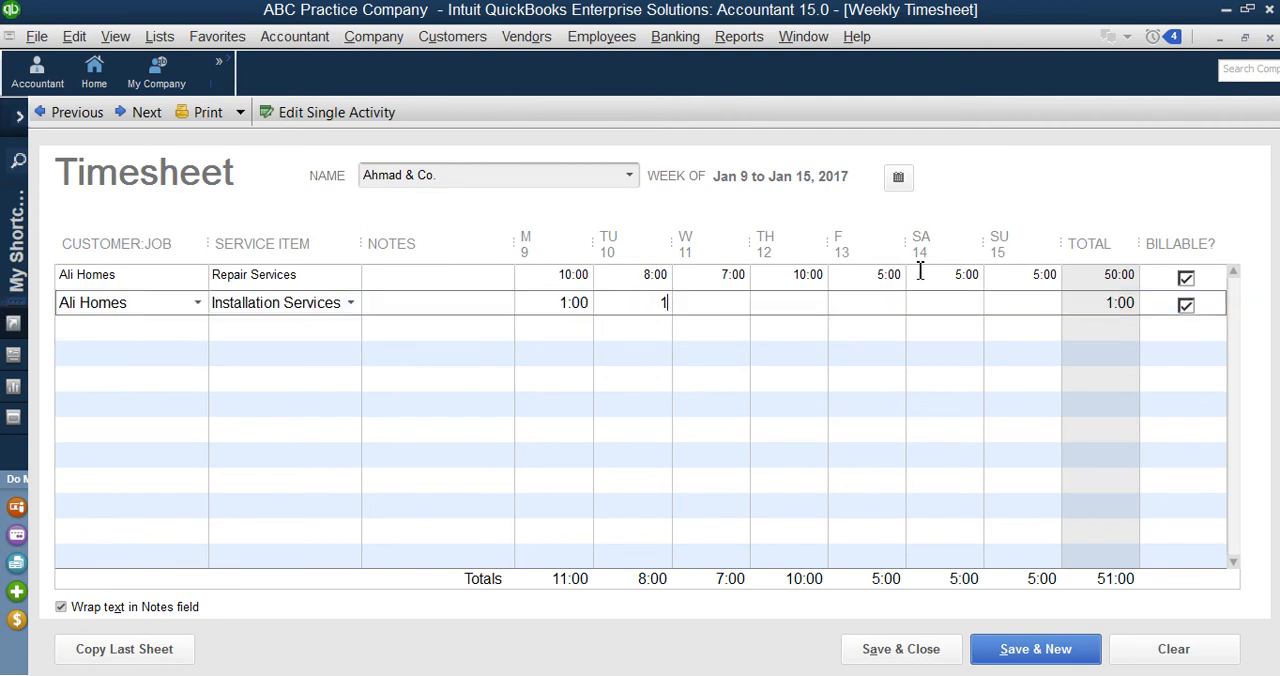
key("Tab")
type("1")
key("Tab")
type("1")
key("Tab")
type("1")
key("Tab")
type("1")
key("Tab")
type("1")
key("Tab")
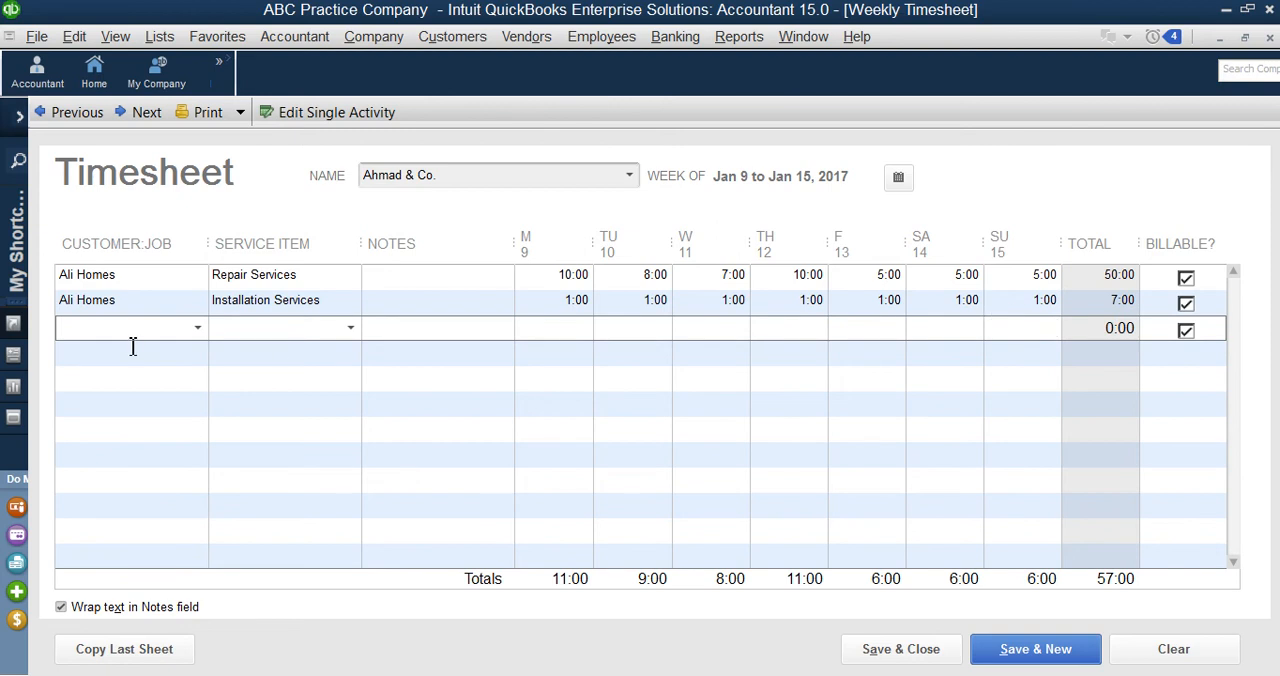
left_click(275, 305)
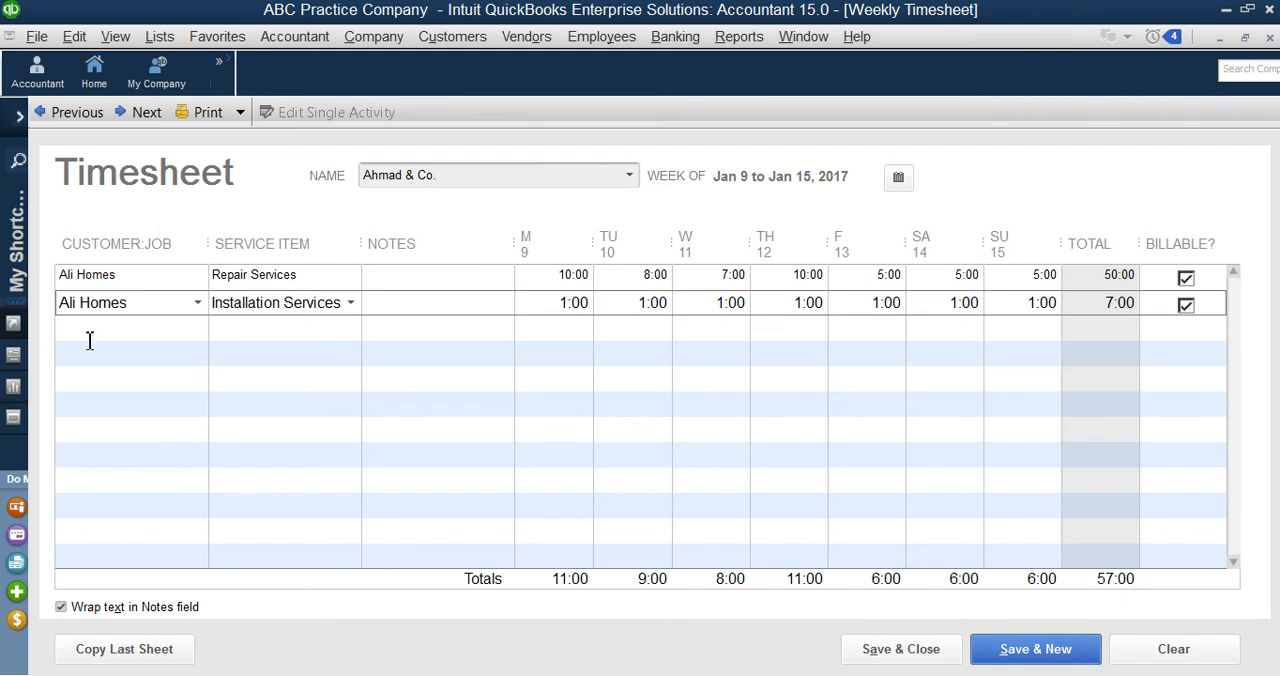
left_click(197, 303)
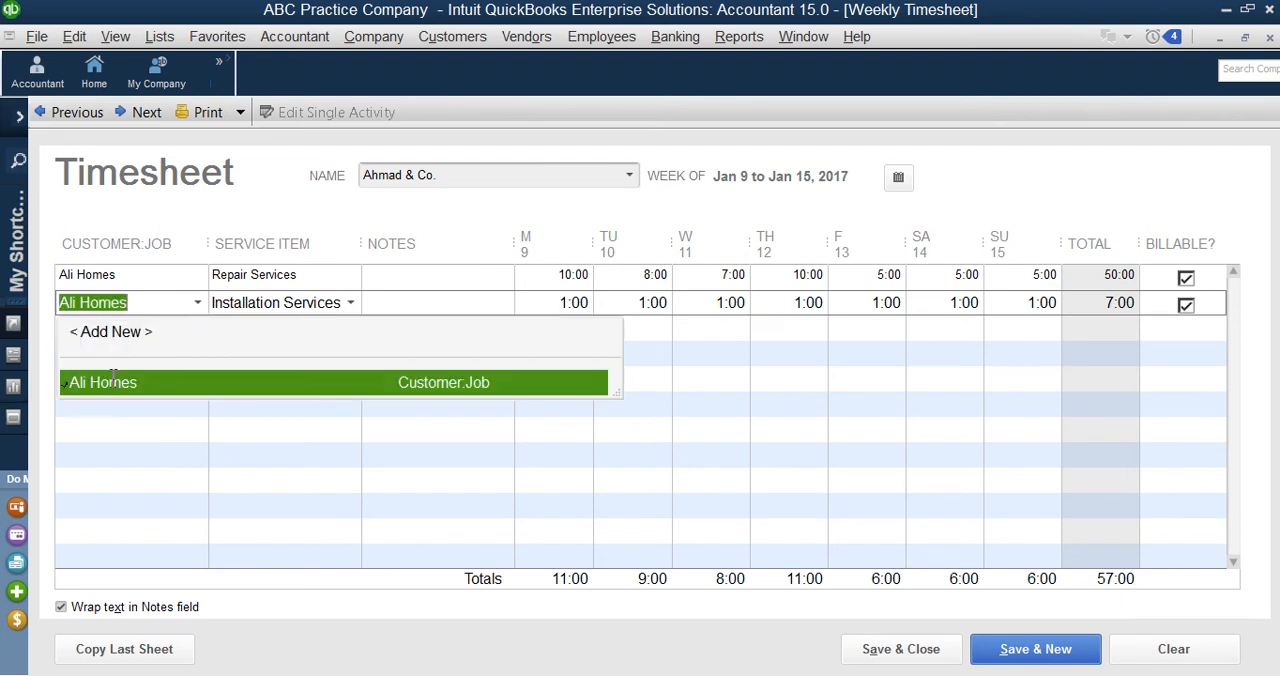
left_click(661, 424)
left_click(162, 328)
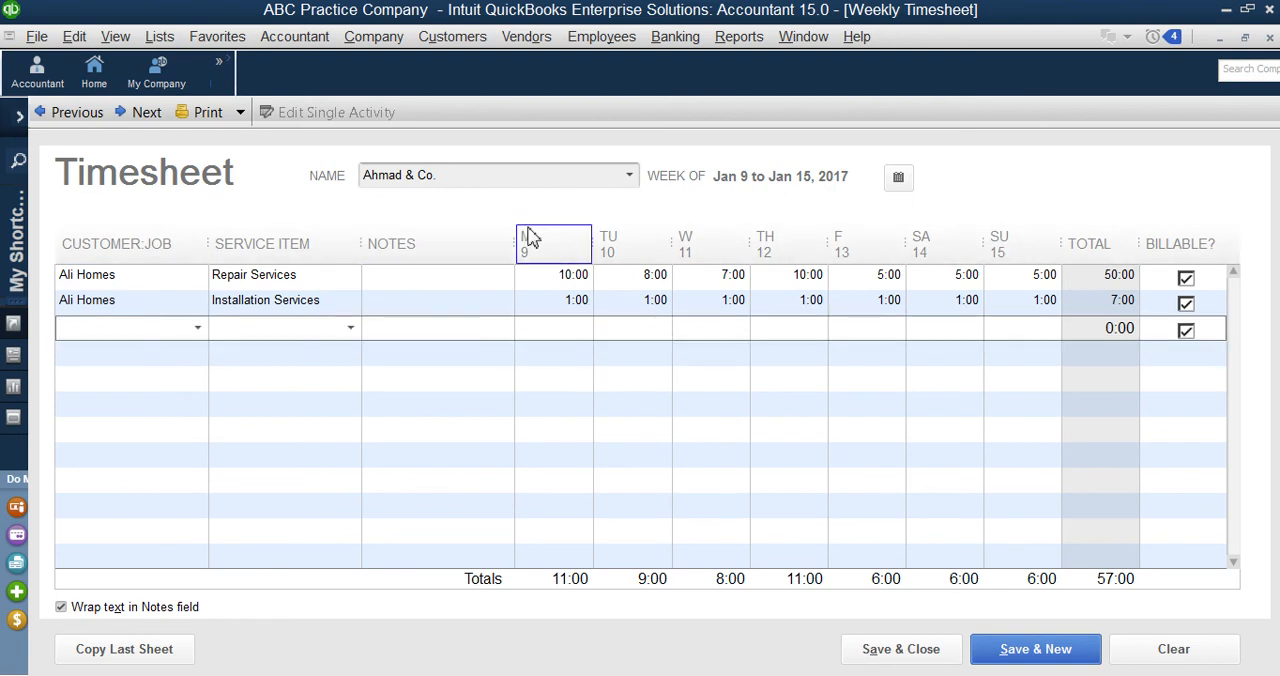
left_click(161, 306)
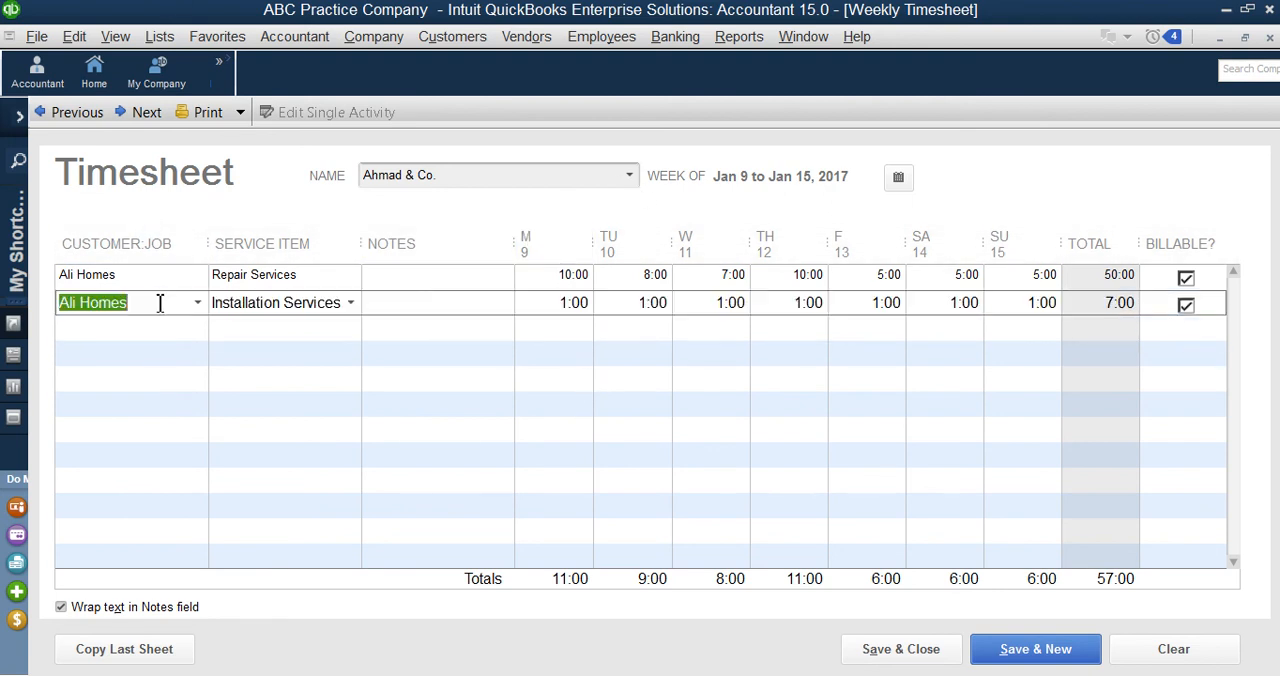
left_click(199, 306)
left_click(189, 377)
left_click(215, 303)
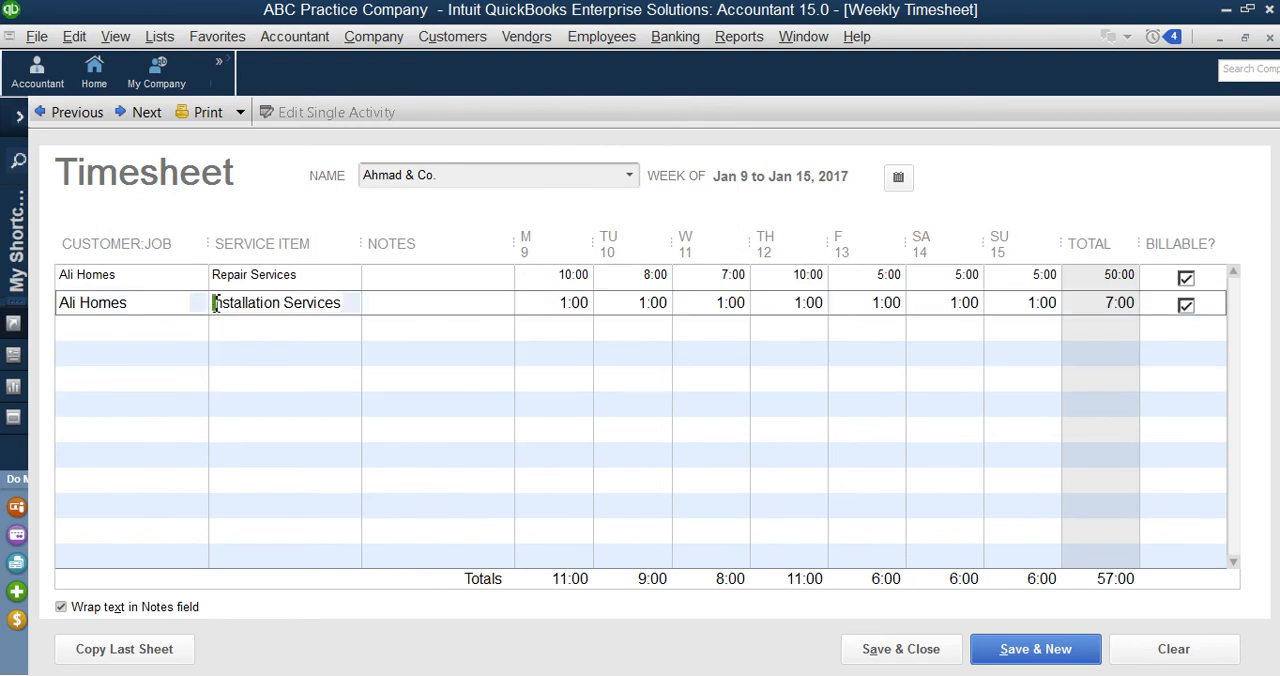
left_click(199, 305)
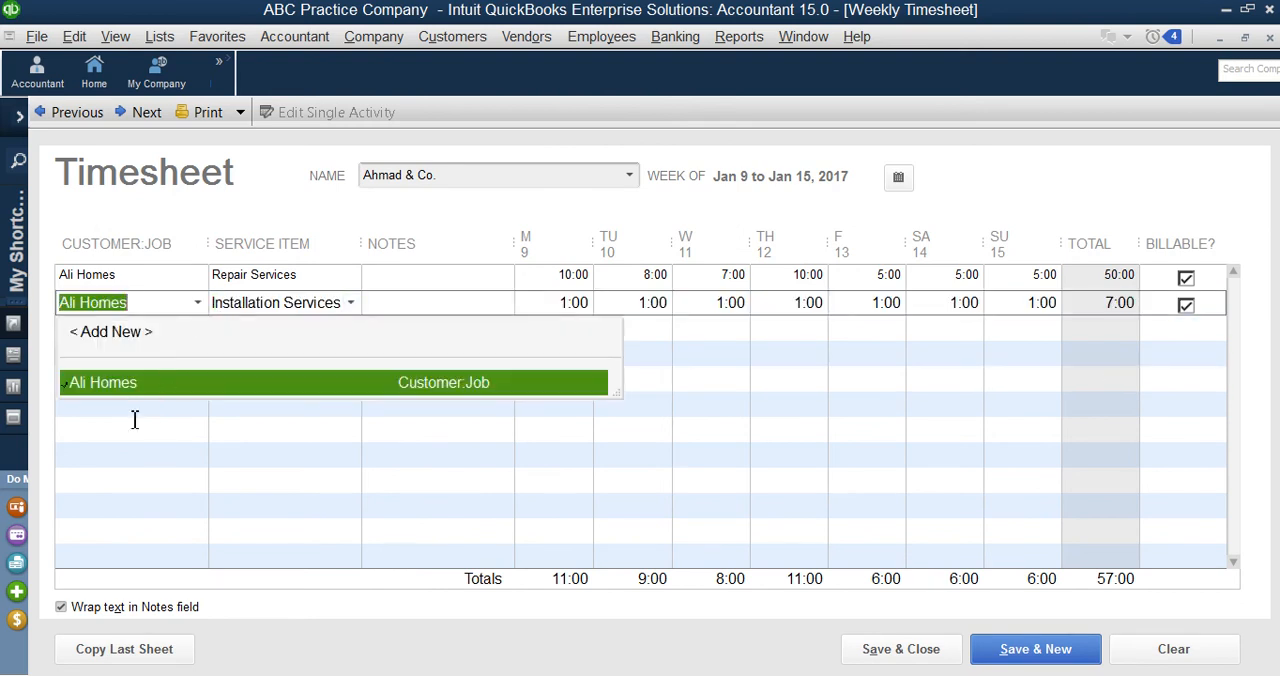
left_click(129, 405)
left_click(175, 329)
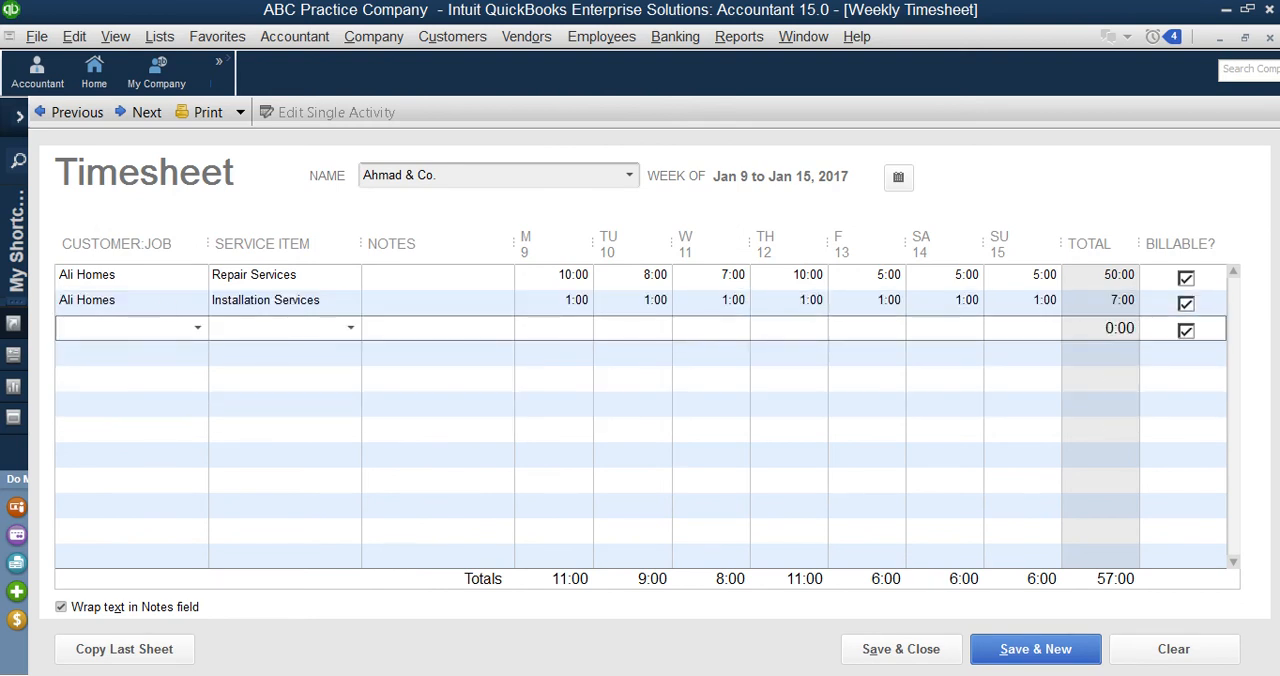
Step: Save and close the weekly timesheet and open a new customer invoice
left_click(903, 663)
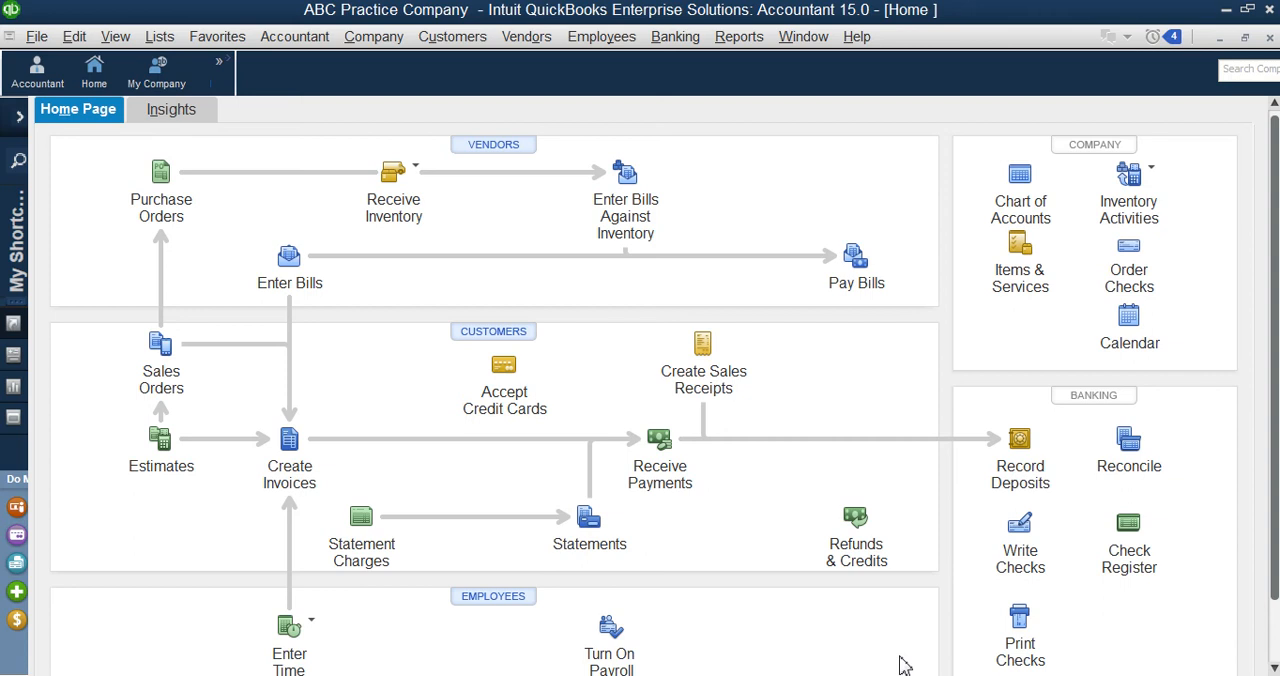
left_click(437, 44)
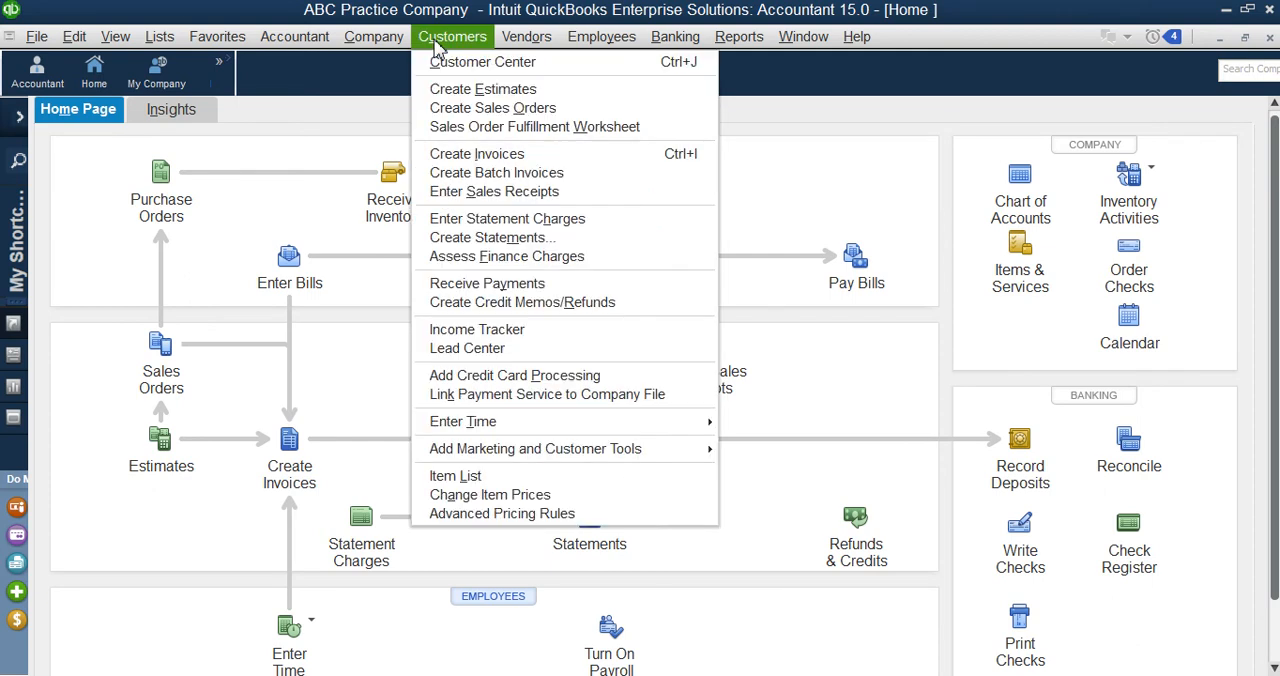
left_click(483, 156)
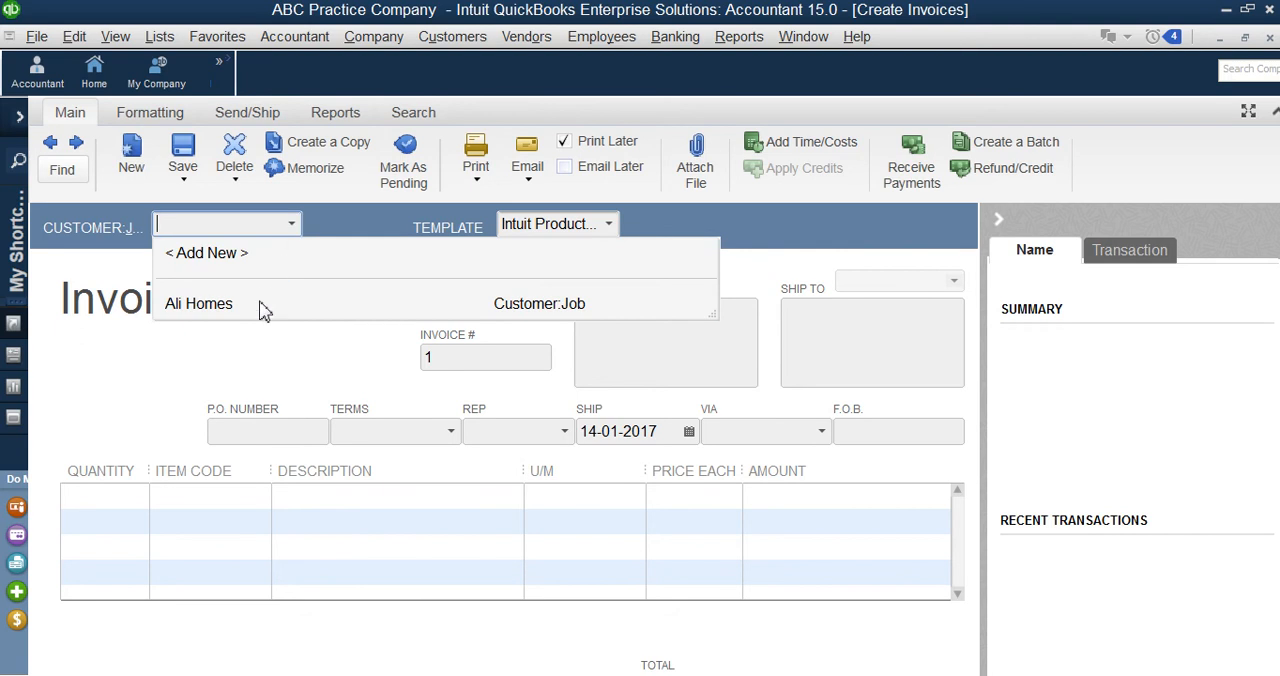
Step: Select Ali Homes as the invoice customer and choose to select the outstanding billable time and costs for this invoice
left_click(260, 303)
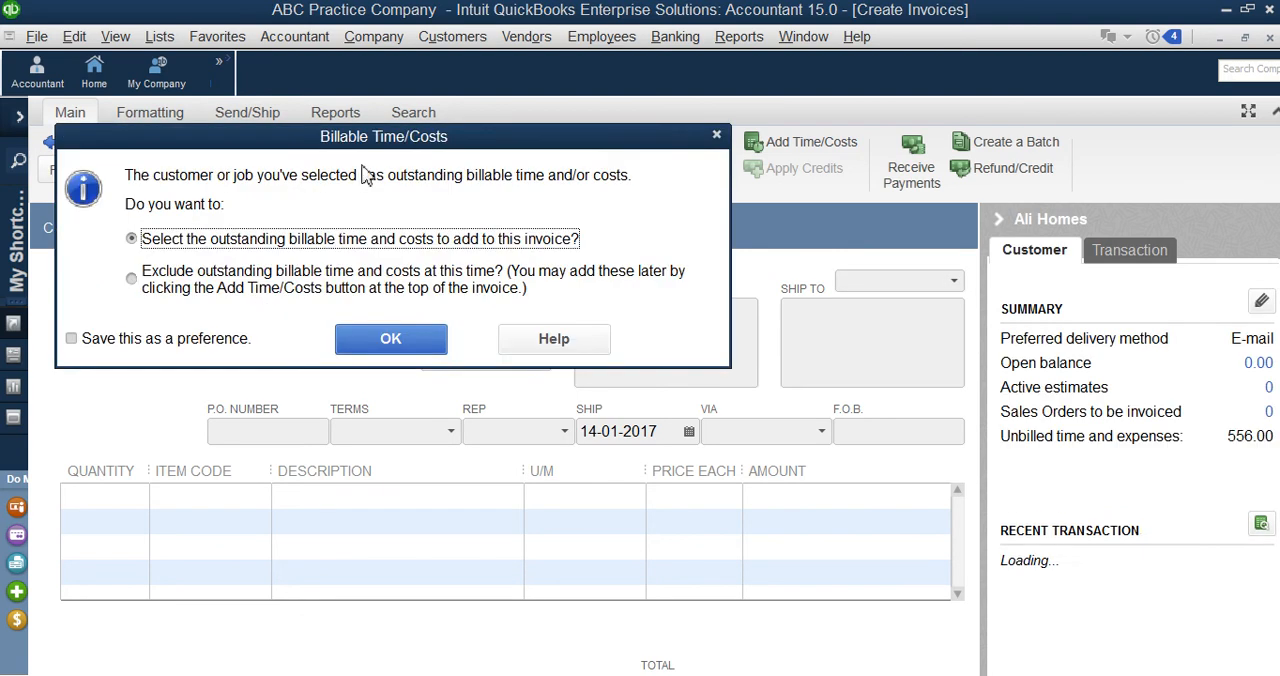
left_click_drag(371, 140, 797, 276)
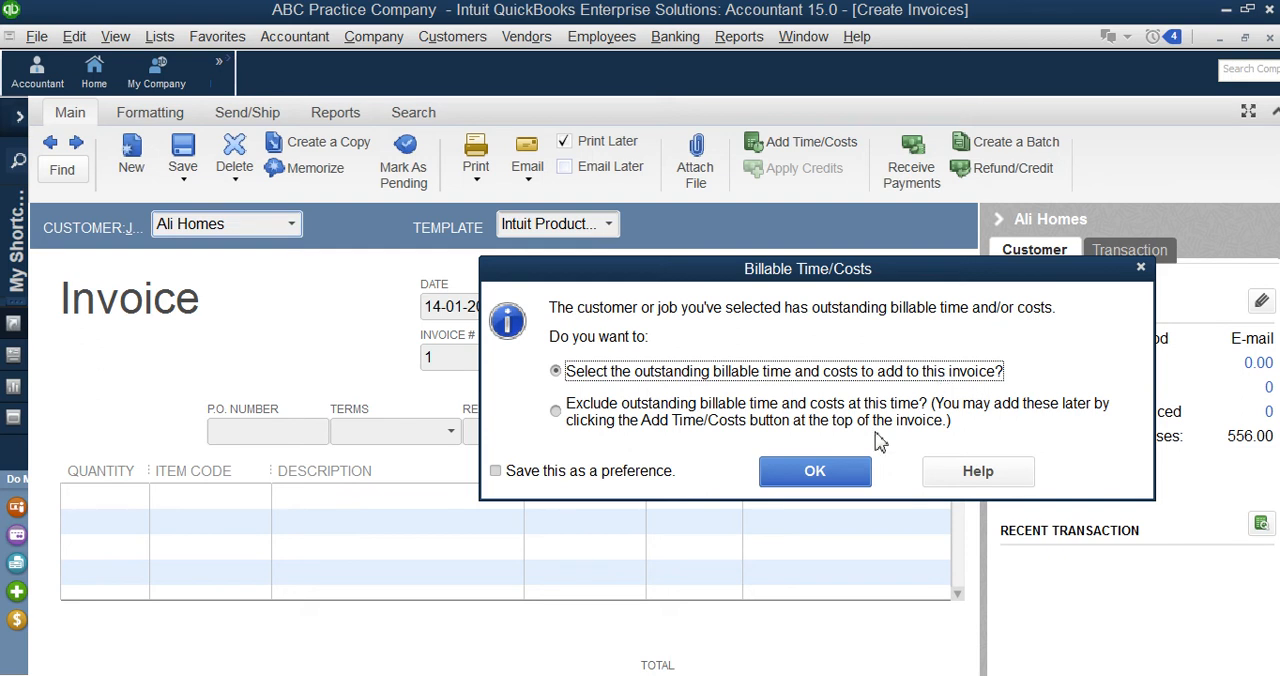
left_click(835, 482)
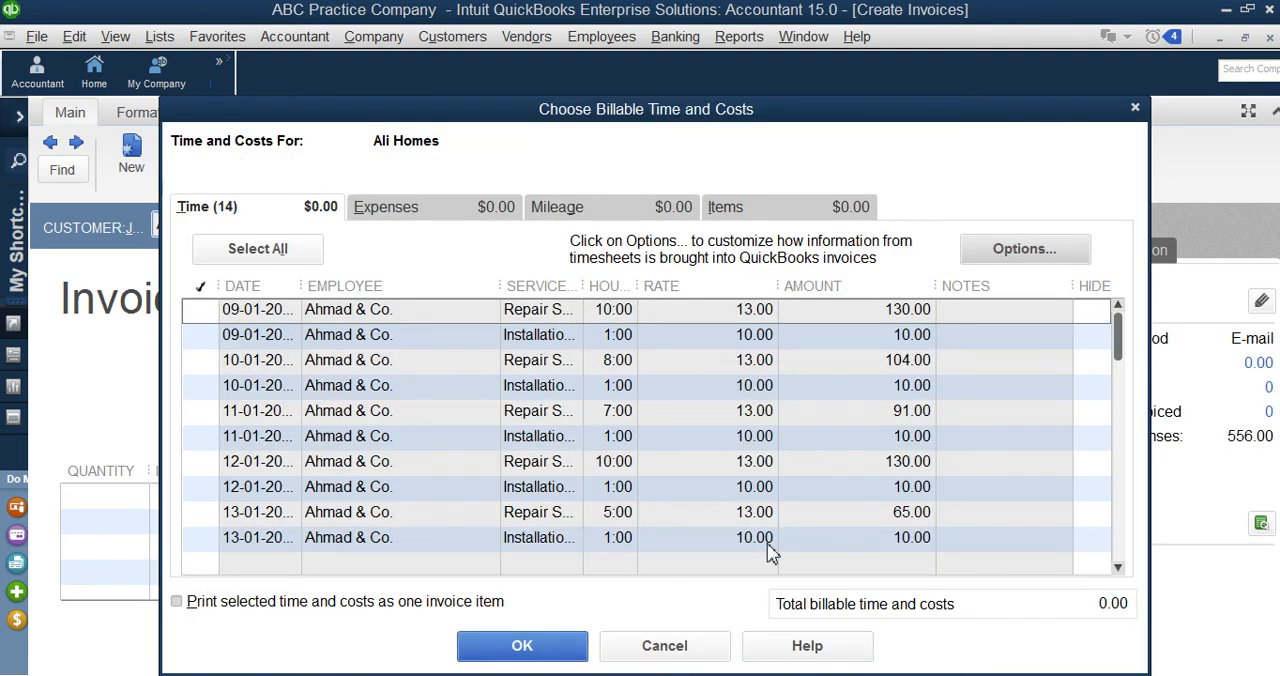
Step: Check the Expenses, Mileage and Items categories of billable costs for Ali Homes and return to the Time entries
left_click_drag(840, 118, 837, 74)
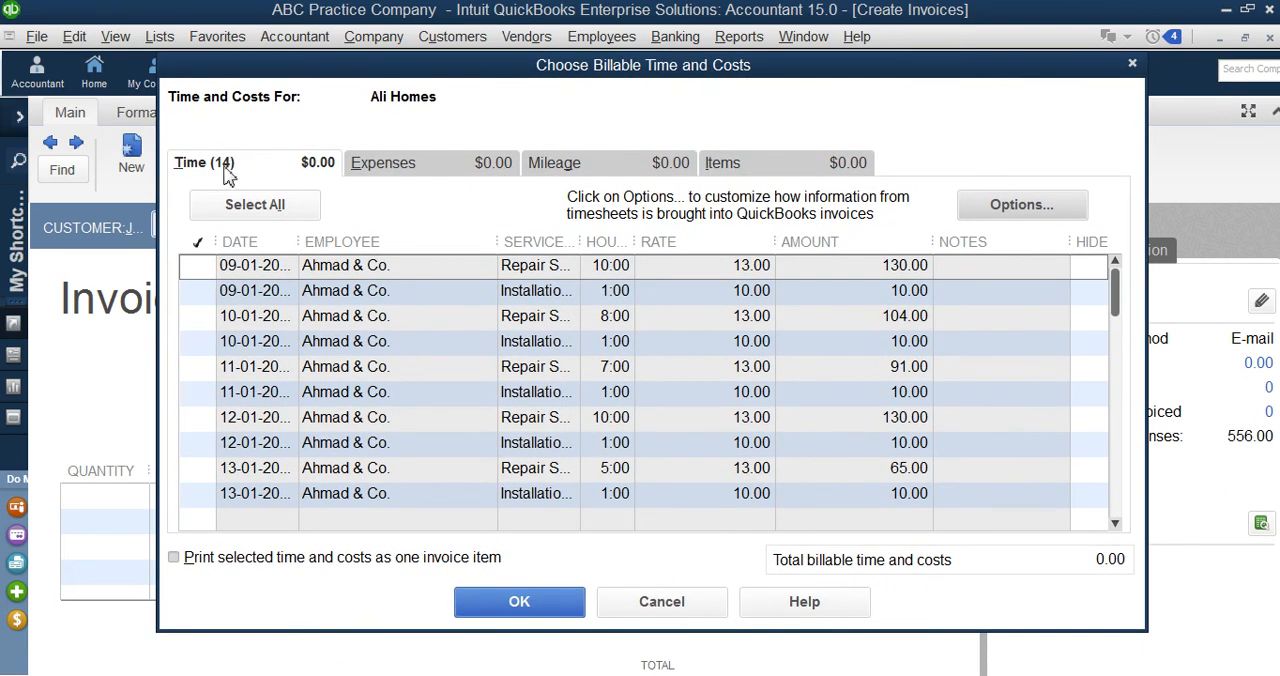
left_click(412, 170)
left_click(598, 170)
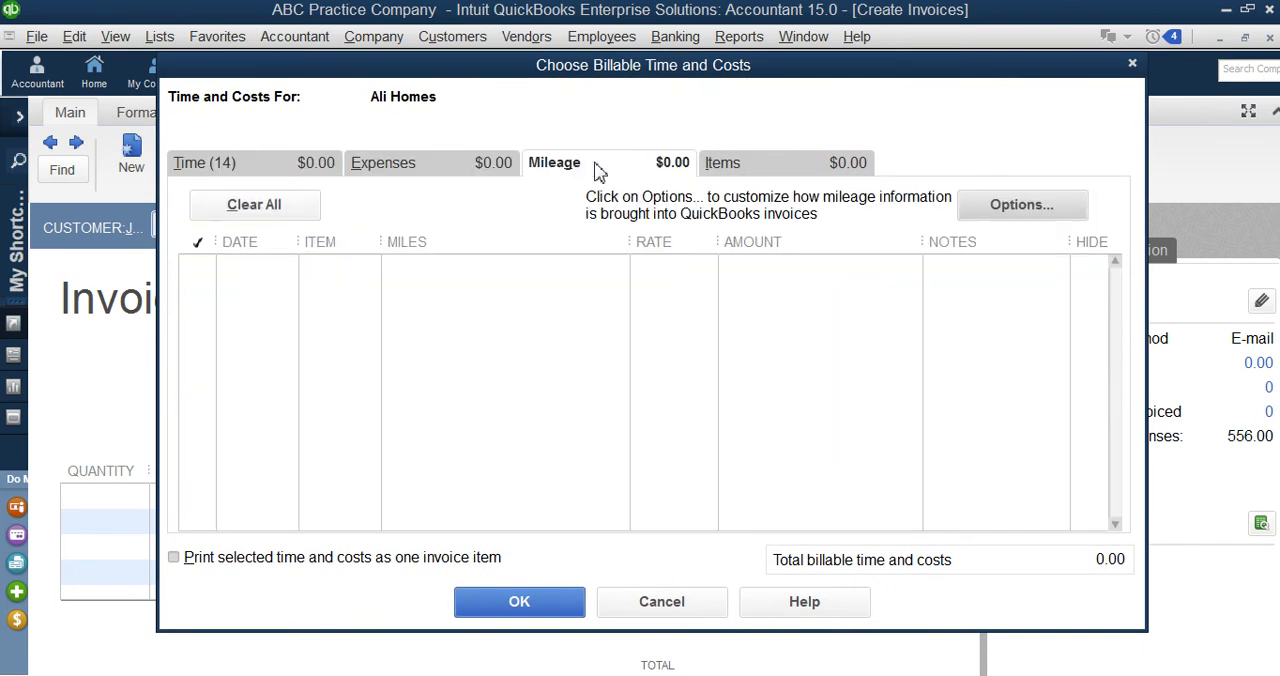
left_click(758, 167)
left_click(236, 172)
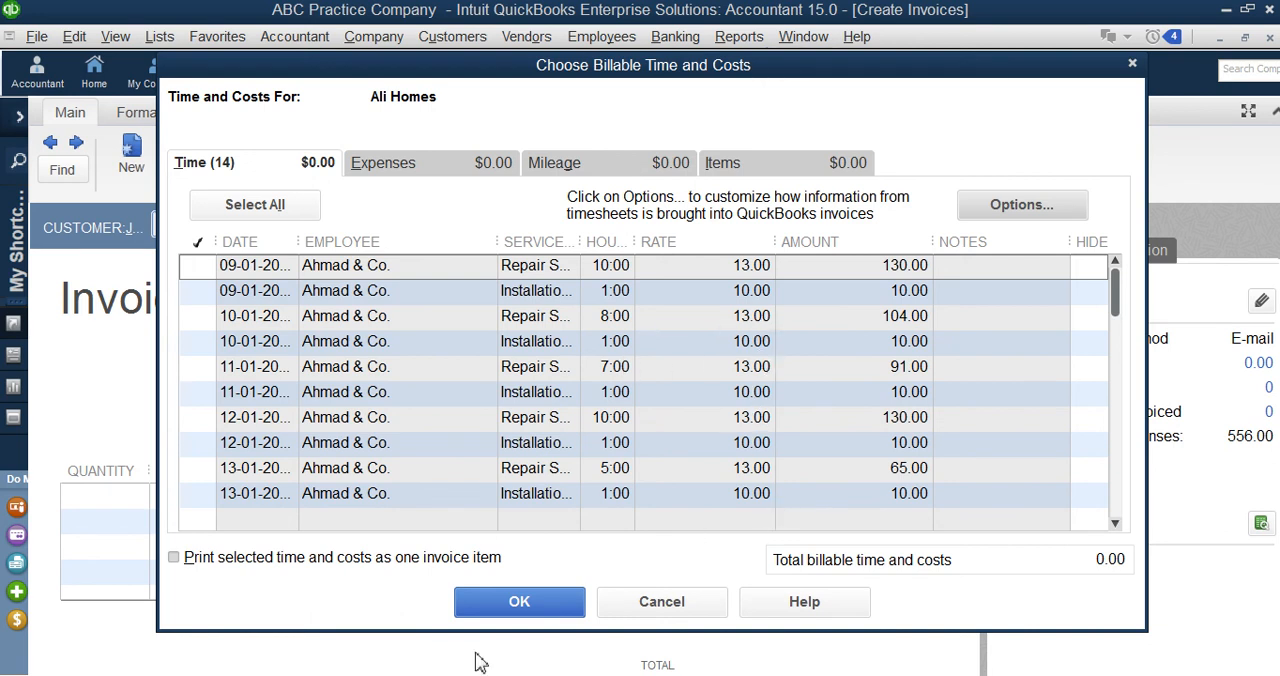
Step: Mark the ten repair and installation time entries dated 09-01-2017 to 13-01-2017 for billing
left_click(197, 268)
left_click(197, 292)
left_click(198, 318)
left_click(199, 343)
left_click(198, 368)
left_click(198, 393)
left_click(198, 420)
left_click(197, 444)
left_click(198, 469)
left_click(198, 495)
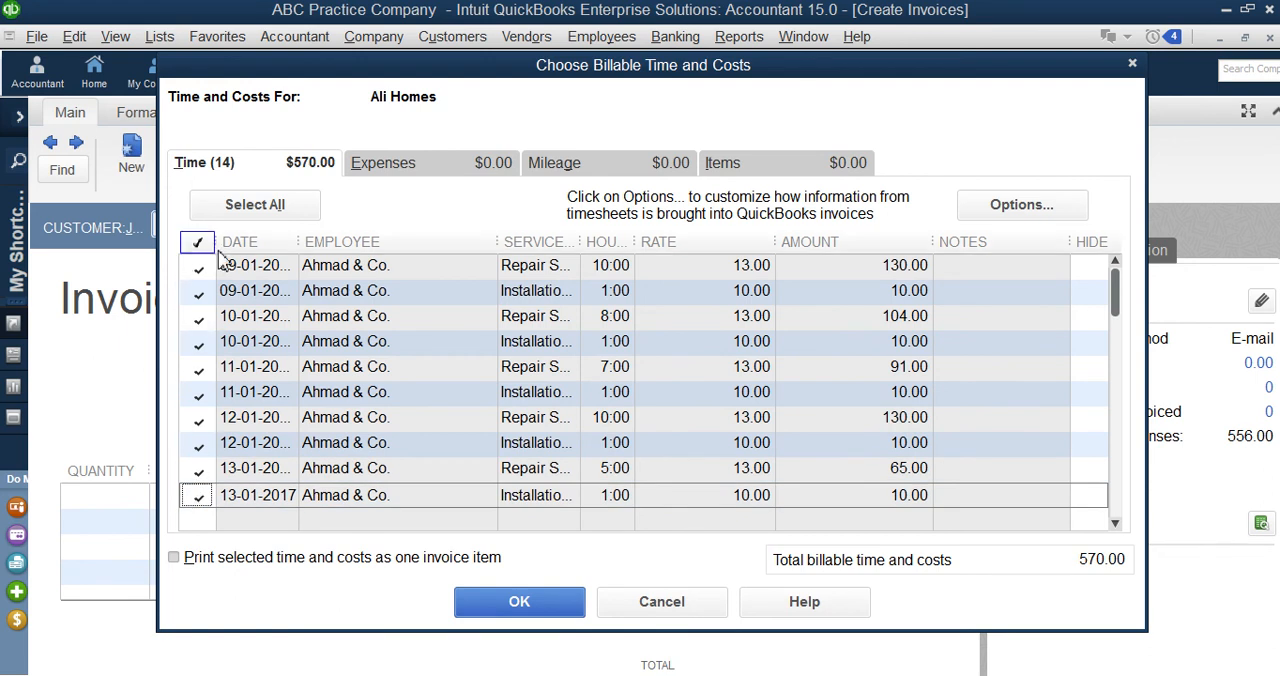
left_click(200, 494)
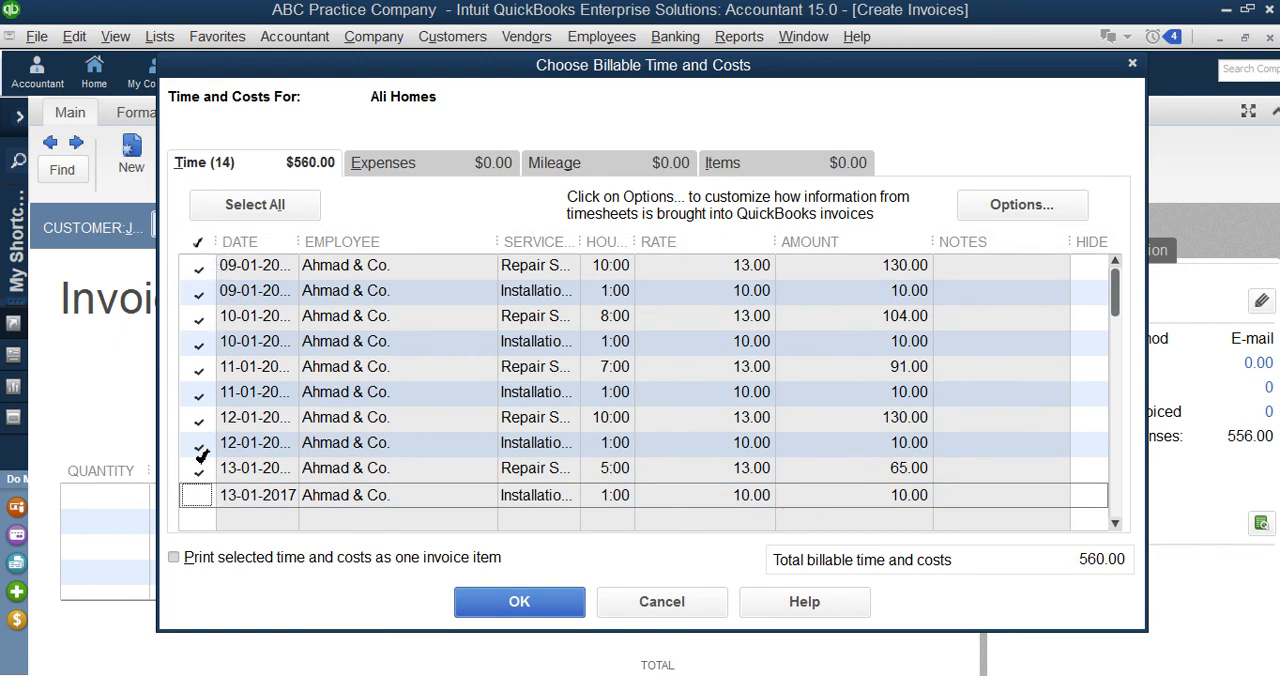
left_click(199, 469)
left_click(199, 443)
left_click(202, 420)
left_click(202, 420)
left_click(199, 443)
left_click(199, 469)
left_click(202, 495)
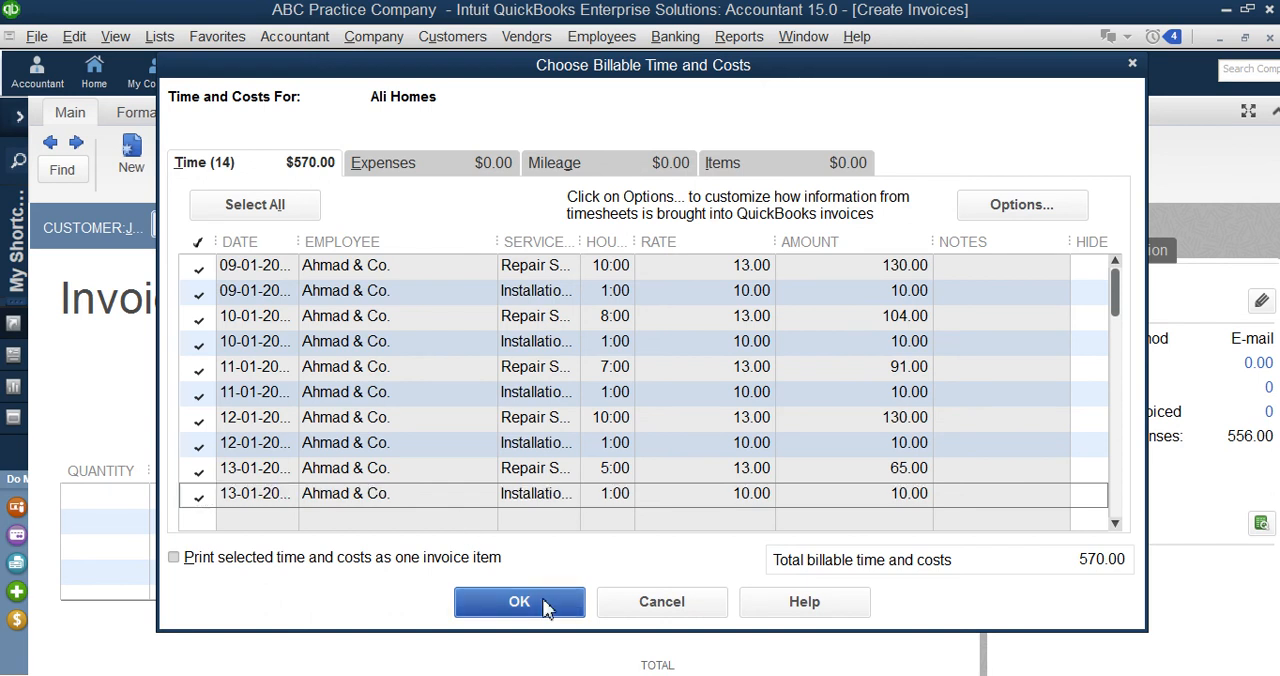
Step: Bring the marked billable time entries into the Ali Homes invoice
left_click(543, 601)
left_click(589, 428)
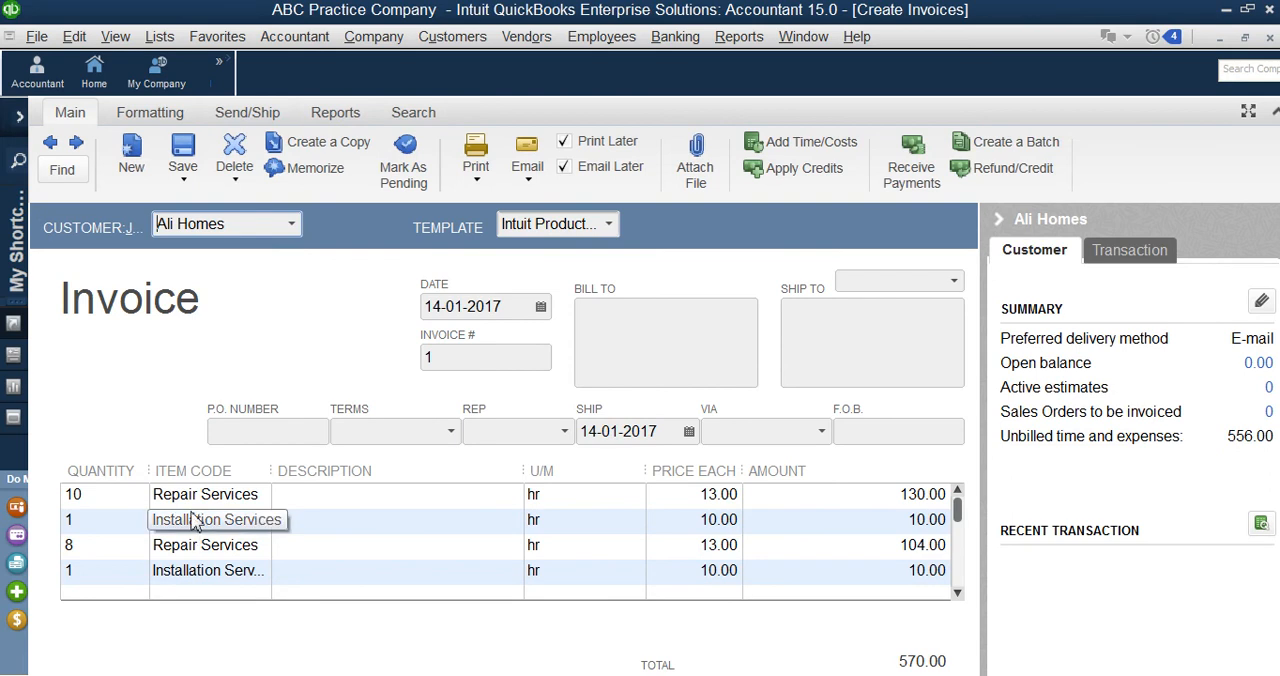
Step: Examine the item code, quantity and price of the first Repair Services and Installation Services lines on the invoice
double_click(195, 521)
left_click(220, 496)
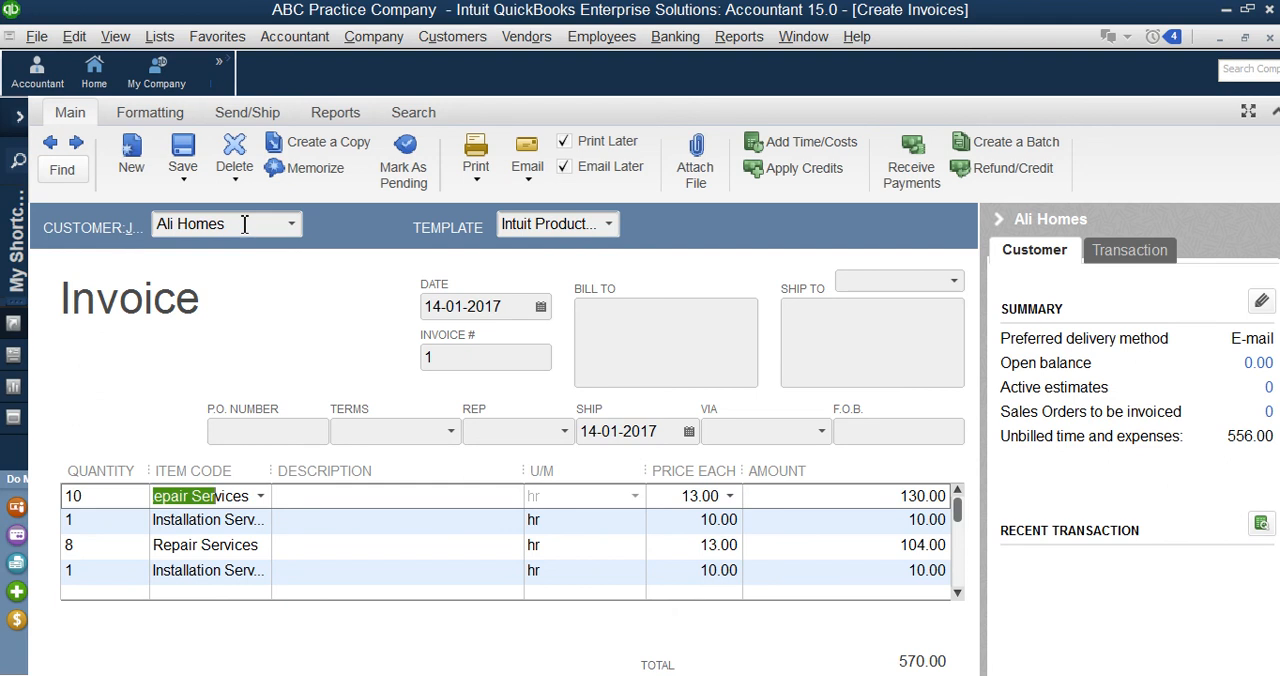
left_click(167, 524)
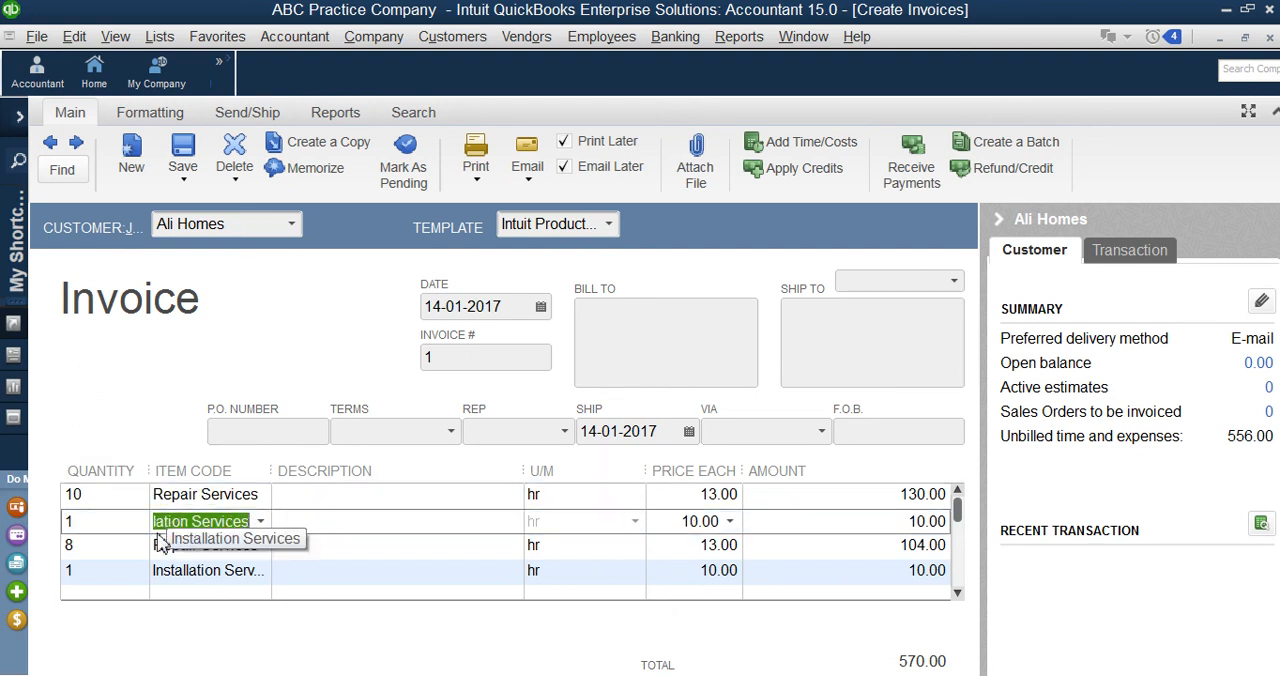
left_click(186, 495)
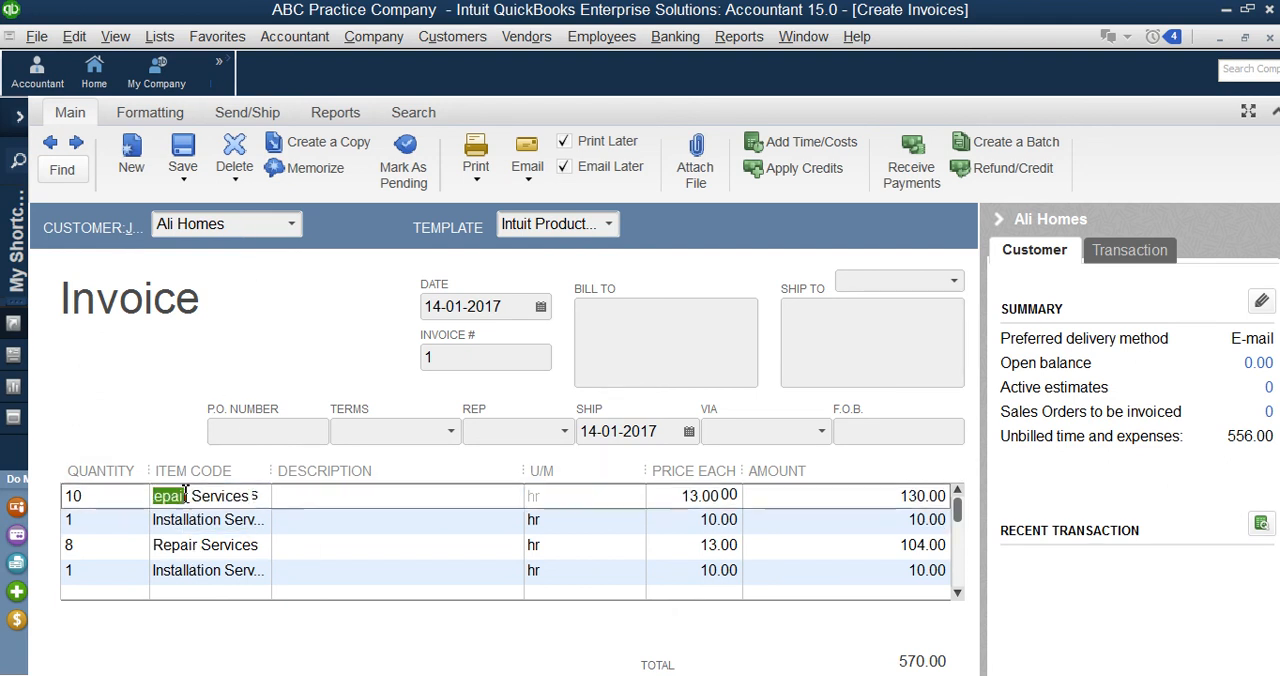
left_click(355, 549)
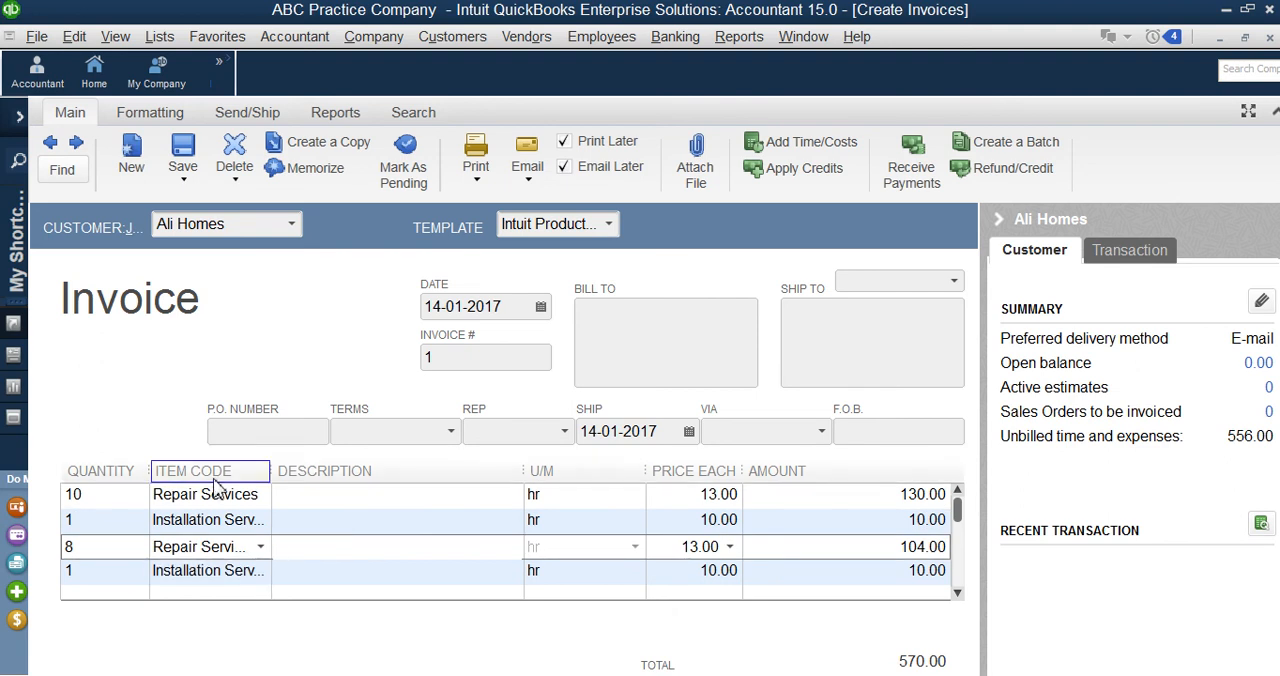
left_click_drag(158, 497, 254, 496)
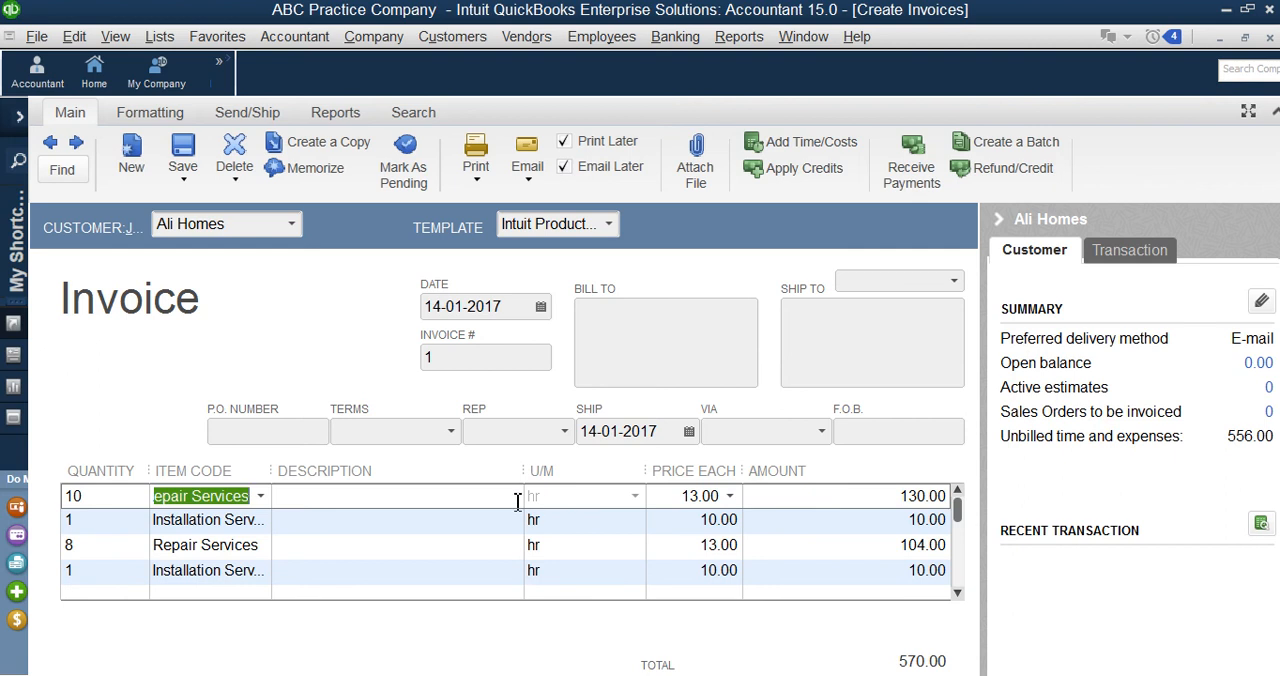
left_click(706, 540)
left_click(701, 496)
left_click_drag(94, 496, 72, 496)
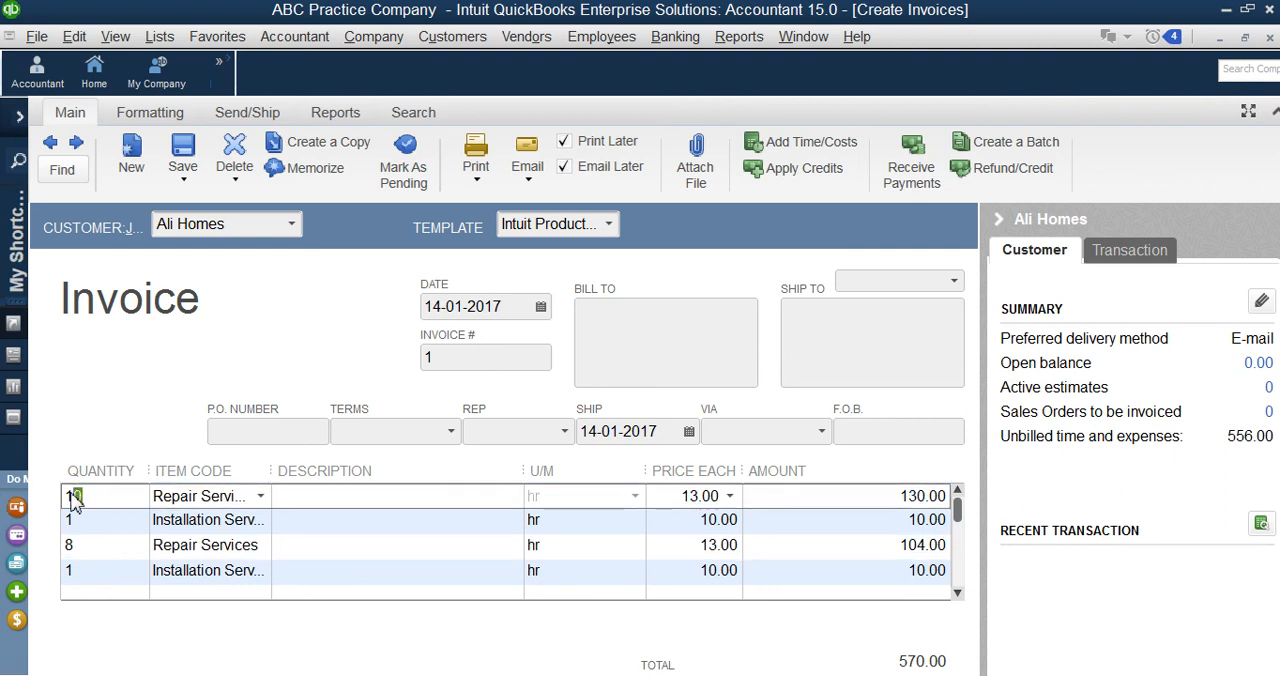
double_click(91, 499)
Step: Review all remaining Repair Services and Installation Services lines through the end of the invoice item list
left_click(957, 594)
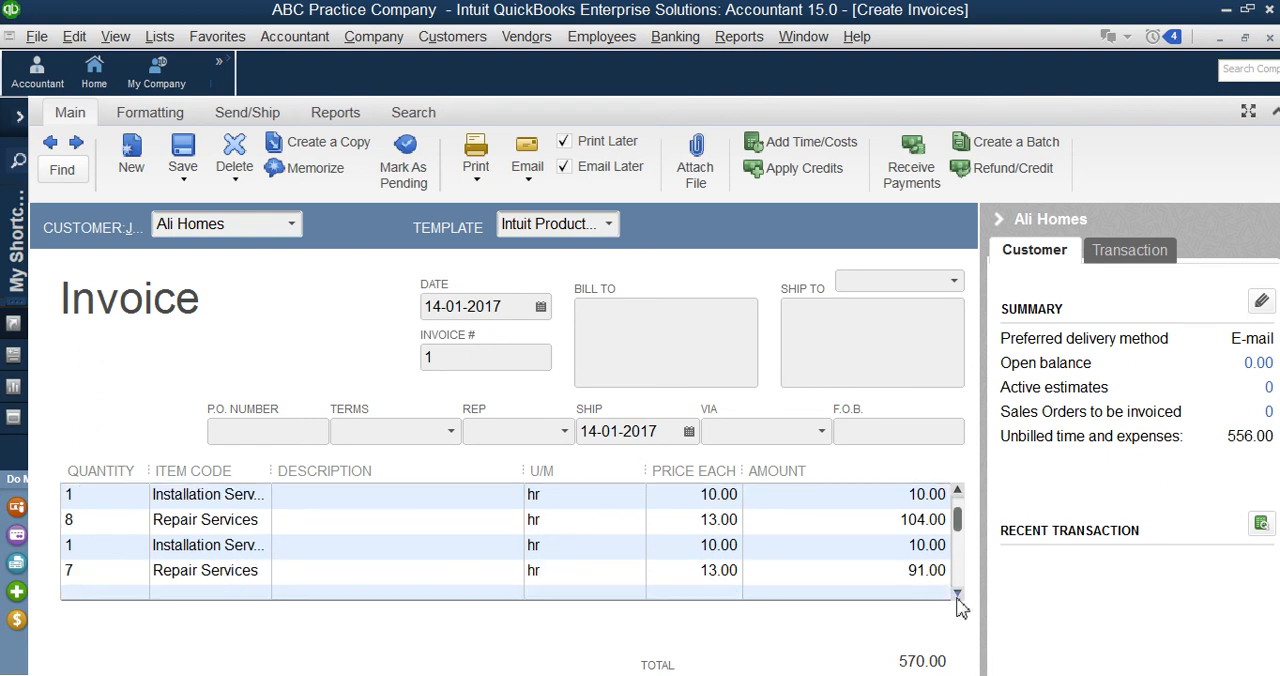
left_click(957, 594)
left_click(195, 494)
left_click(191, 514)
left_click(190, 497)
scroll(240, 560, "up", 1)
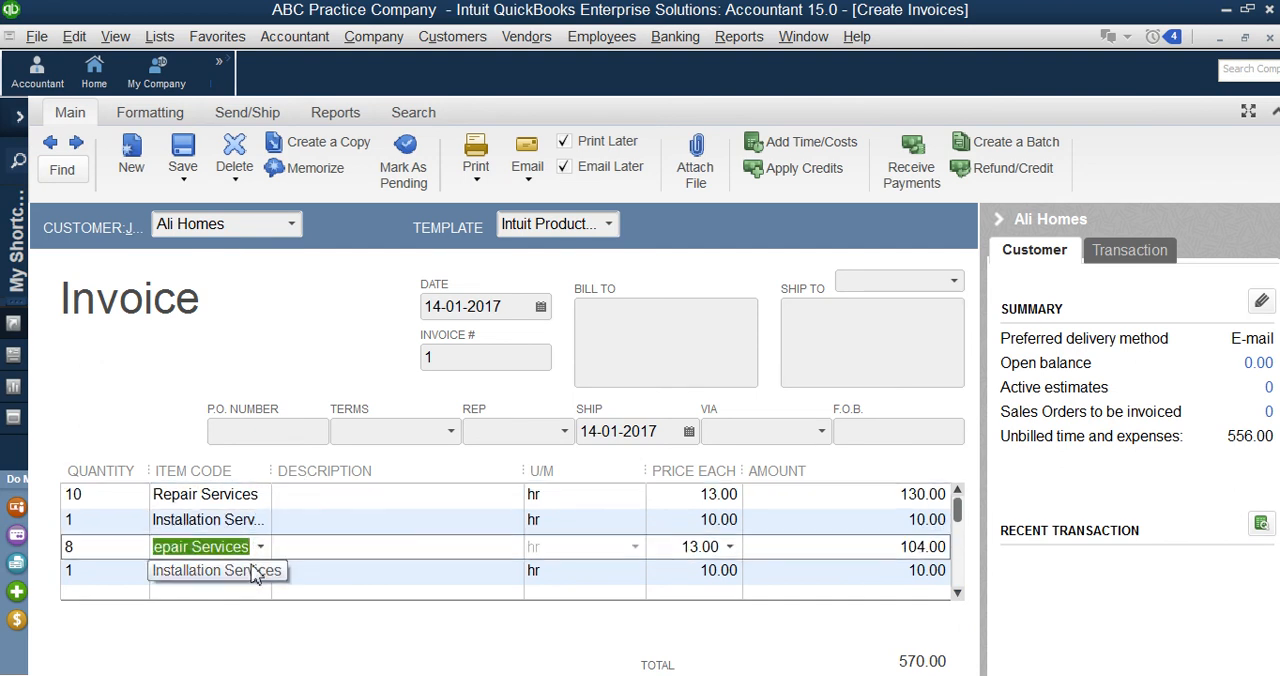
left_click(206, 496)
left_click(207, 513)
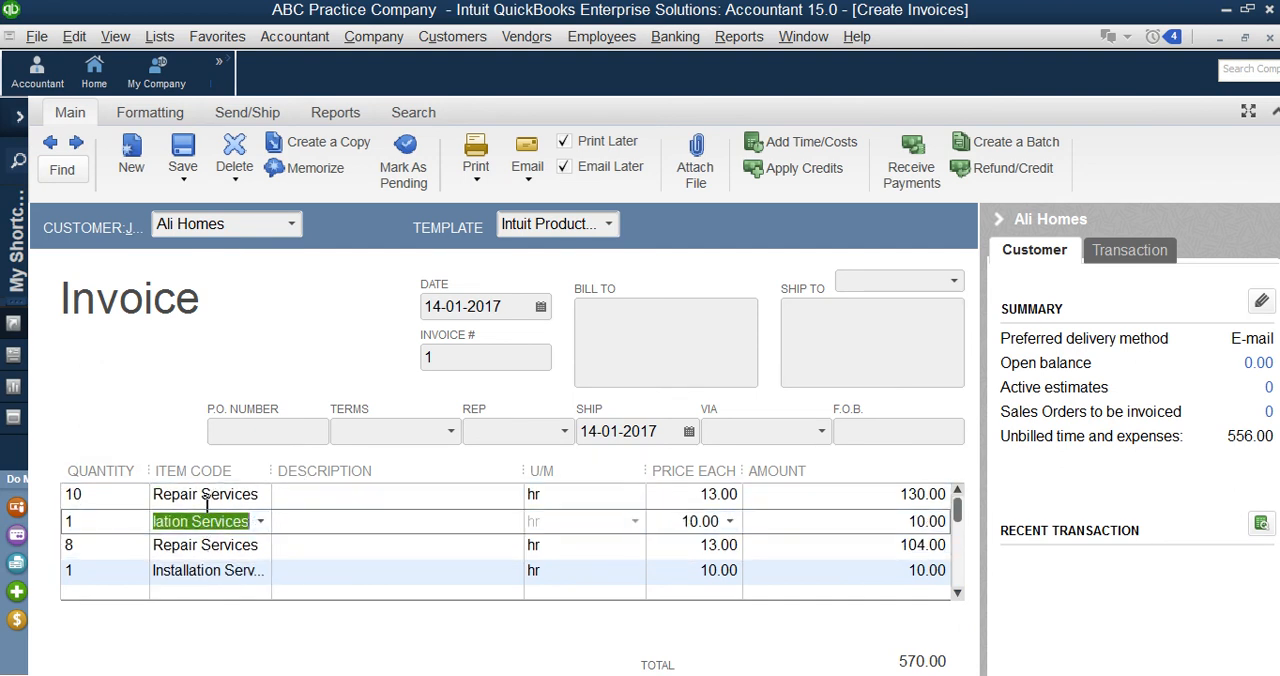
left_click(178, 547)
left_click(174, 572)
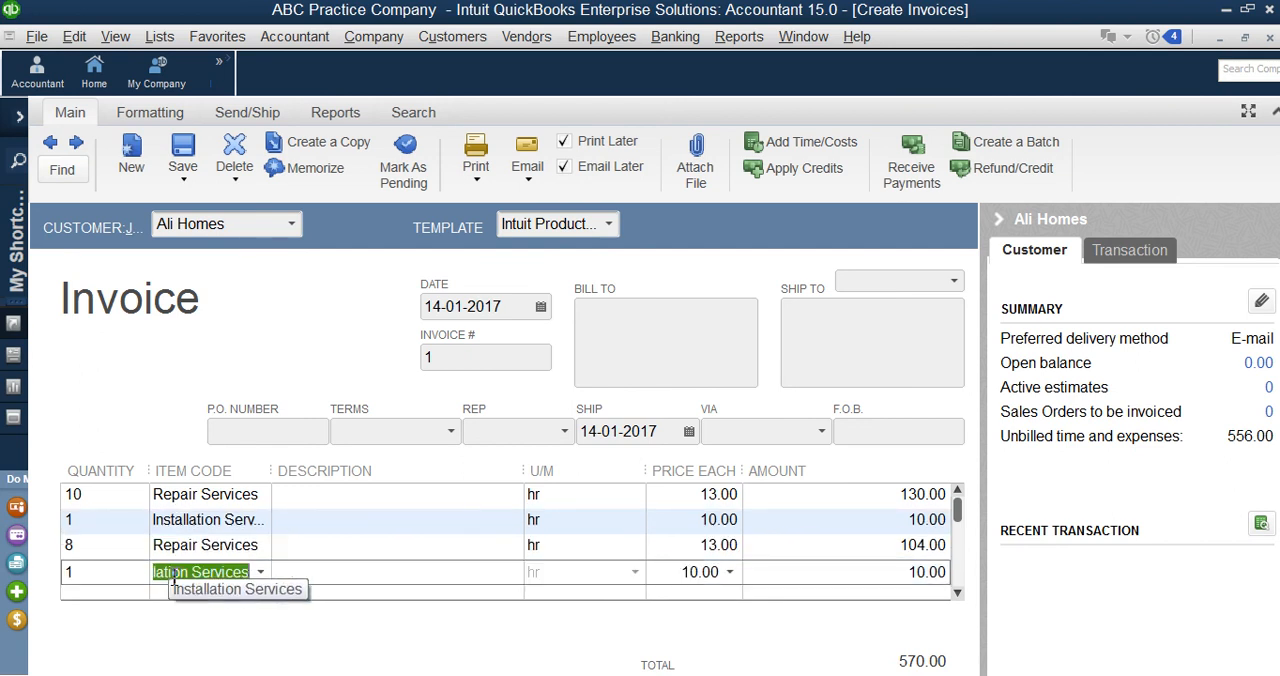
scroll(414, 566, "down", 1)
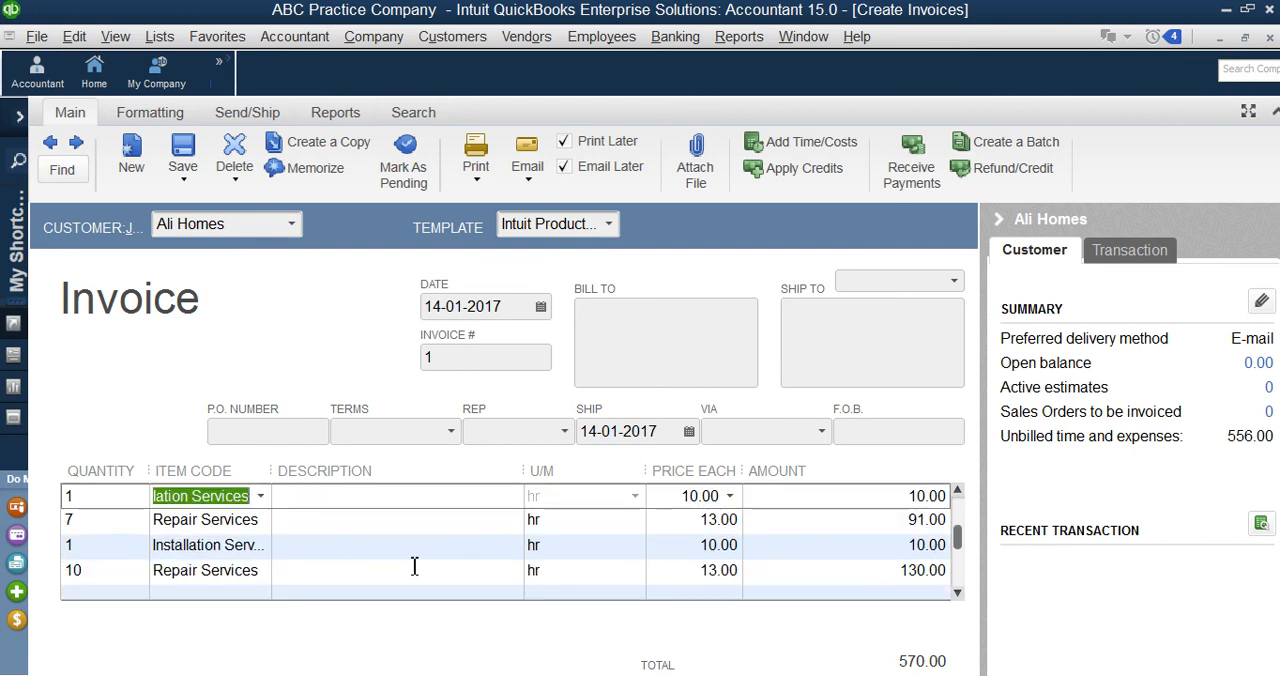
left_click(237, 528)
left_click(226, 547)
left_click(220, 570)
scroll(220, 569, "down", 1)
scroll(211, 549, "up", 1)
scroll(209, 549, "down", 1)
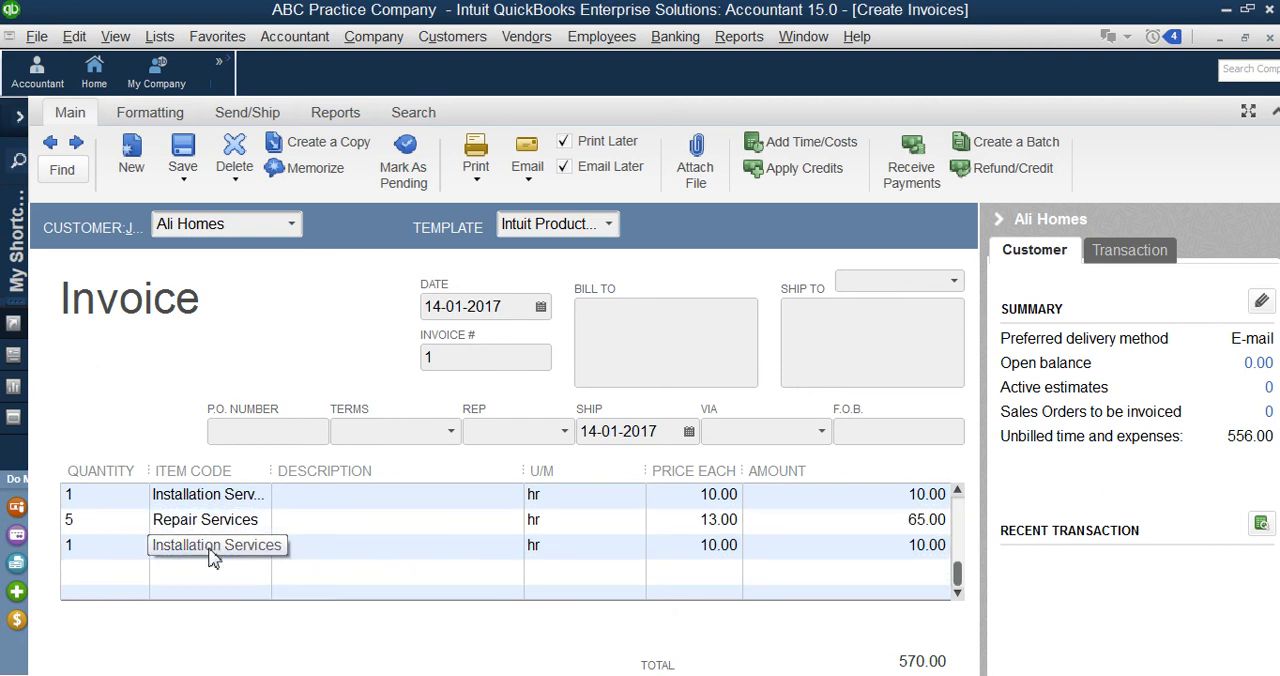
left_click(235, 547)
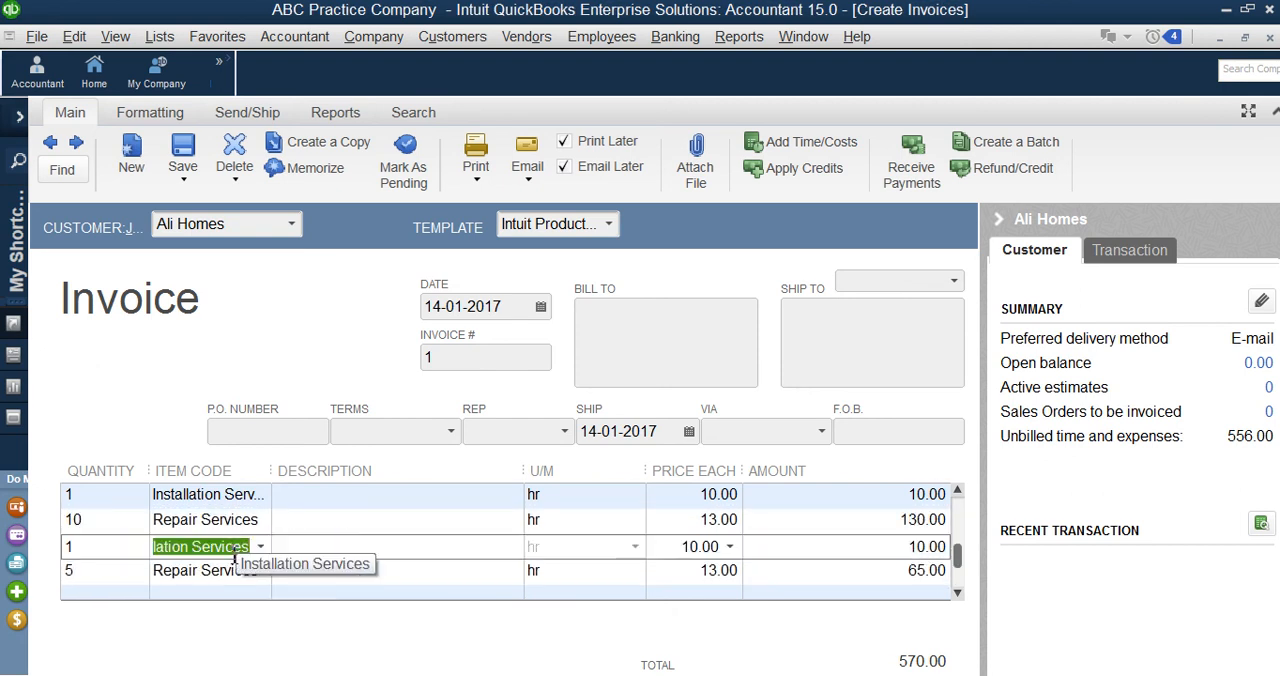
left_click(214, 572)
scroll(951, 583, "down", 1)
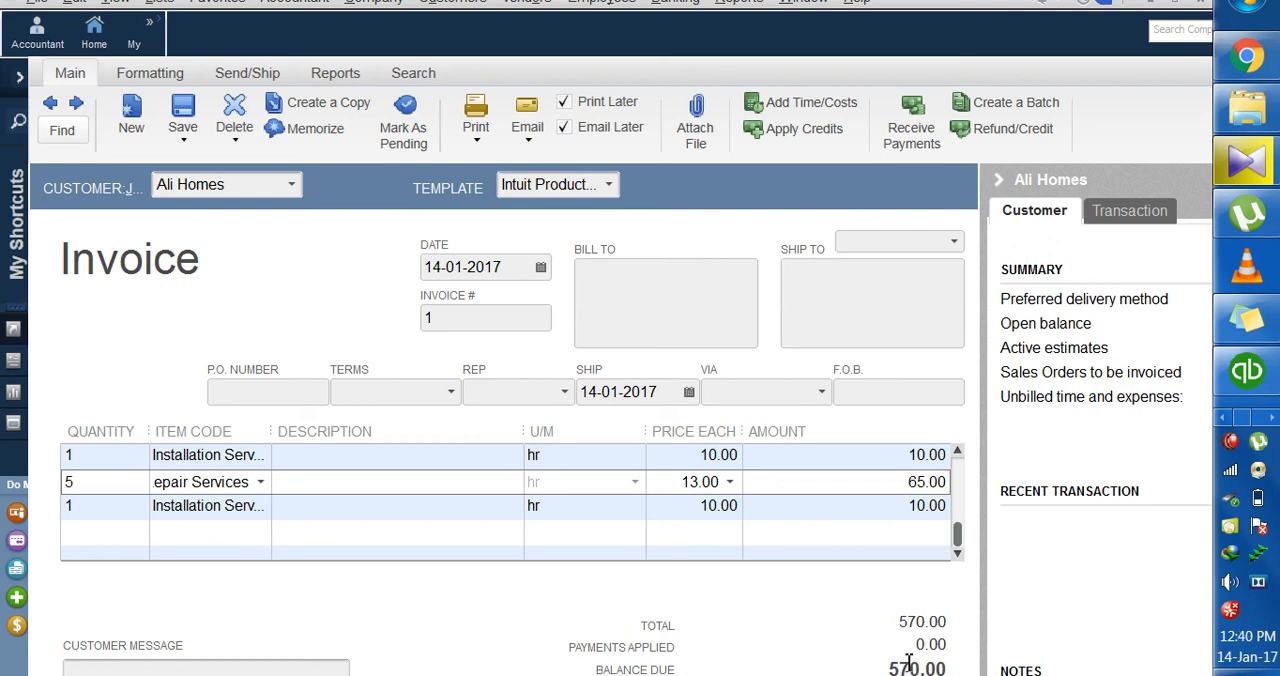
Step: Move the Windows taskbar to the bottom edge of the desktop and close the invoice to return to the Home page
left_click_drag(1229, 504, 699, 619)
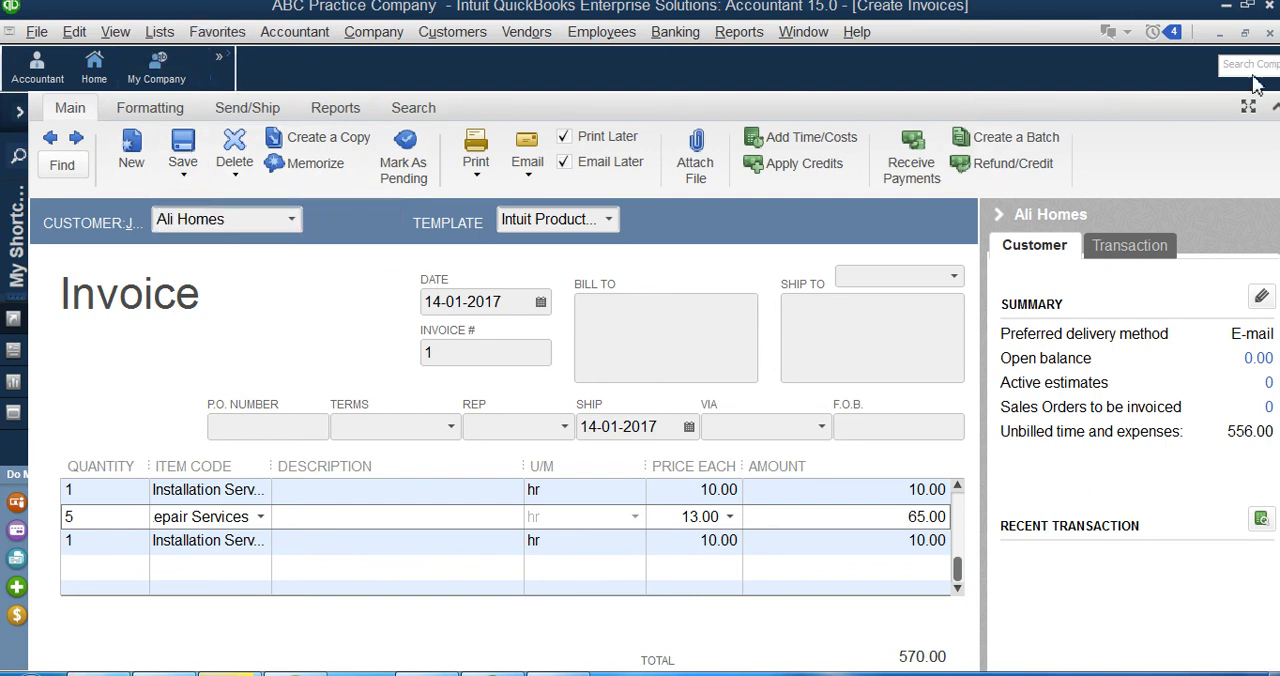
key("Escape")
left_click(640, 249)
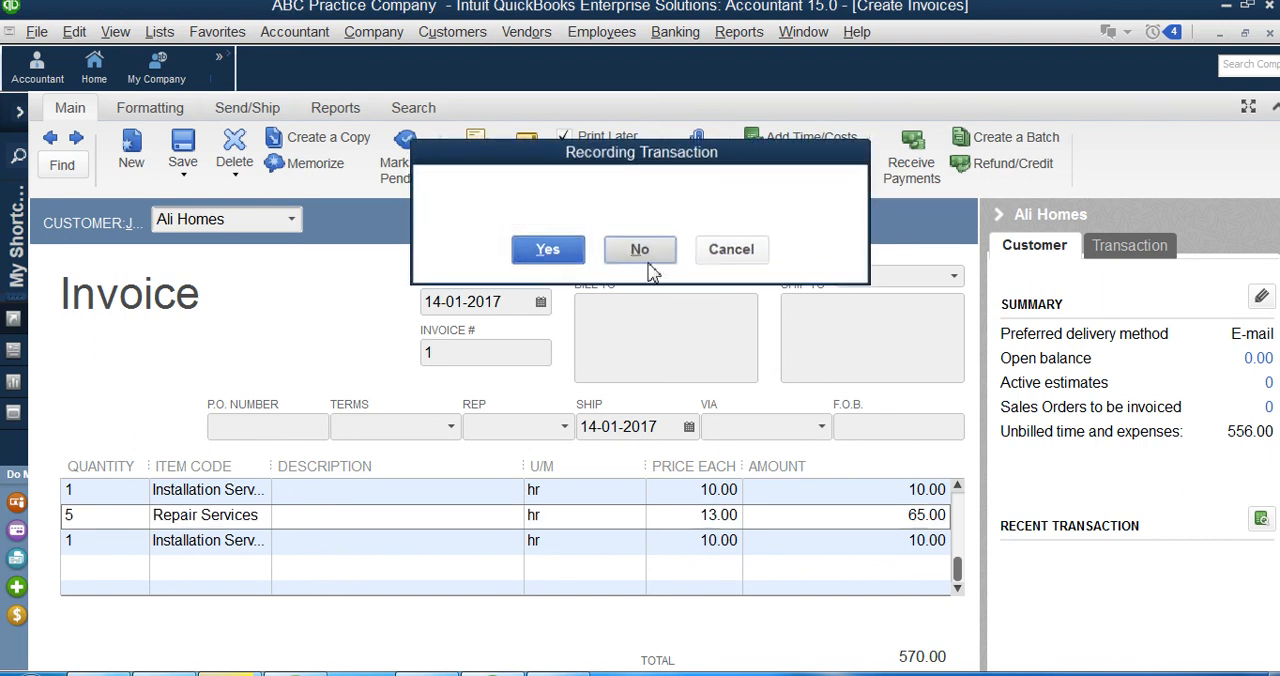
left_click(527, 33)
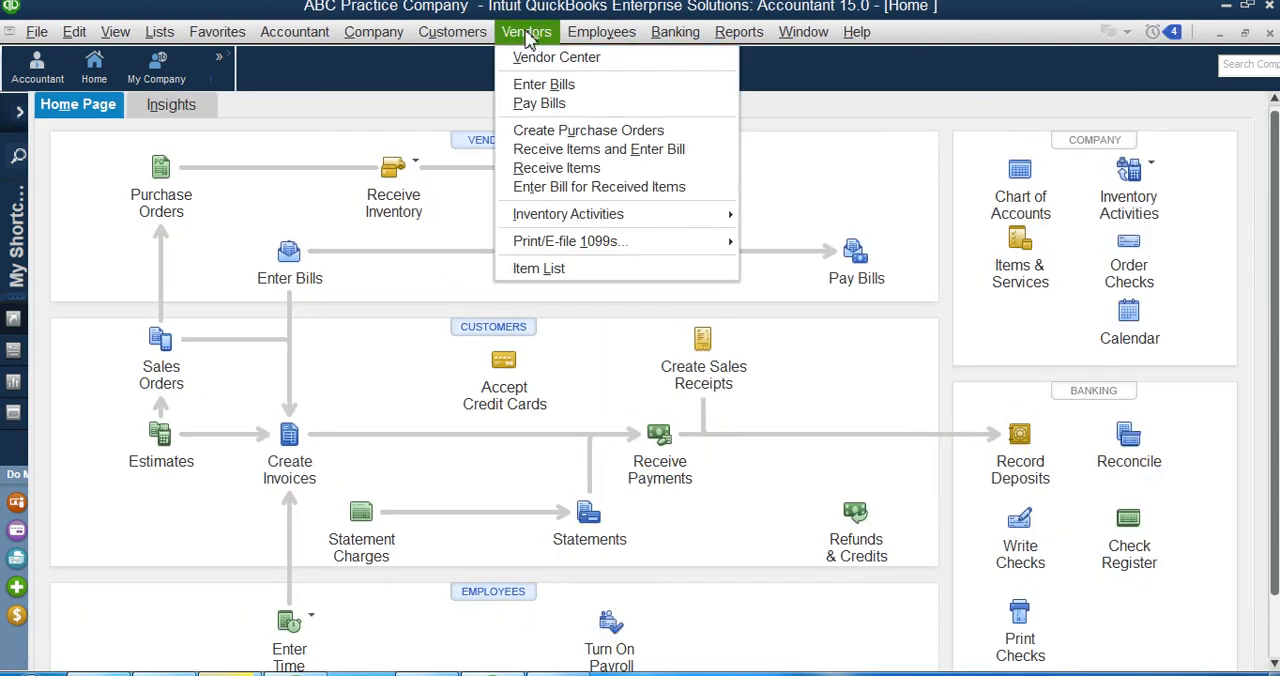
left_click(537, 86)
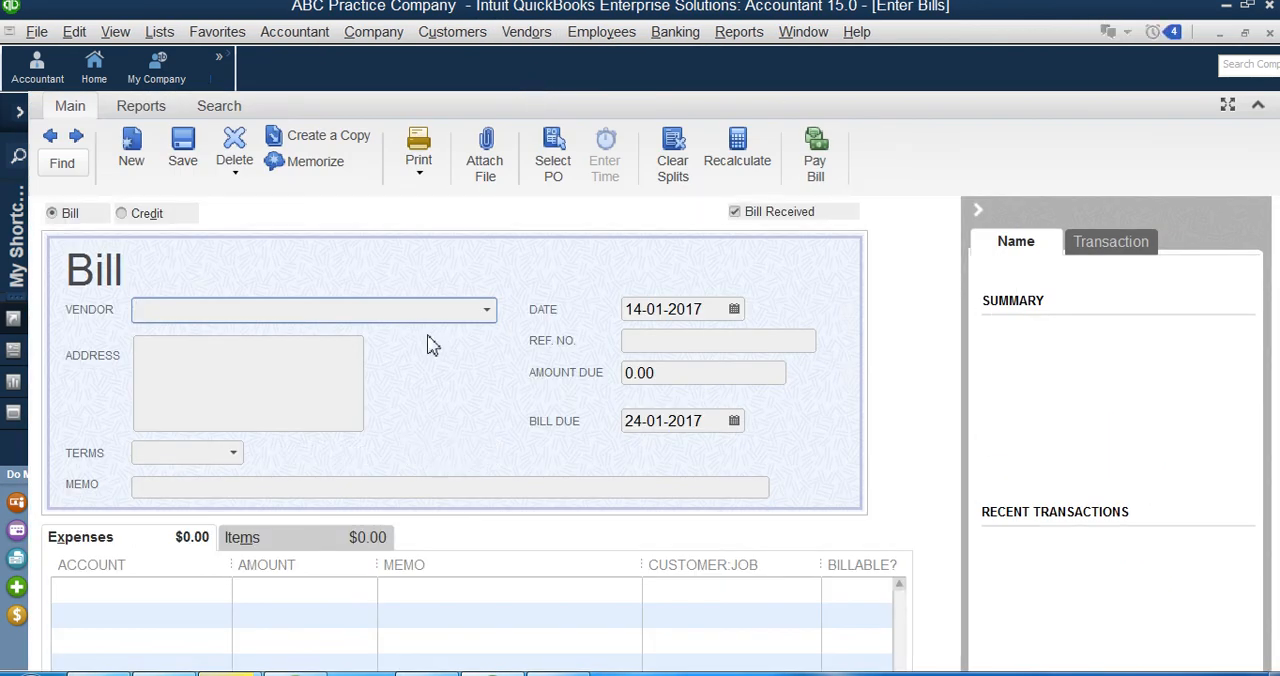
left_click(488, 313)
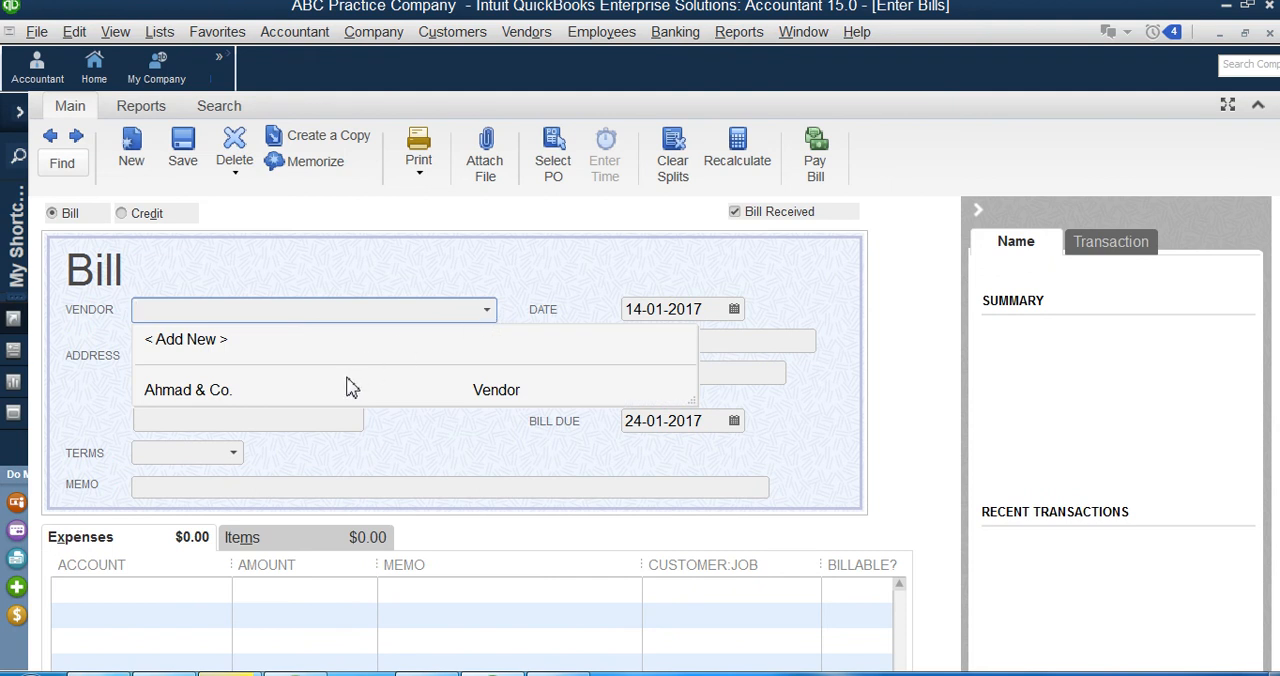
key("Escape")
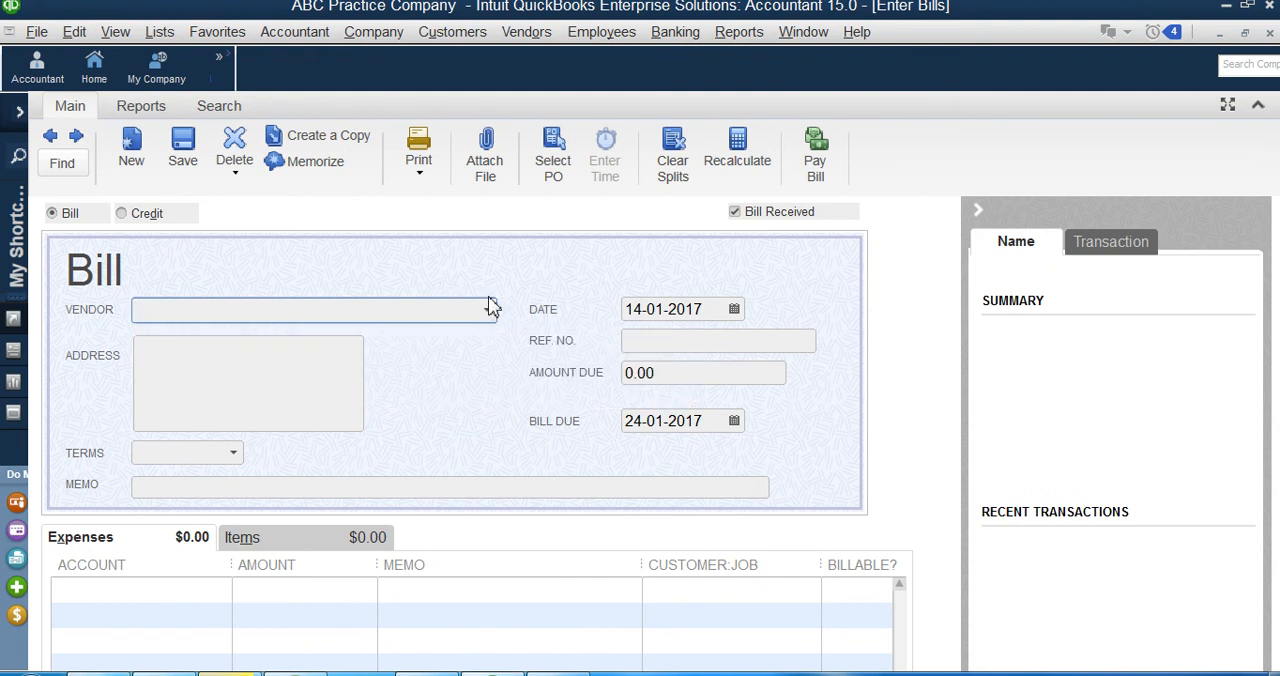
left_click(490, 308)
left_click(330, 387)
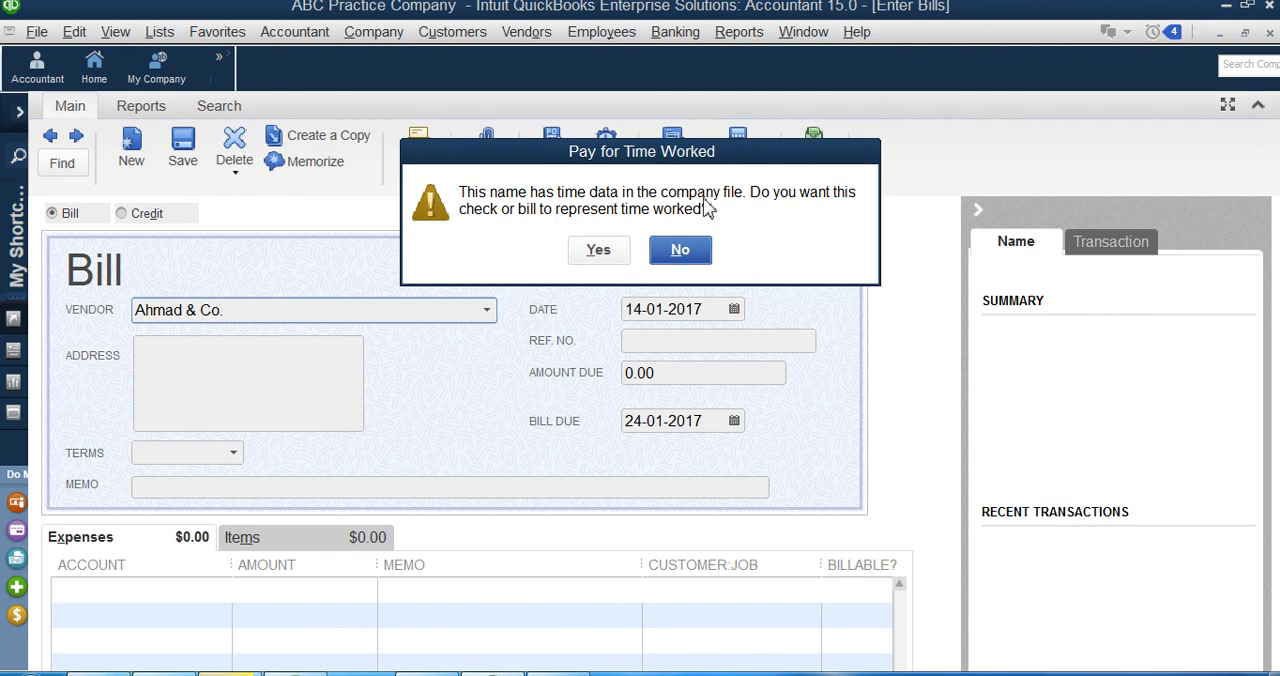
left_click(606, 251)
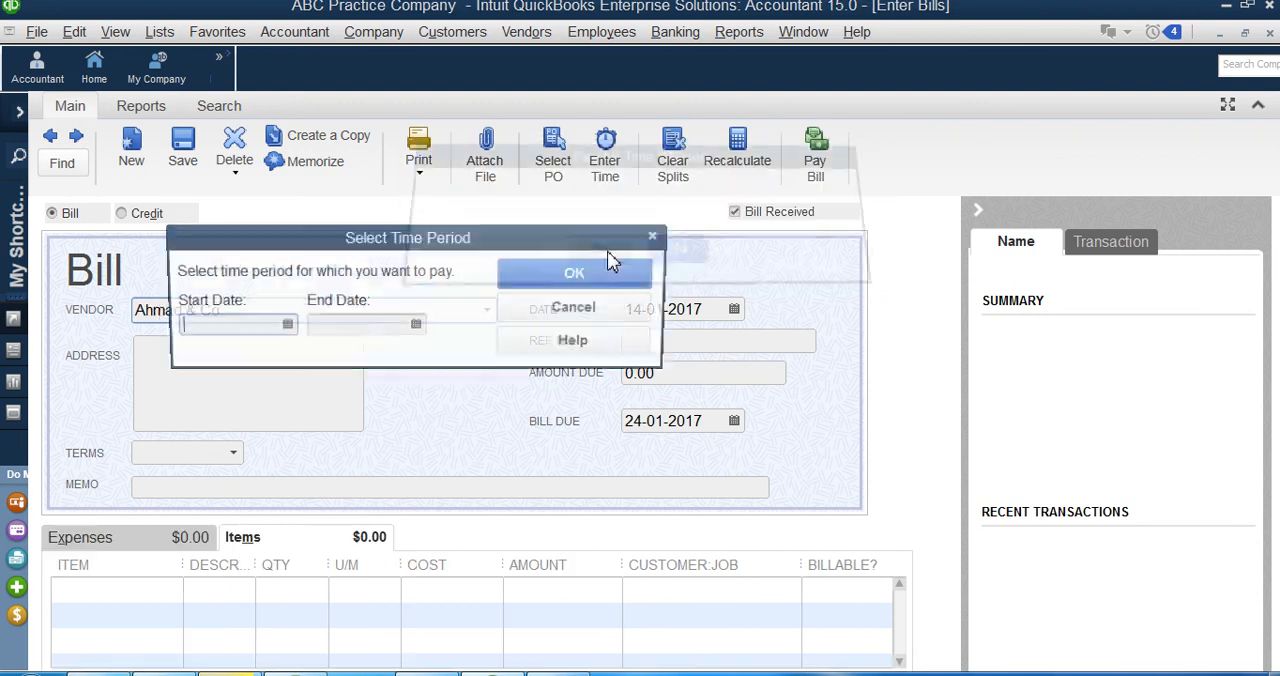
left_click(283, 327)
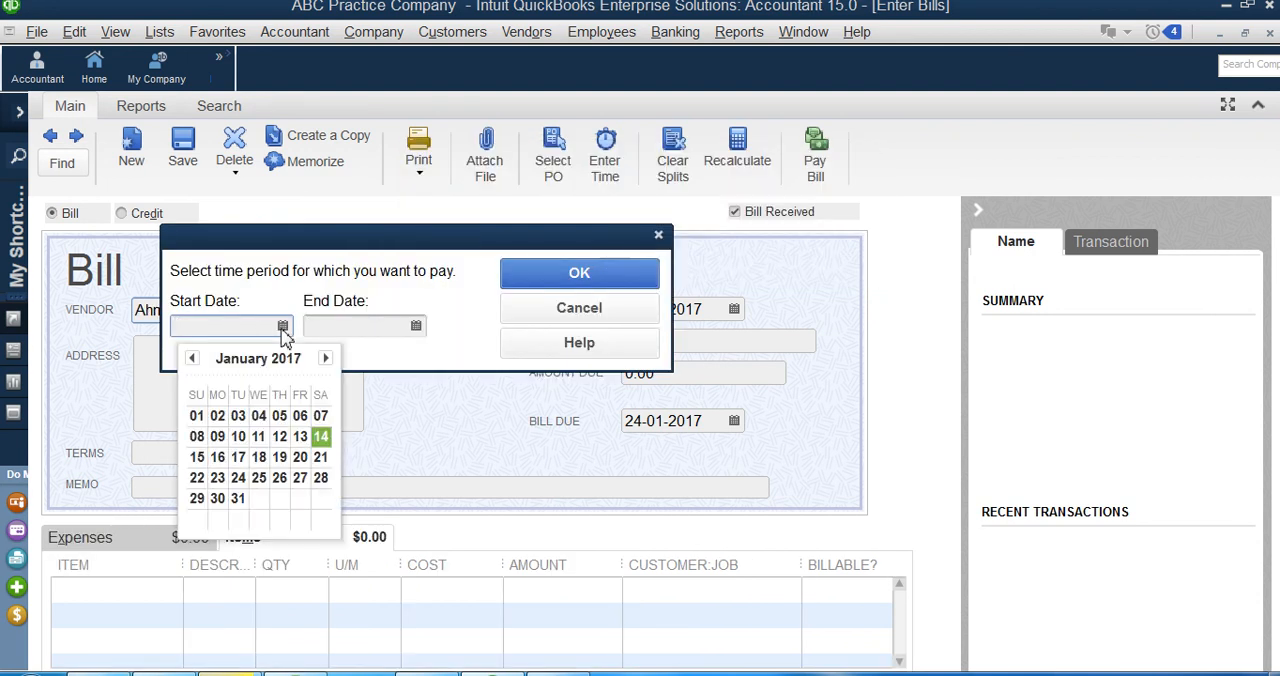
left_click_drag(370, 234, 575, 206)
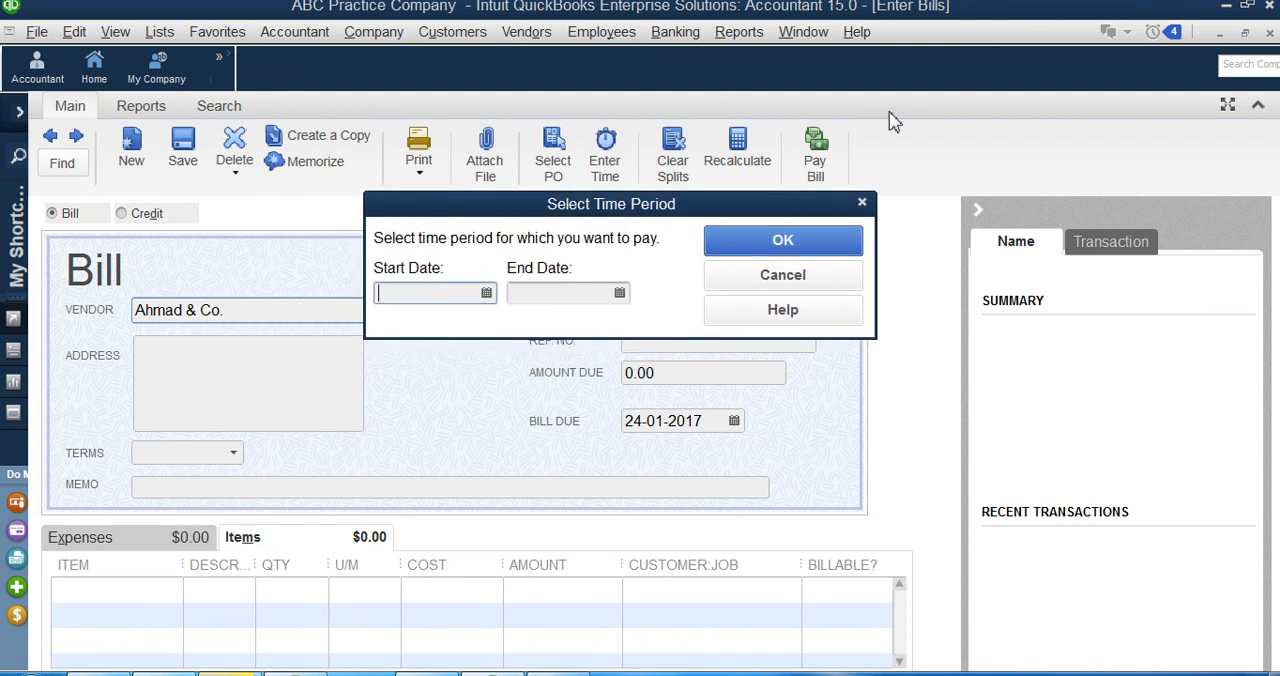
left_click(863, 204)
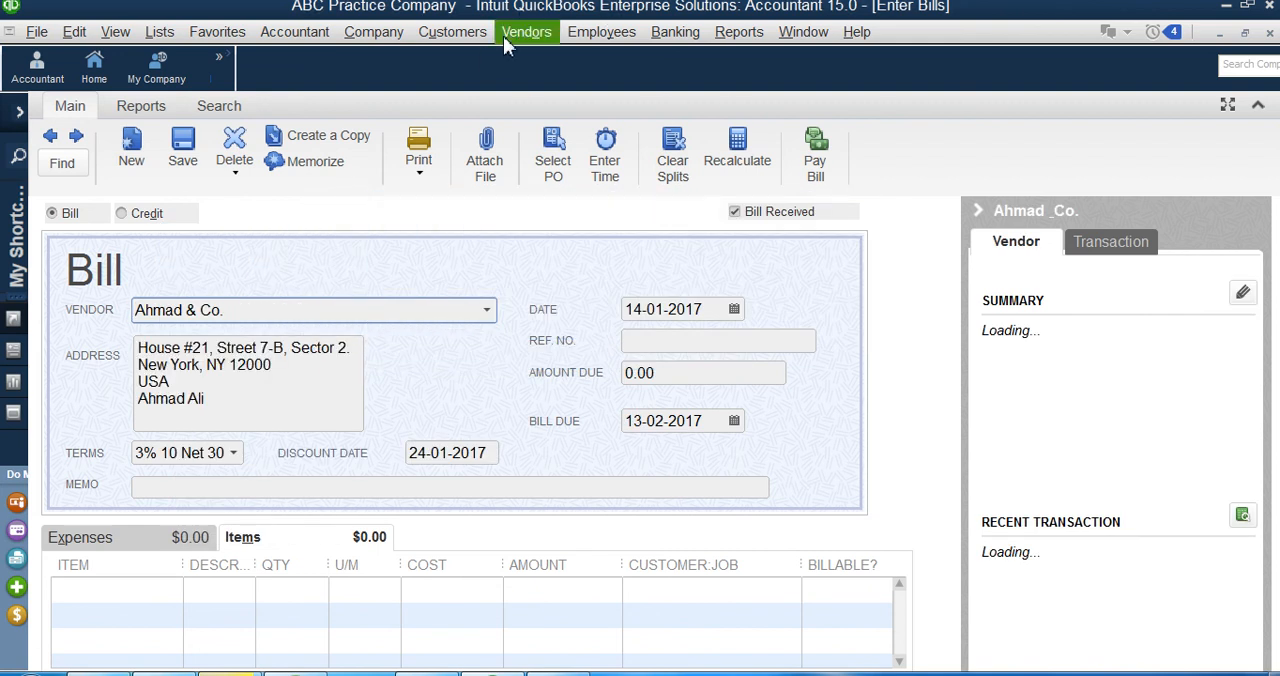
Step: Check the week covered by Ahmad & Co.'s weekly timesheet, close the timesheet and discard the unsaved bill
left_click(601, 32)
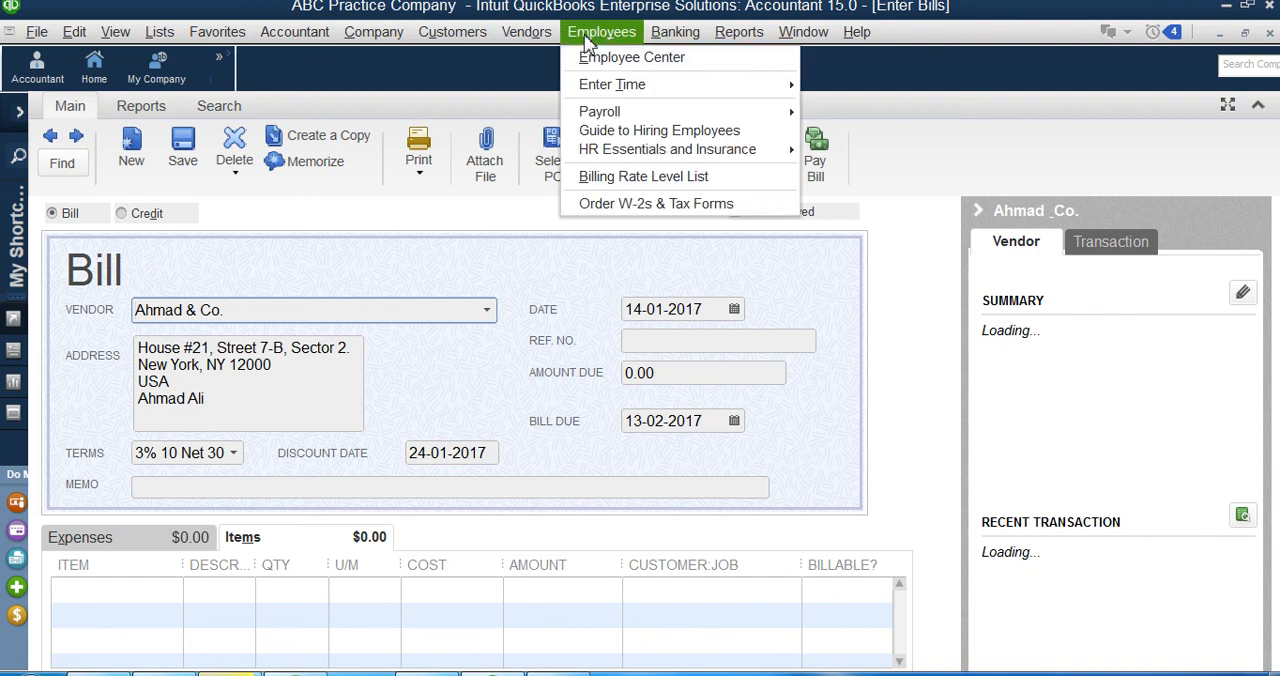
mouse_move(705, 86)
left_click(840, 88)
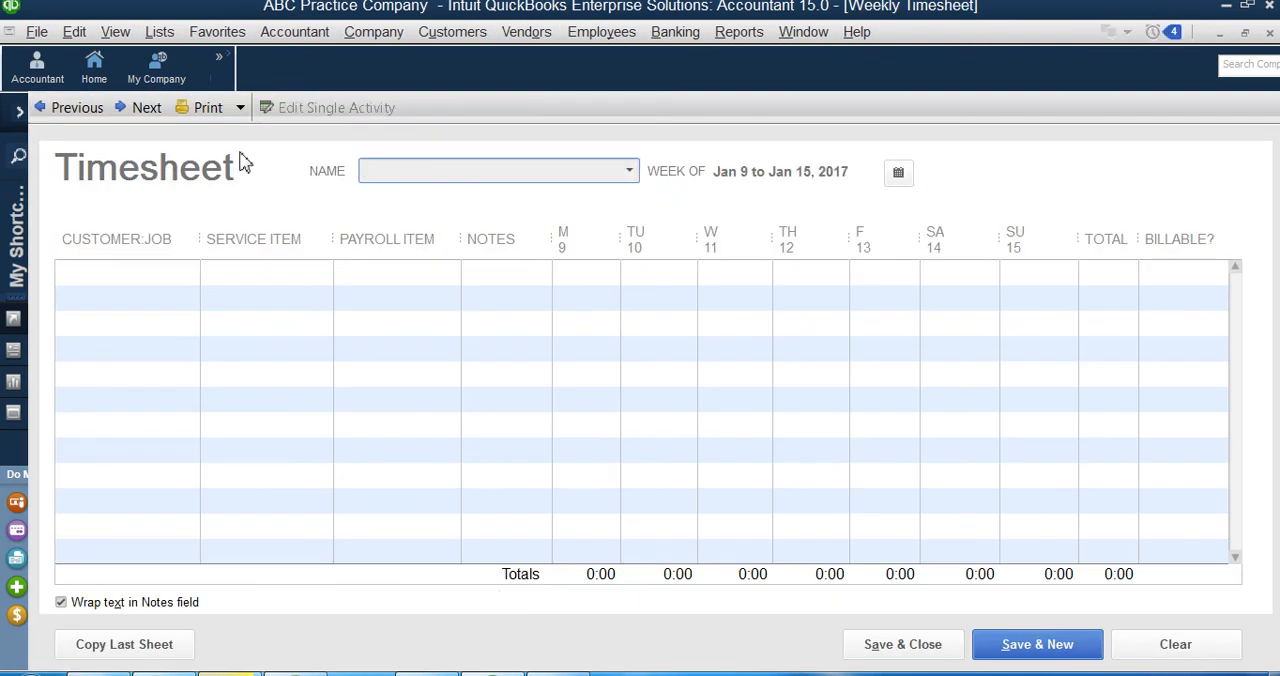
left_click(629, 171)
left_click(465, 352)
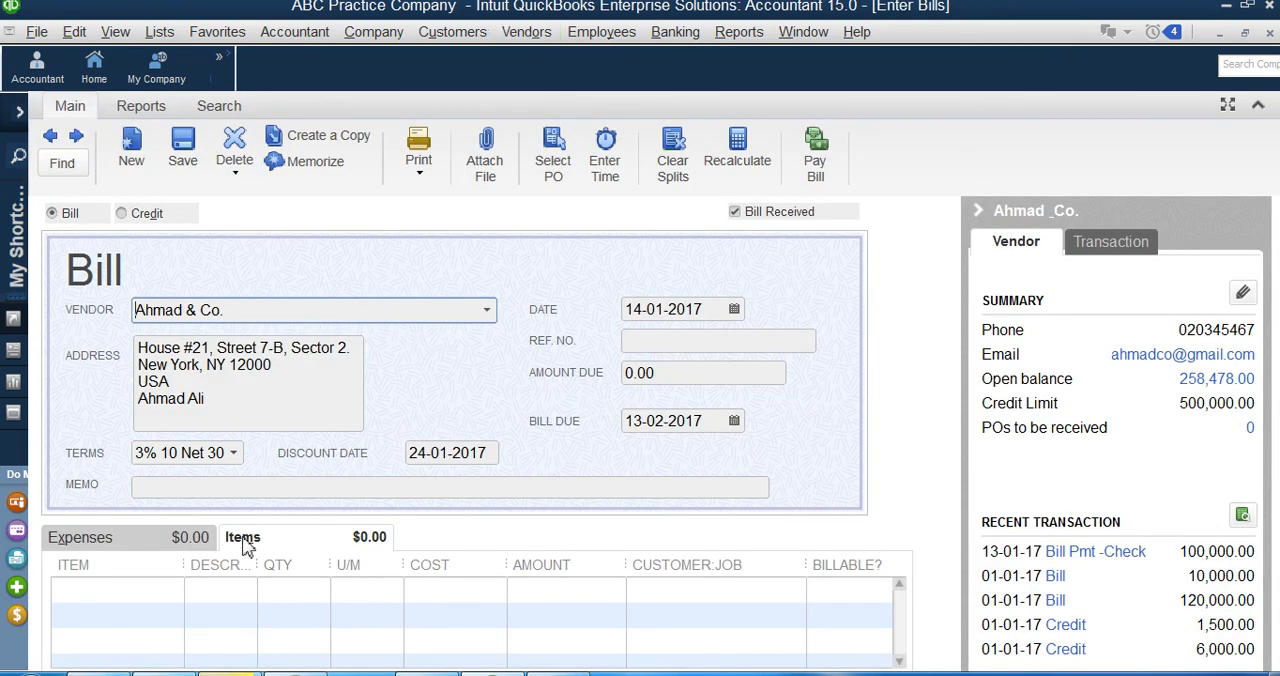
key("Escape")
left_click(642, 250)
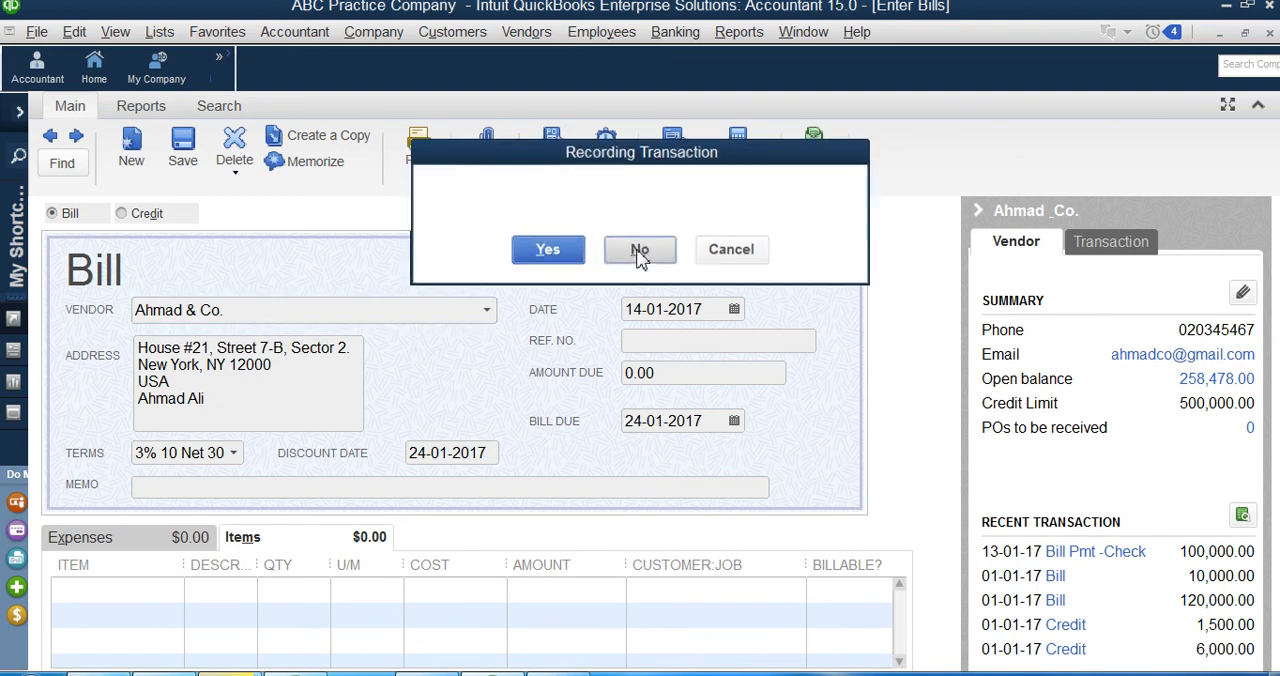
Step: Start a new bill for the vendor Ahmad & Co. and have it represent time worked
left_click(526, 31)
left_click(531, 57)
left_click(318, 287)
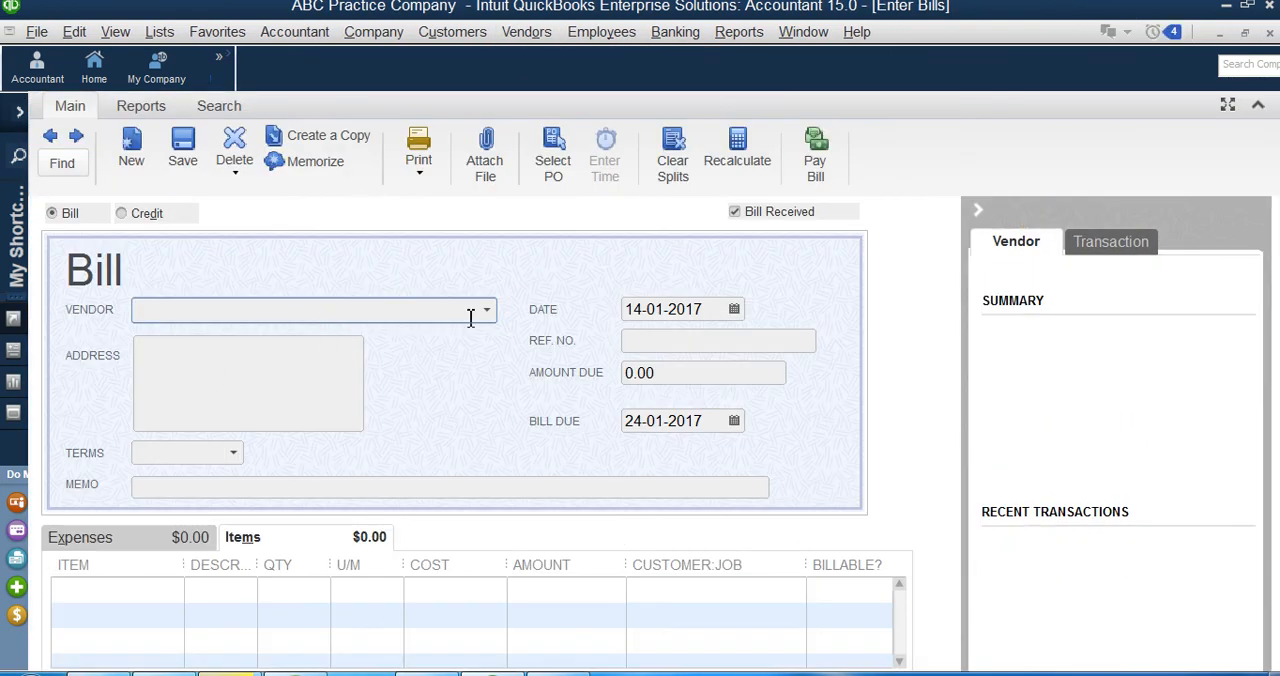
left_click(487, 310)
left_click(328, 389)
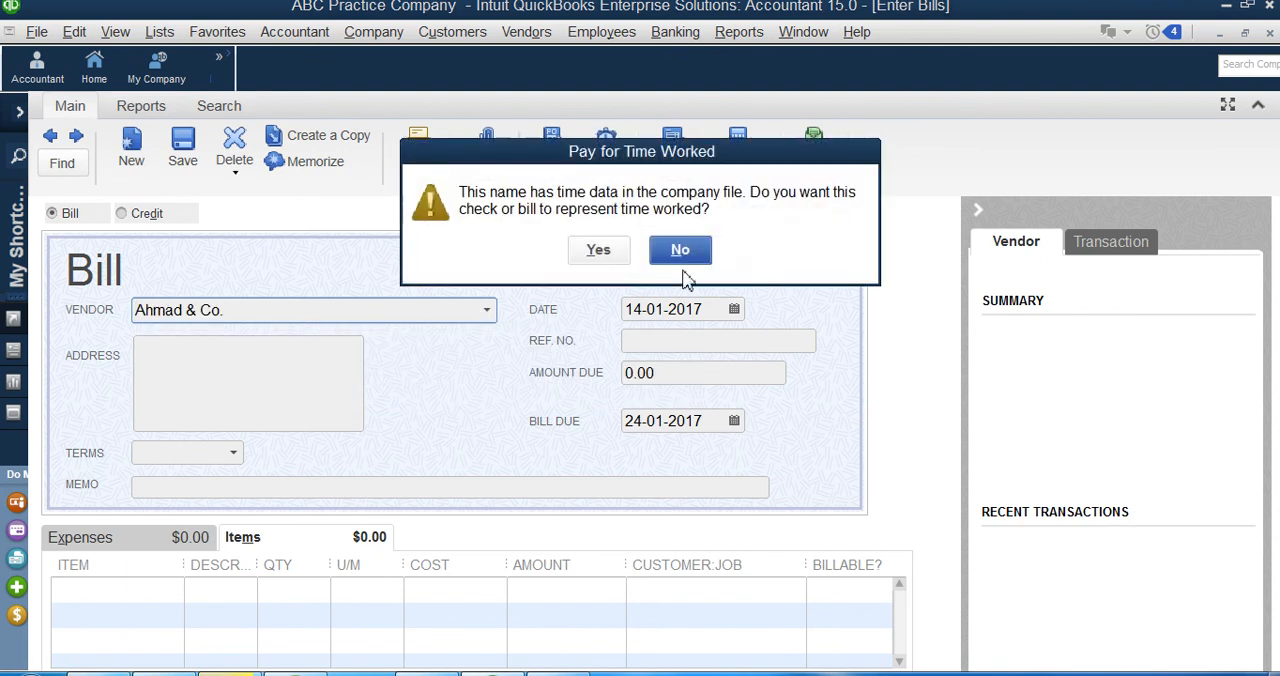
left_click(600, 250)
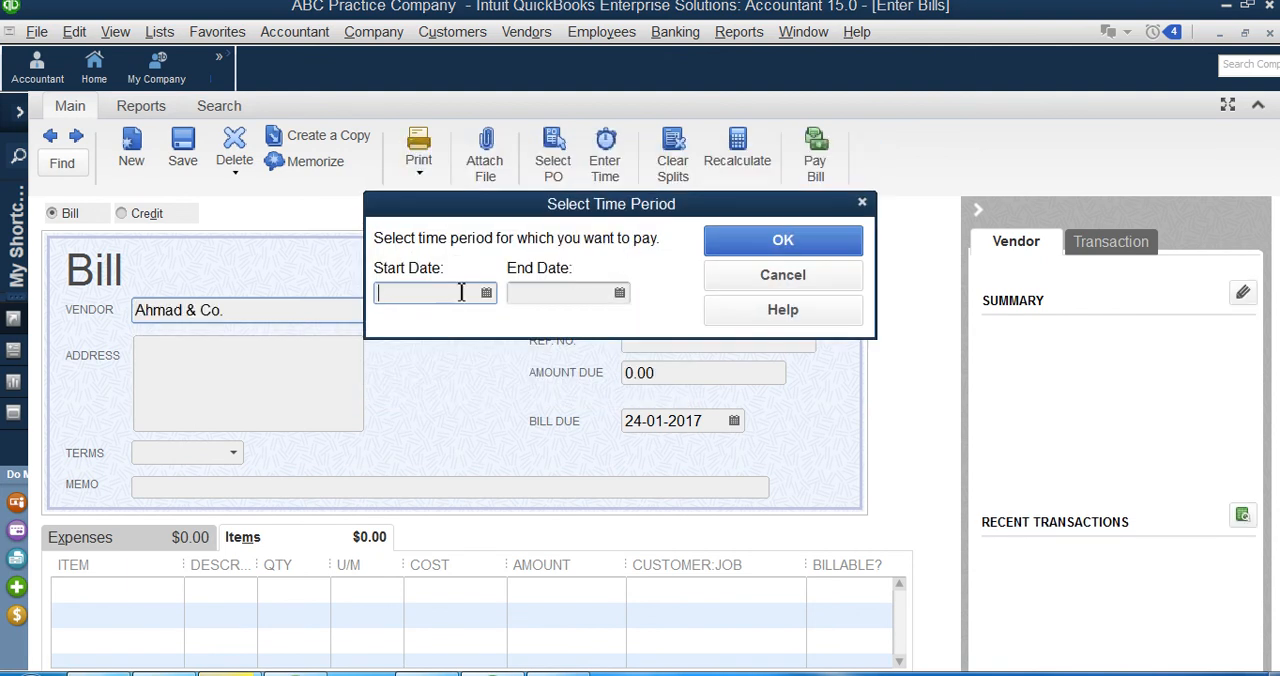
Step: Set the time period to pay from 09-01-2017 to 15-01-2017 and load those hours into the bill
type("9")
left_click(486, 292)
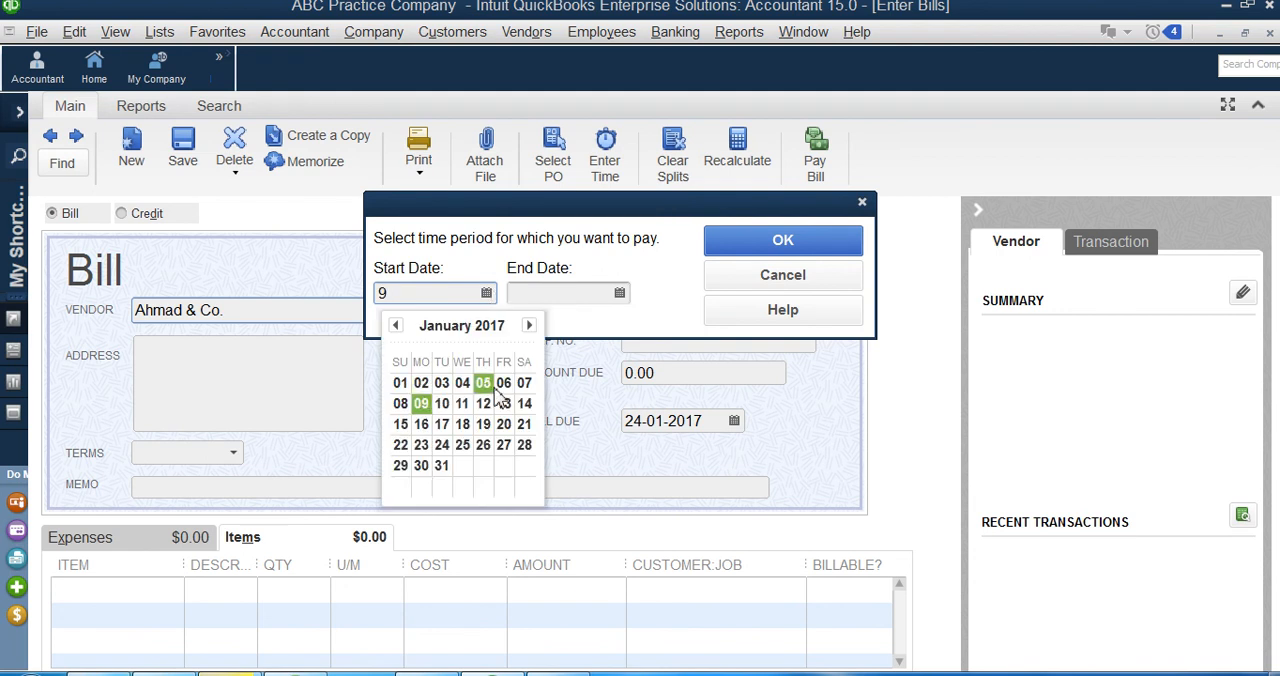
left_click(421, 403)
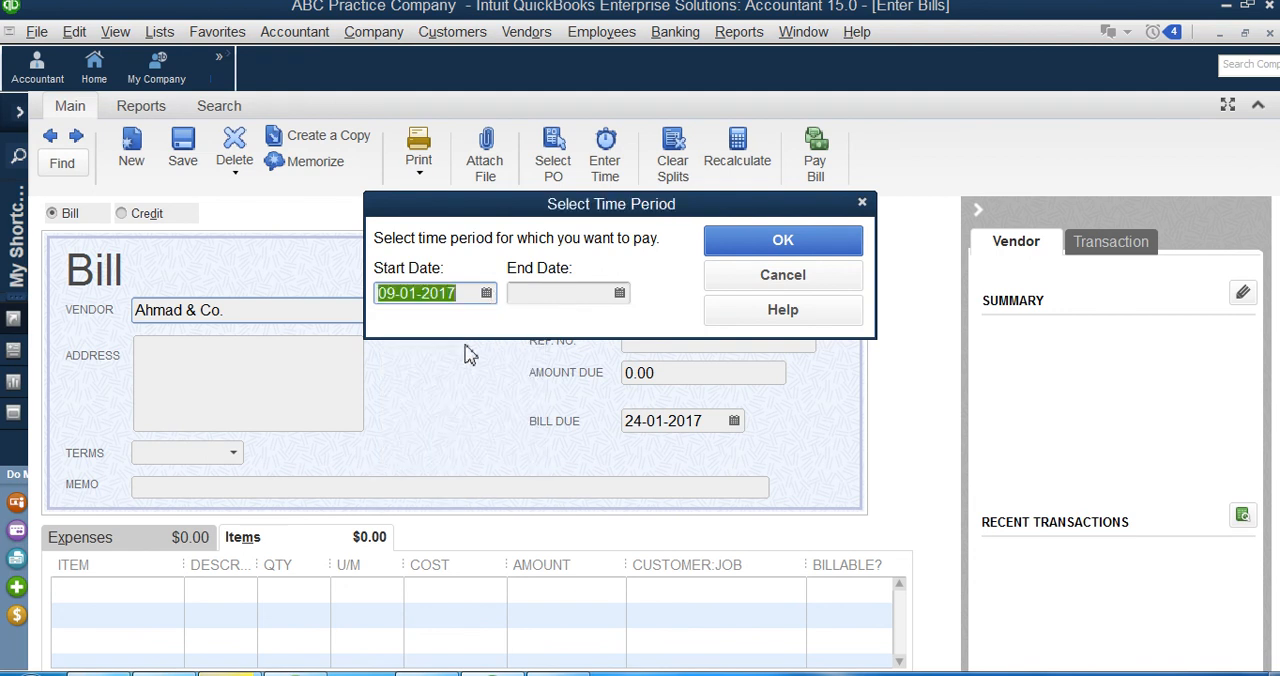
left_click(620, 293)
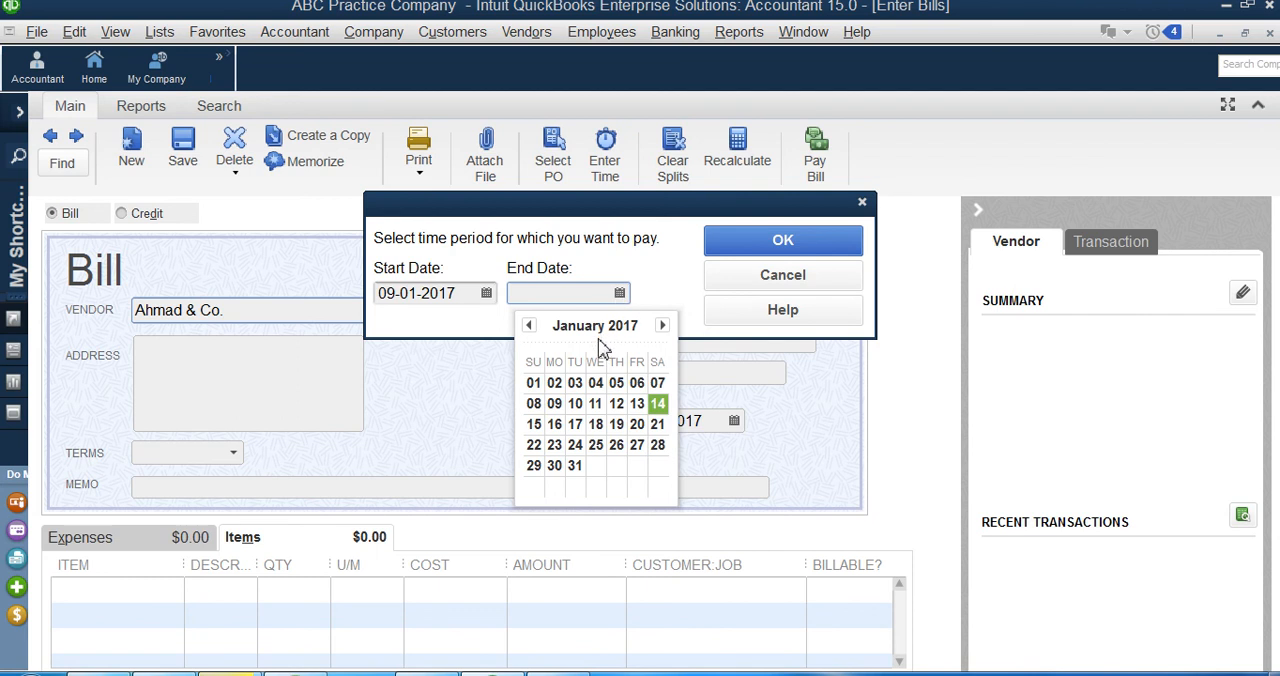
left_click(534, 424)
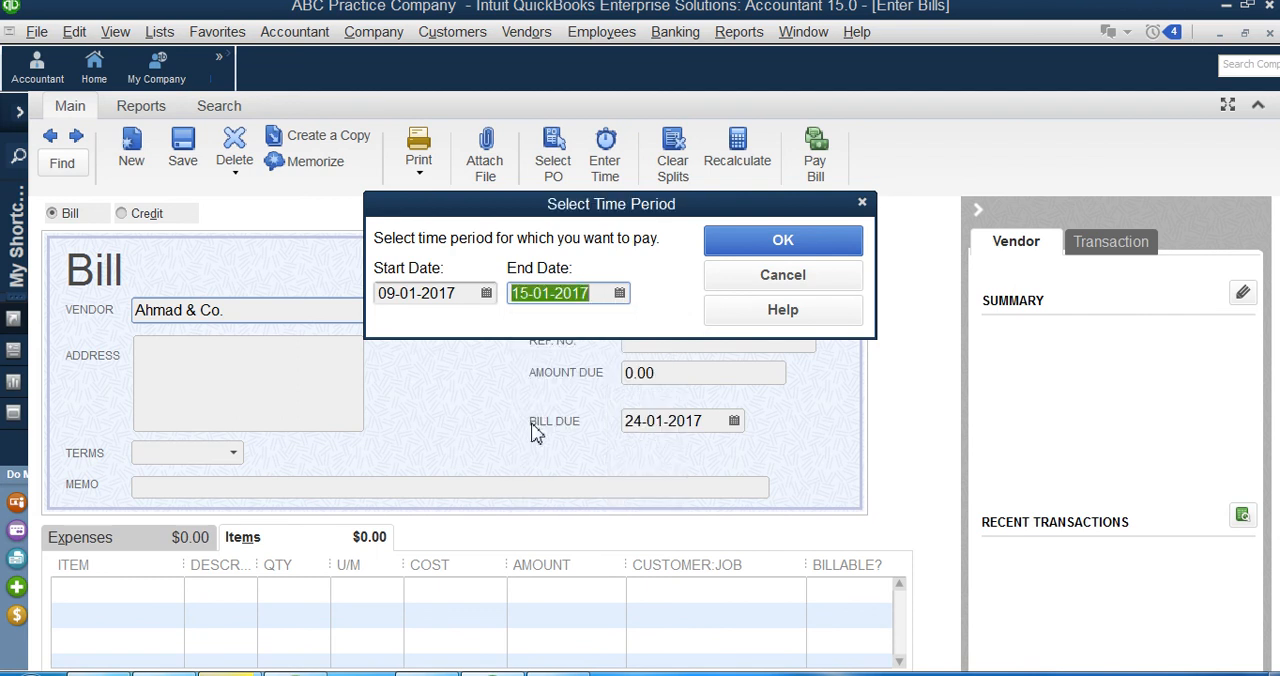
left_click(783, 243)
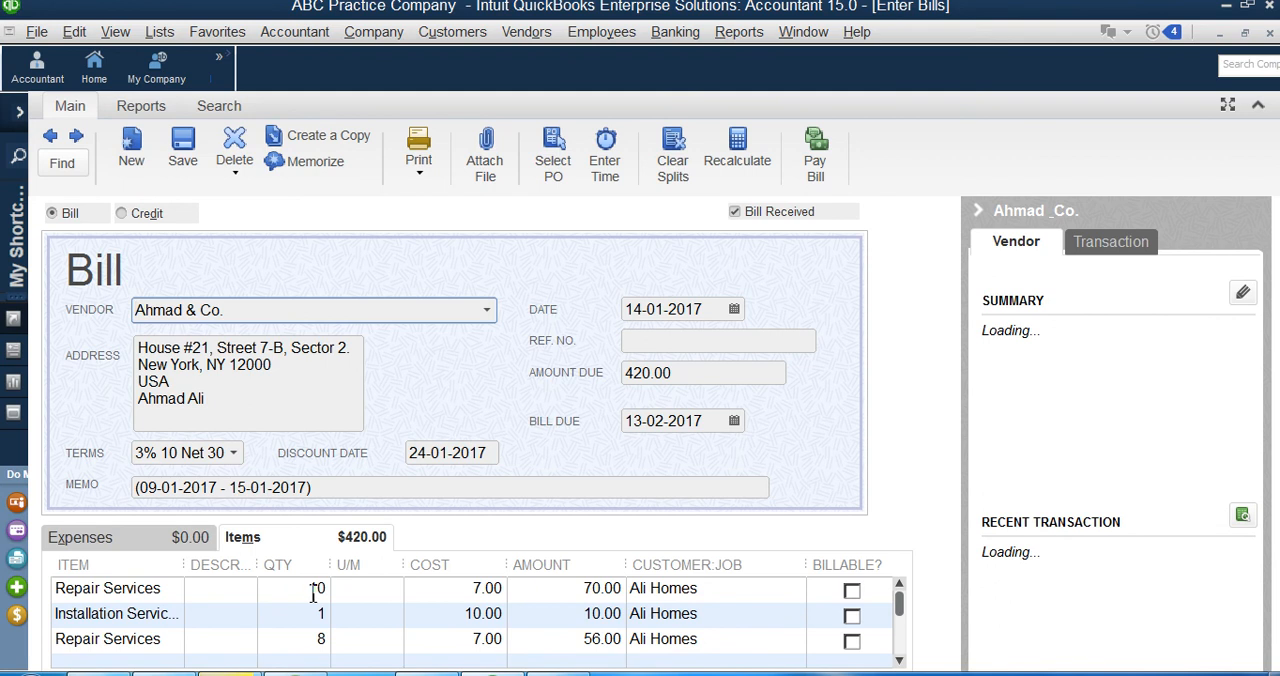
Step: Examine the cost of each Repair Services and Installation Services line through the end of the bill's item list
left_click(470, 590)
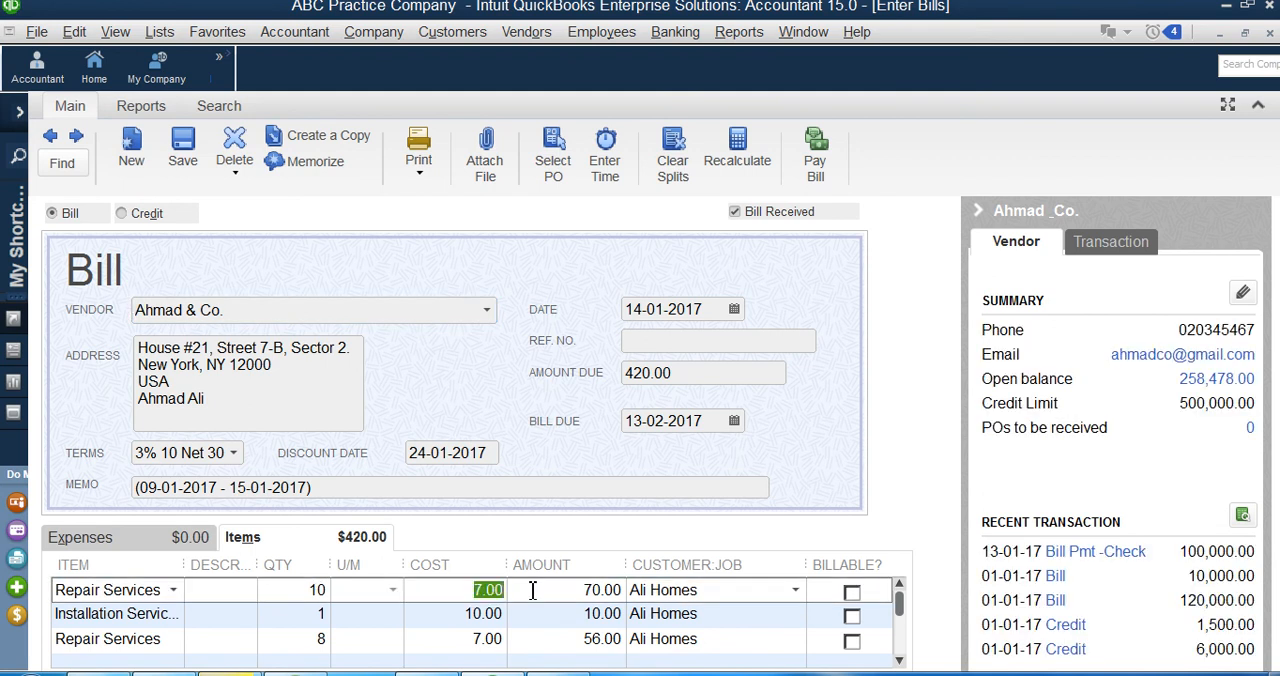
left_click(470, 613)
left_click(474, 645)
scroll(474, 645, "down", 1)
left_click(466, 598)
left_click(472, 638)
scroll(455, 628, "down", 1)
left_click(472, 613)
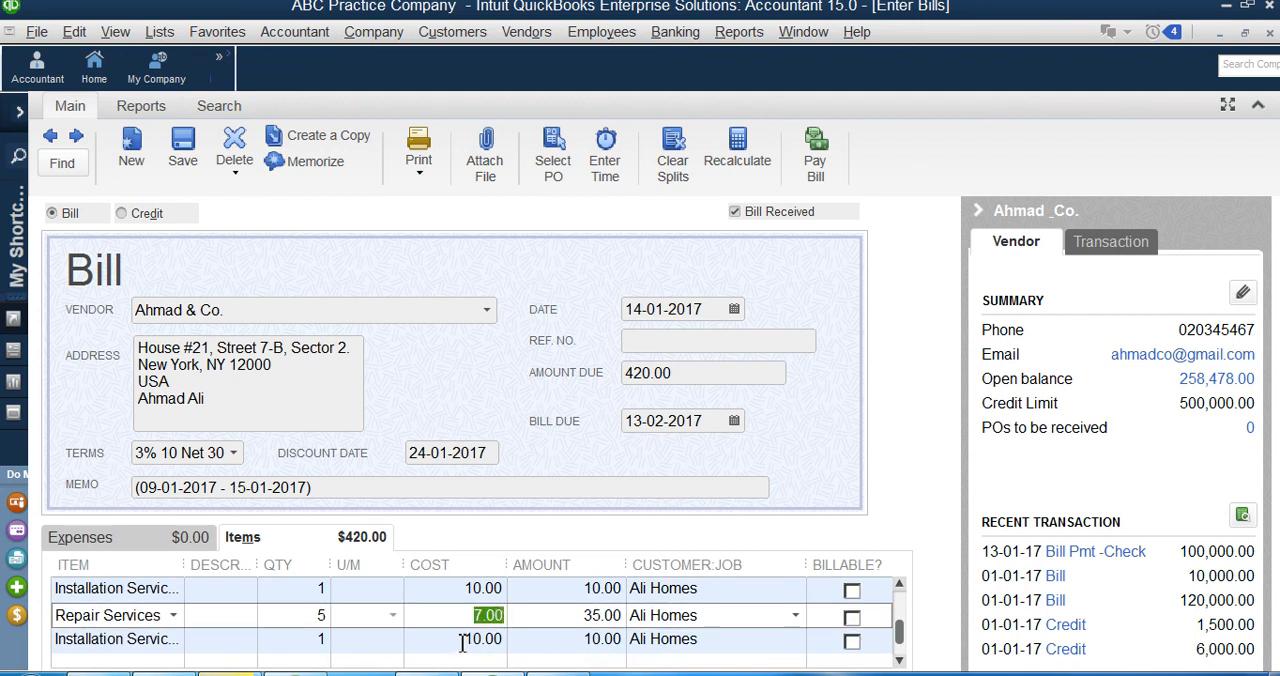
left_click(476, 648)
scroll(468, 636, "down", 1)
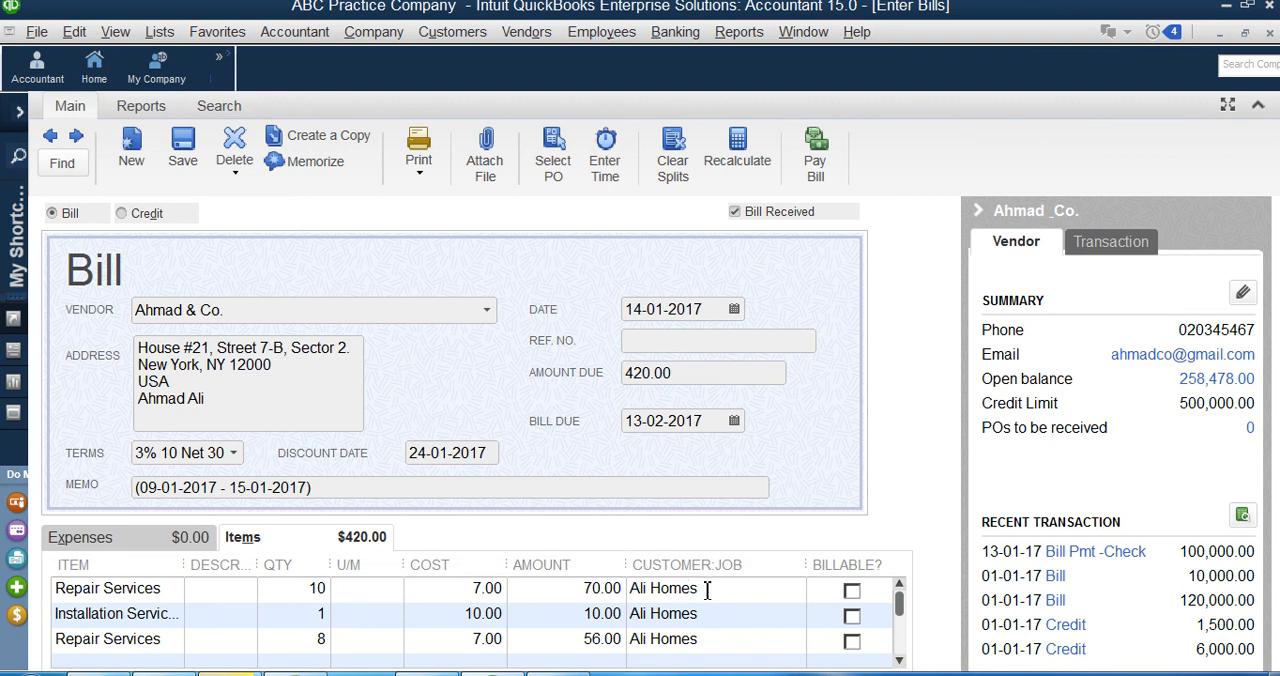
left_click(852, 590)
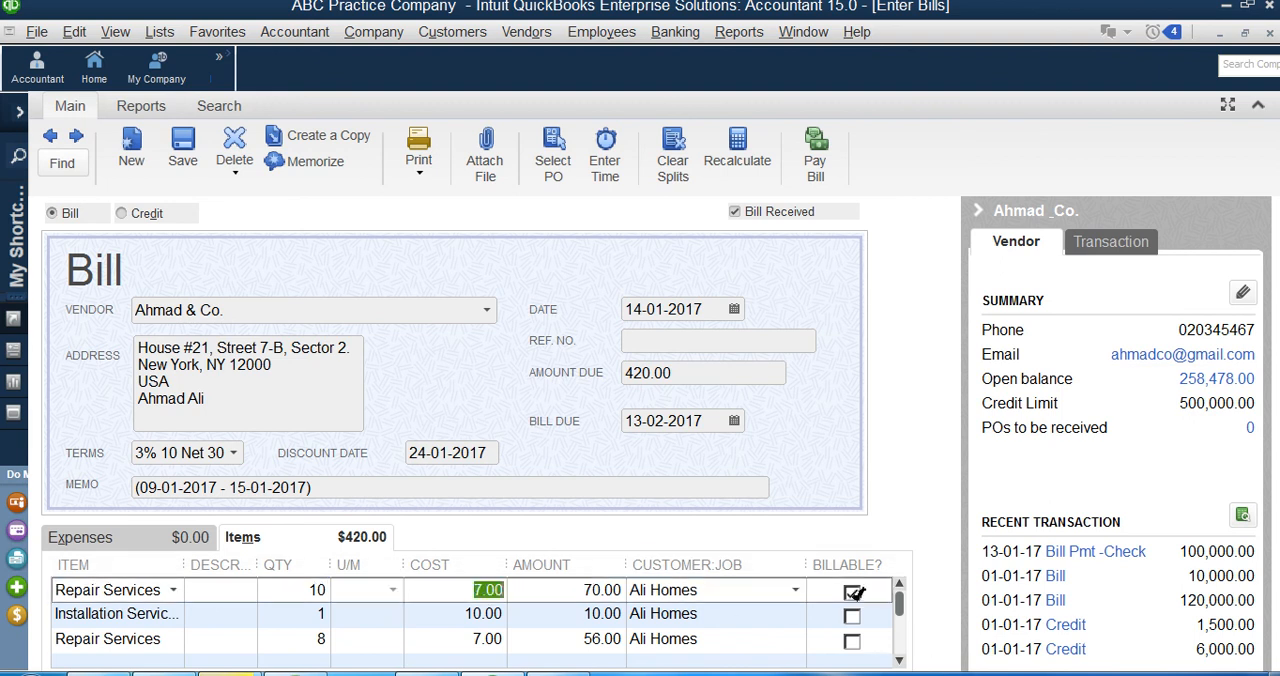
left_click(853, 615)
left_click(852, 617)
left_click(852, 591)
Step: Check the remaining item lines, the amount due and the customer assigned to the Installation Services line on the bill
scroll(891, 595, "down", 5)
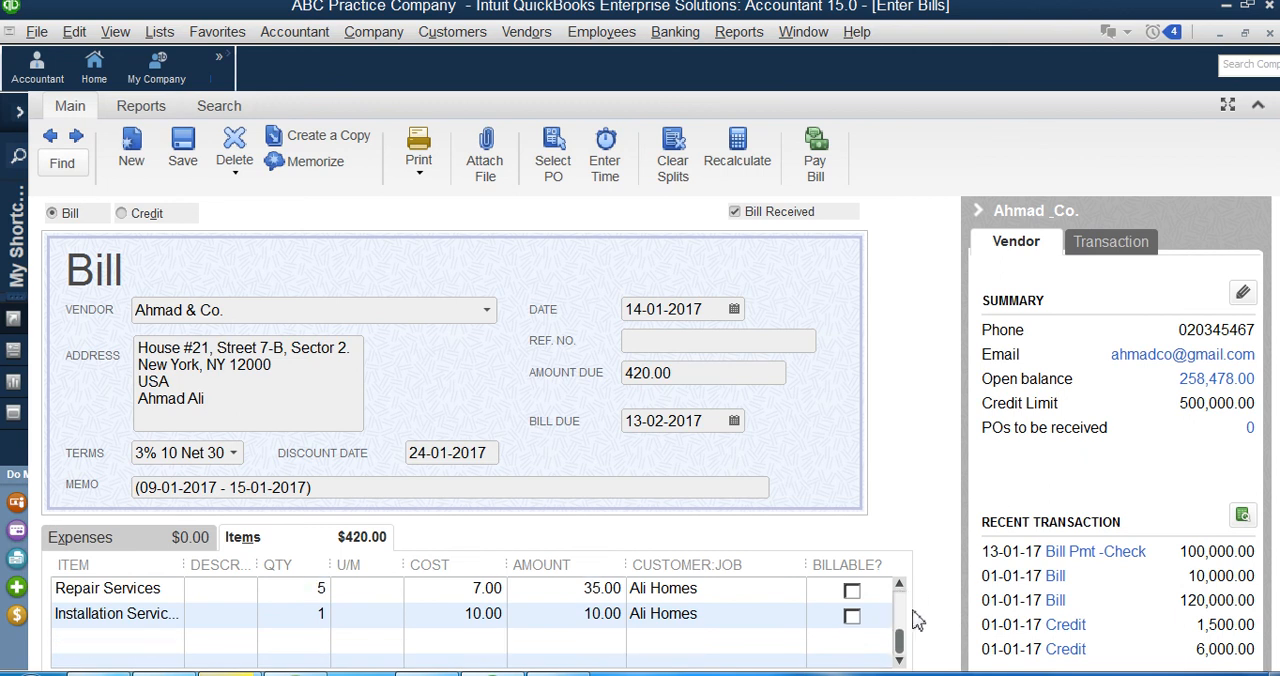
left_click_drag(900, 674, 1245, 560)
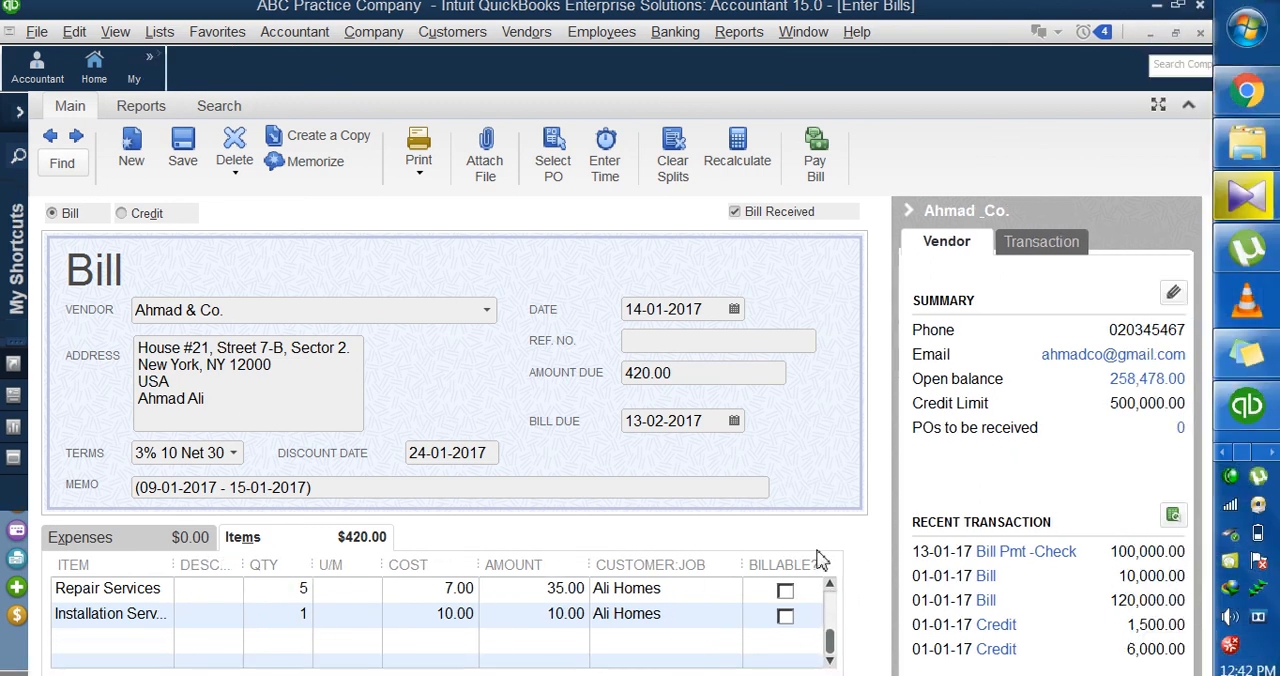
scroll(870, 532, "up", 5)
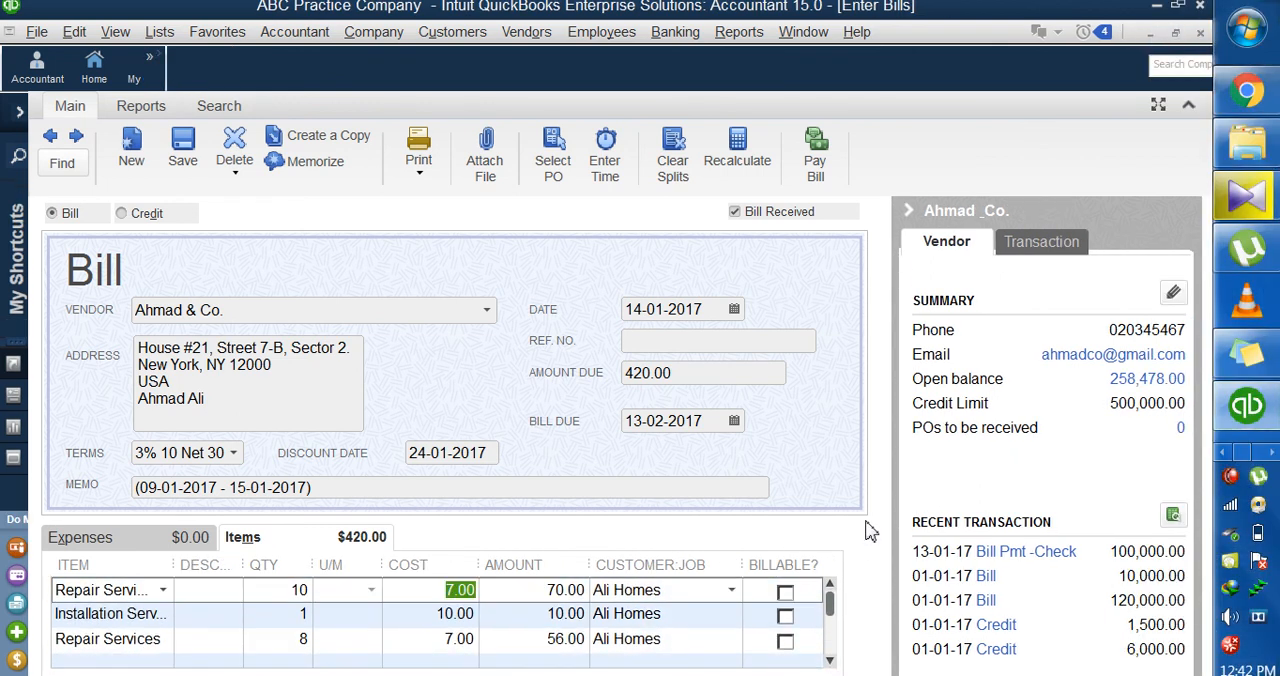
left_click_drag(1246, 438, 880, 672)
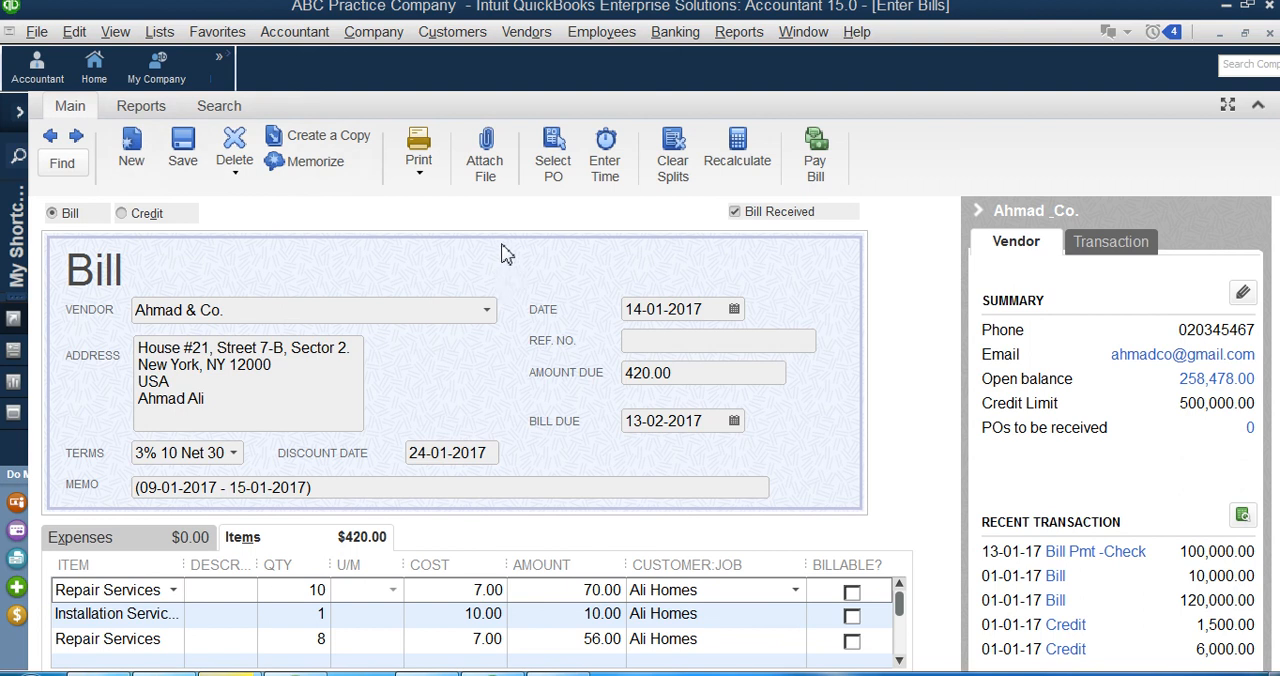
left_click(686, 372)
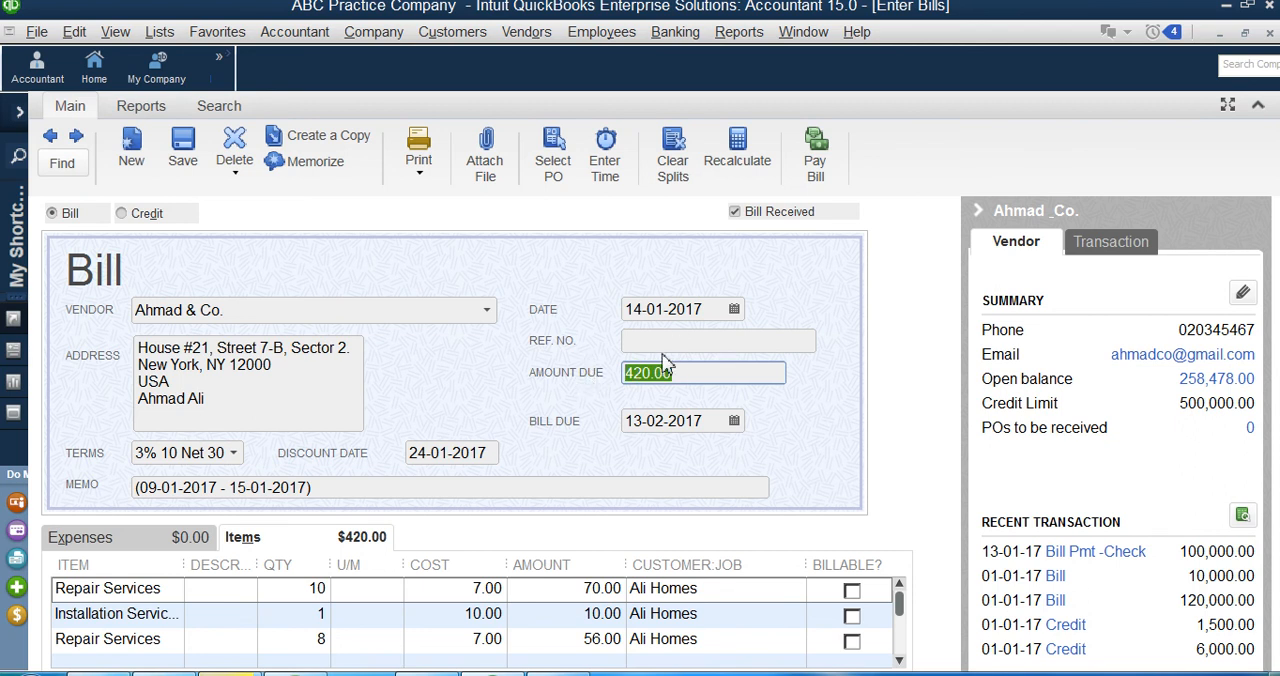
left_click(712, 613)
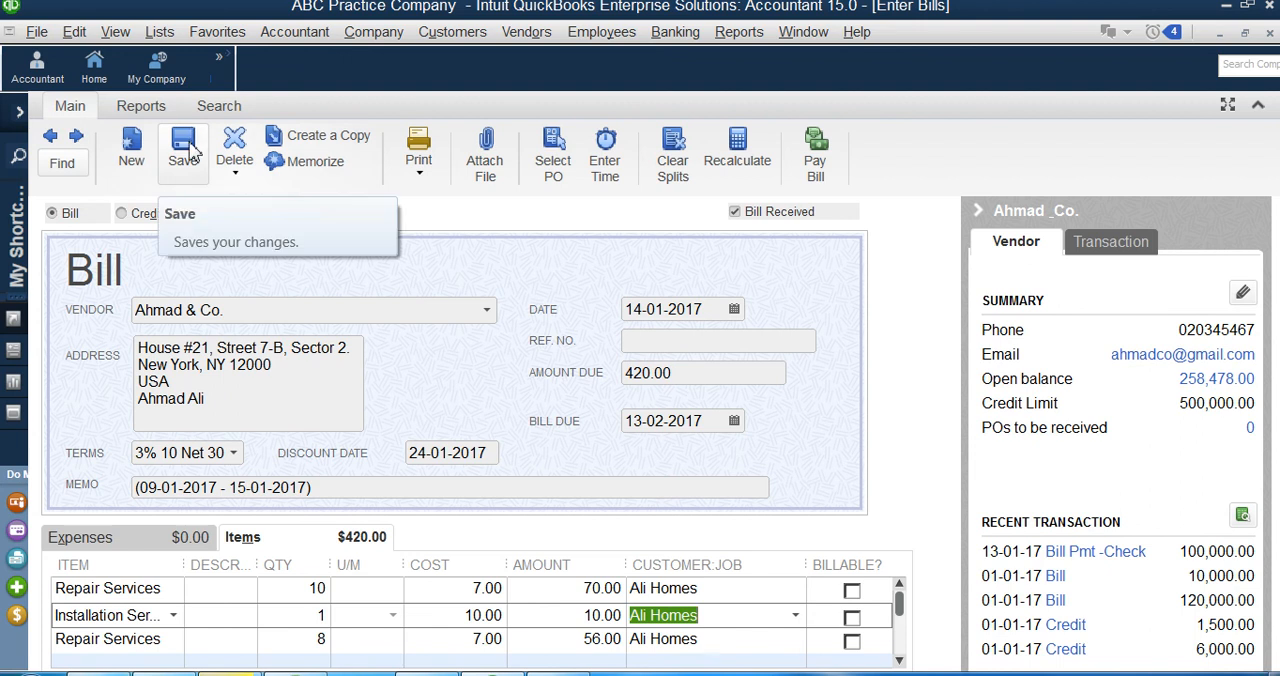
Step: Mark every Repair Services and Installation Services line on the bill as billable to Ali Homes
left_click(853, 591)
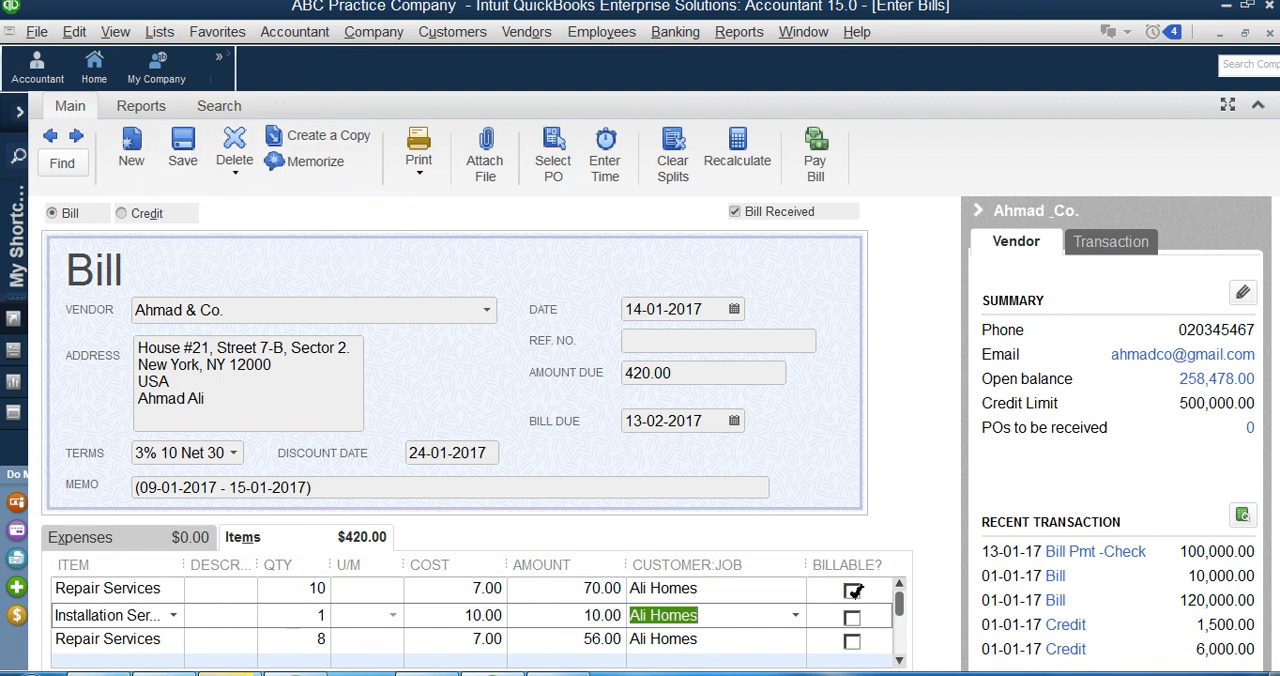
key("Up")
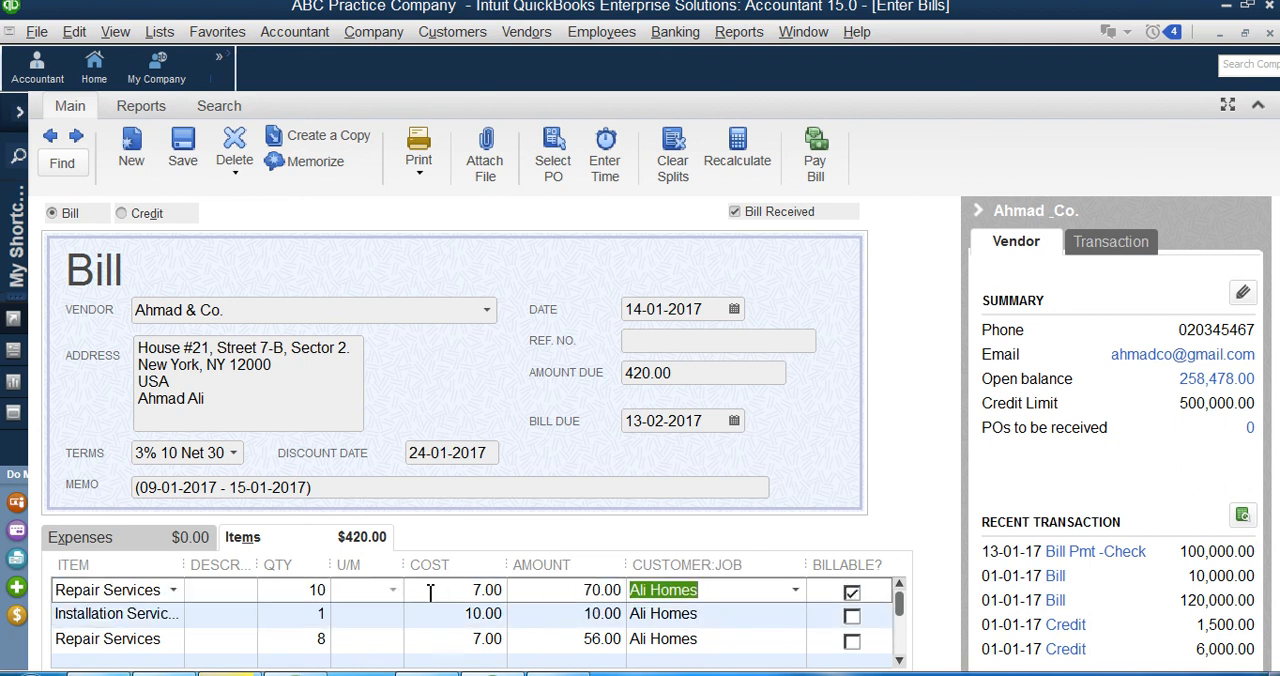
left_click(852, 615)
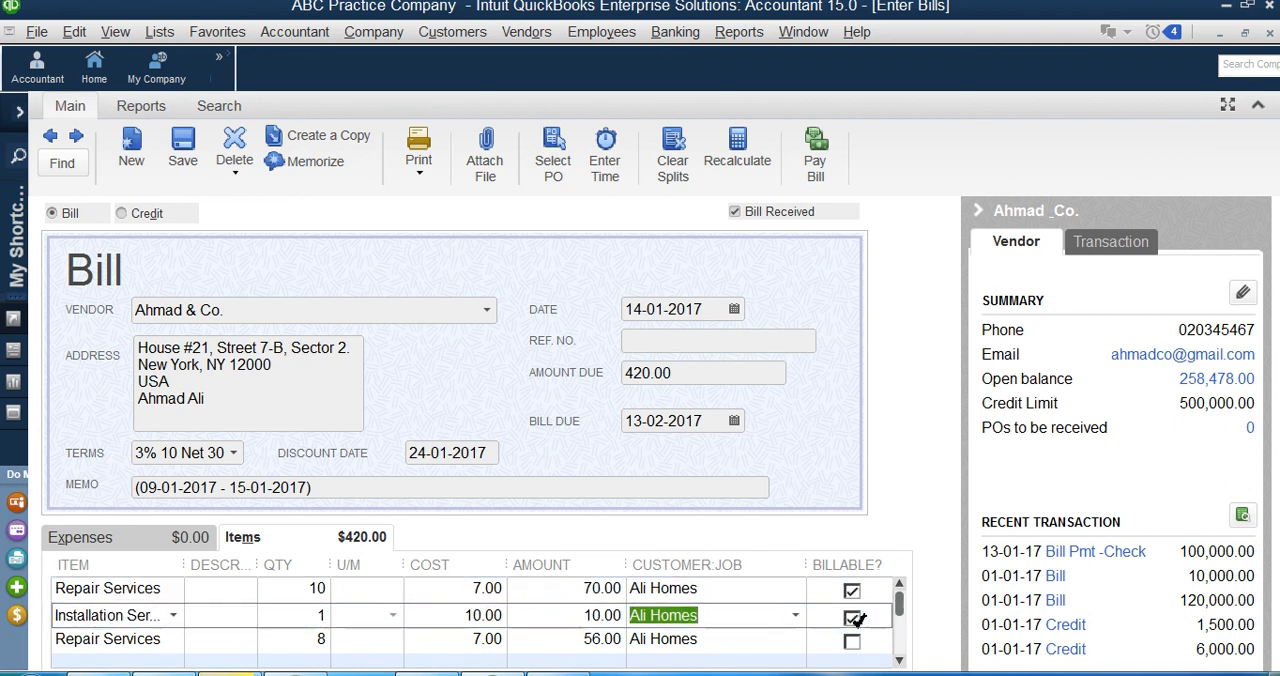
left_click(855, 642)
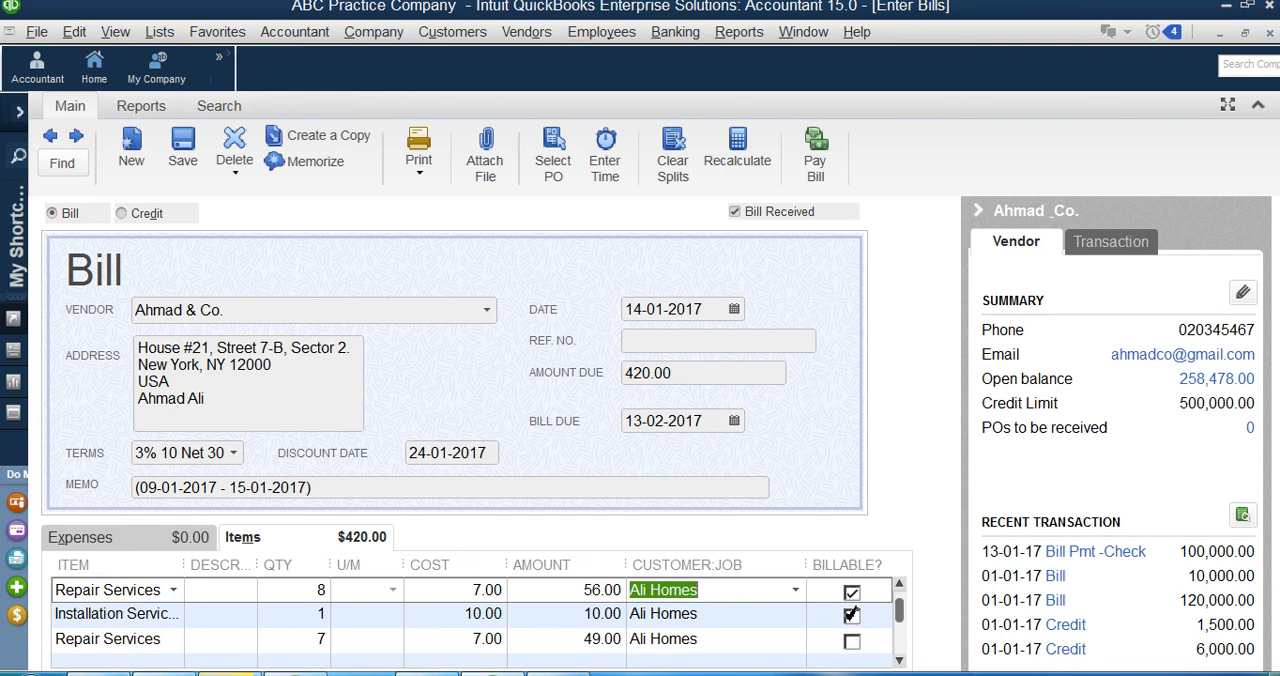
left_click(899, 660)
left_click(852, 642)
left_click(853, 617)
left_click(900, 584)
left_click(854, 616)
left_click(854, 592)
left_click(901, 587)
left_click(901, 587)
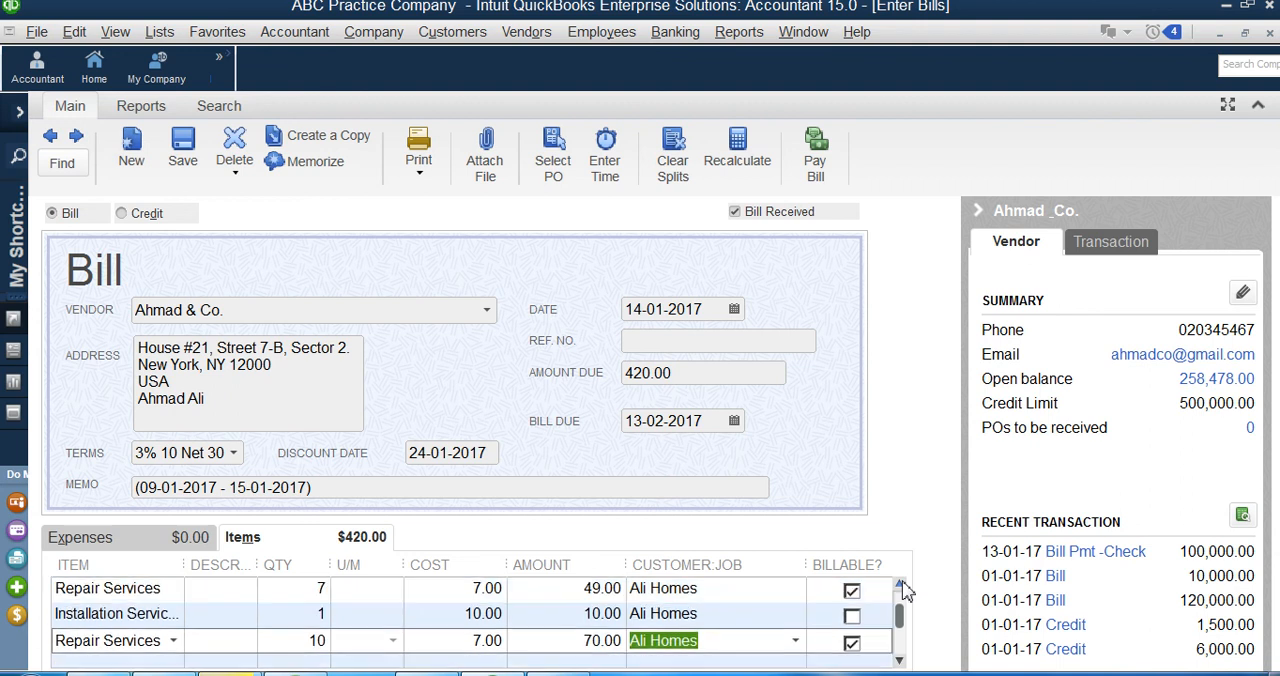
left_click(854, 617)
left_click(899, 660)
left_click(852, 617)
left_click(852, 643)
left_click(899, 660)
left_click(899, 660)
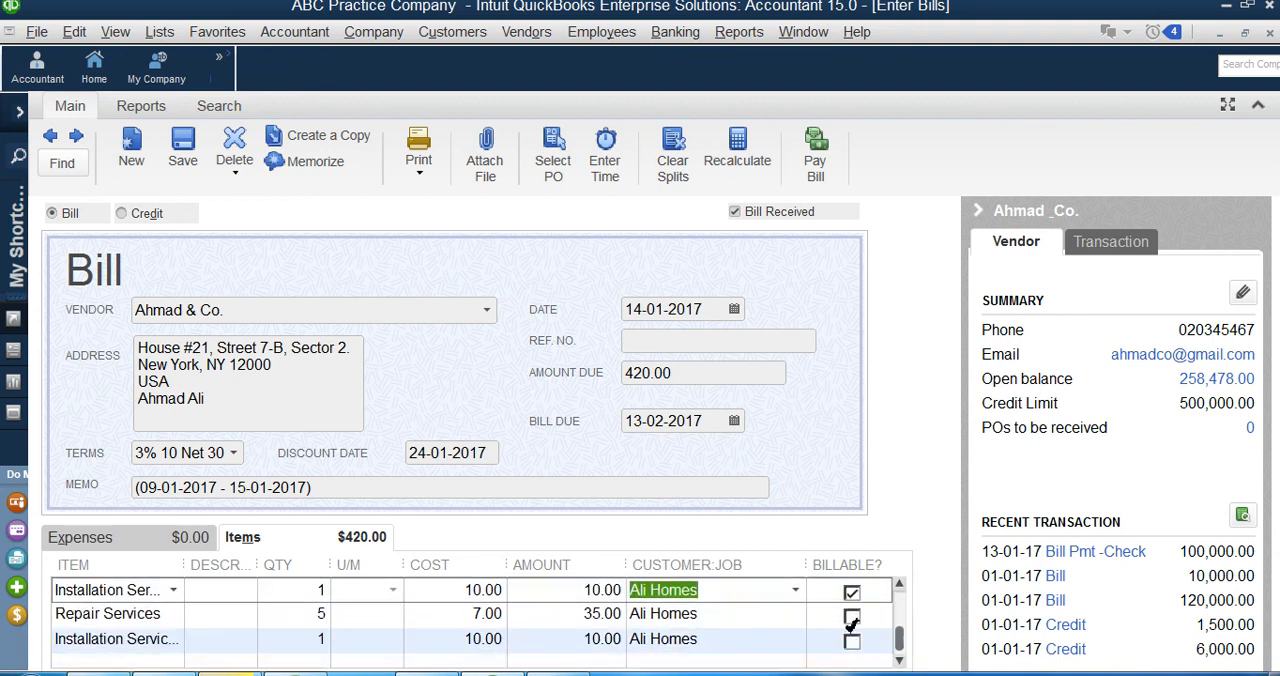
left_click(852, 617)
left_click(852, 643)
left_click(899, 660)
Step: Return to the start of the bill's item list, save the Ahmad & Co. bill and close it
left_click(899, 584)
left_click(899, 584)
left_click(899, 584)
left_click(899, 584)
left_click(899, 584)
left_click(899, 584)
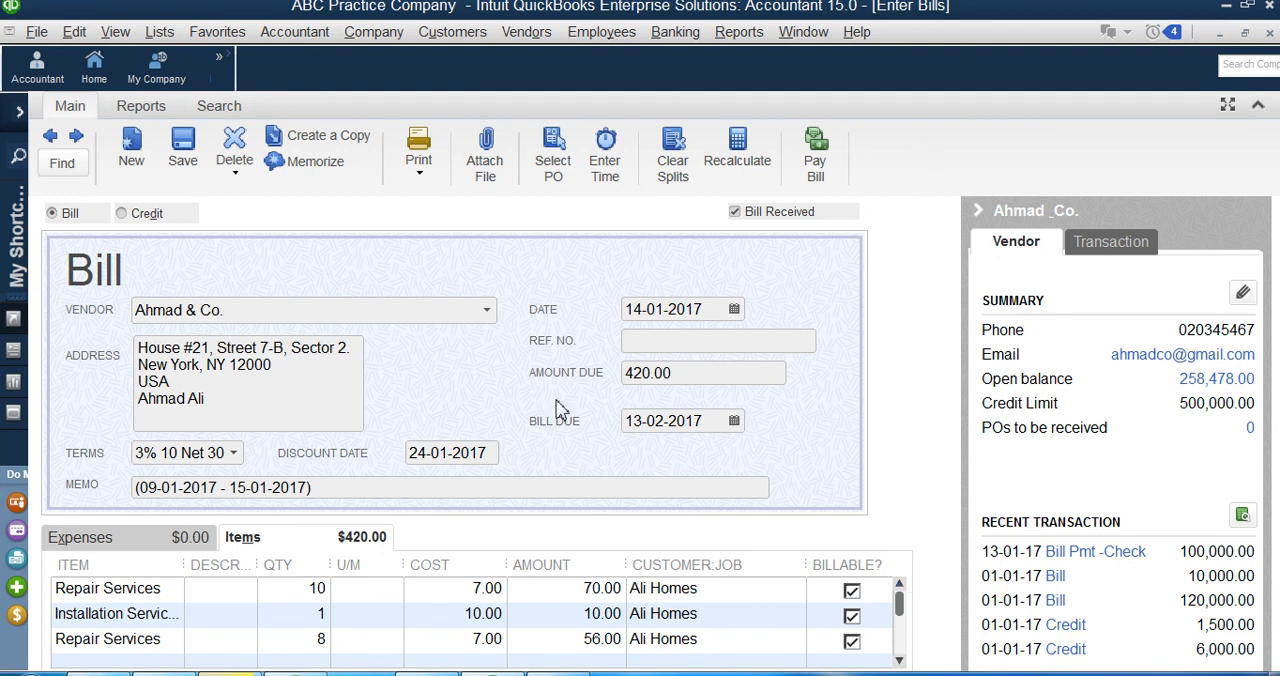
left_click(178, 156)
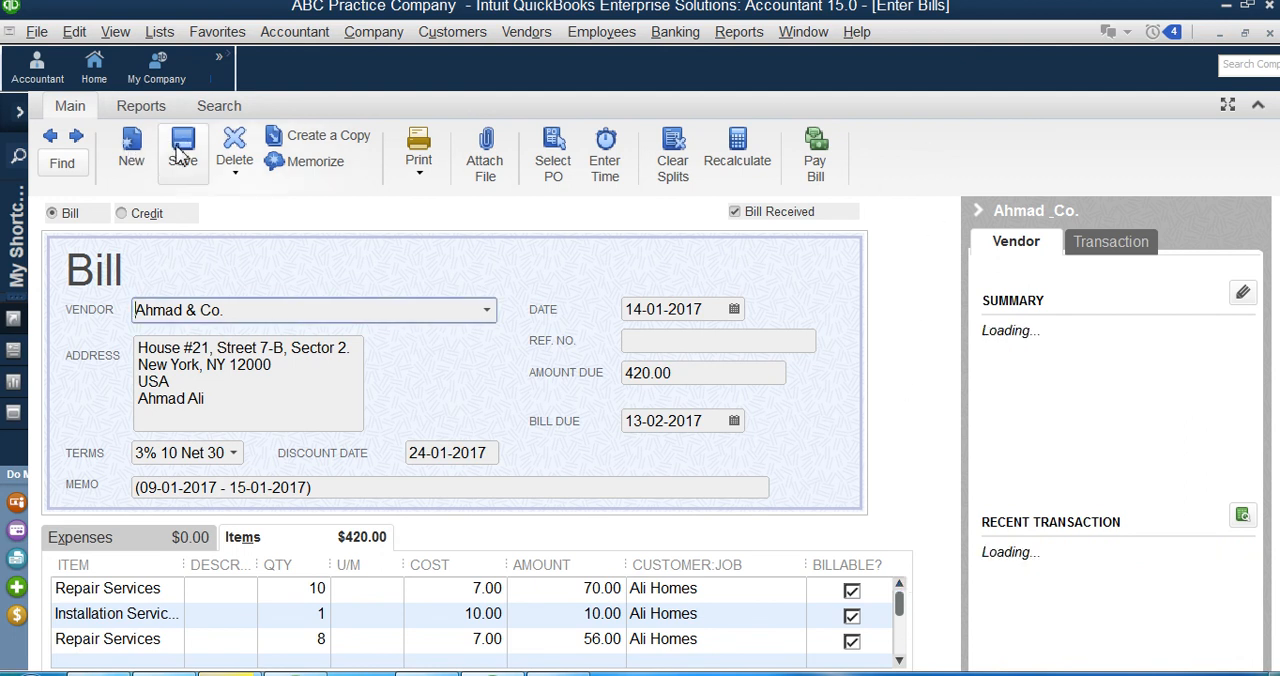
key("Escape")
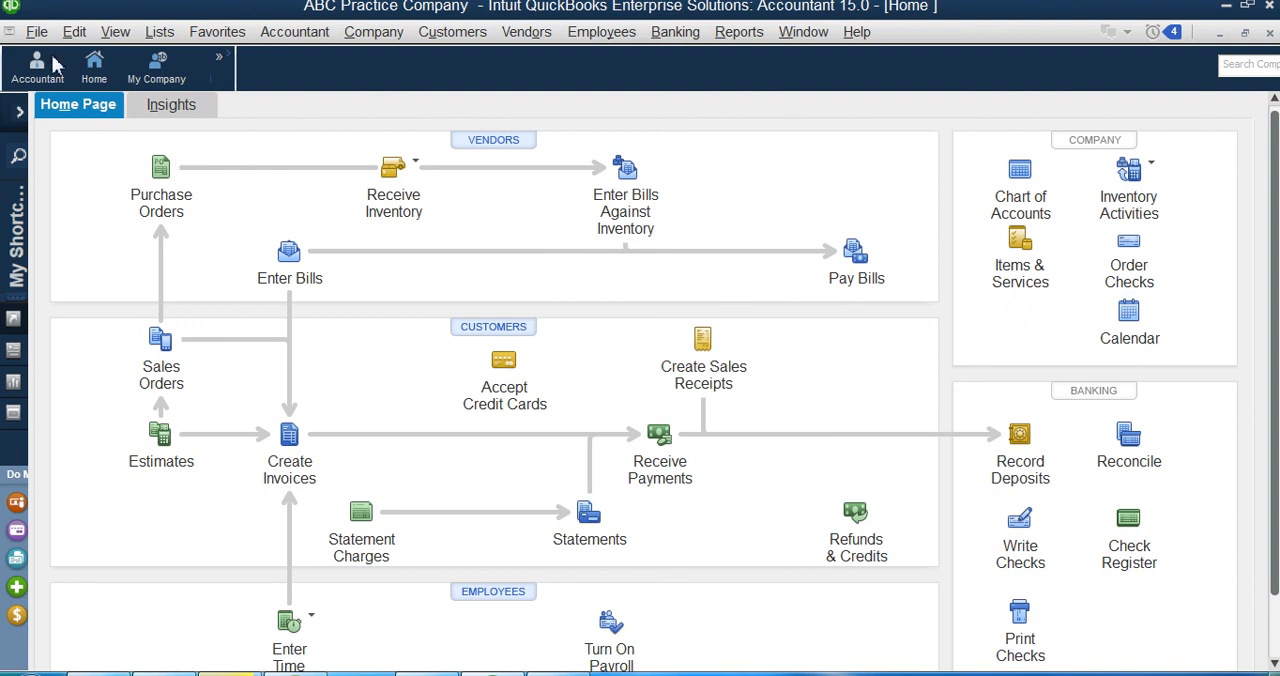
Step: Open the item list, widen its name column and inspect the cost and sales price of the Installation Services item
left_click(163, 36)
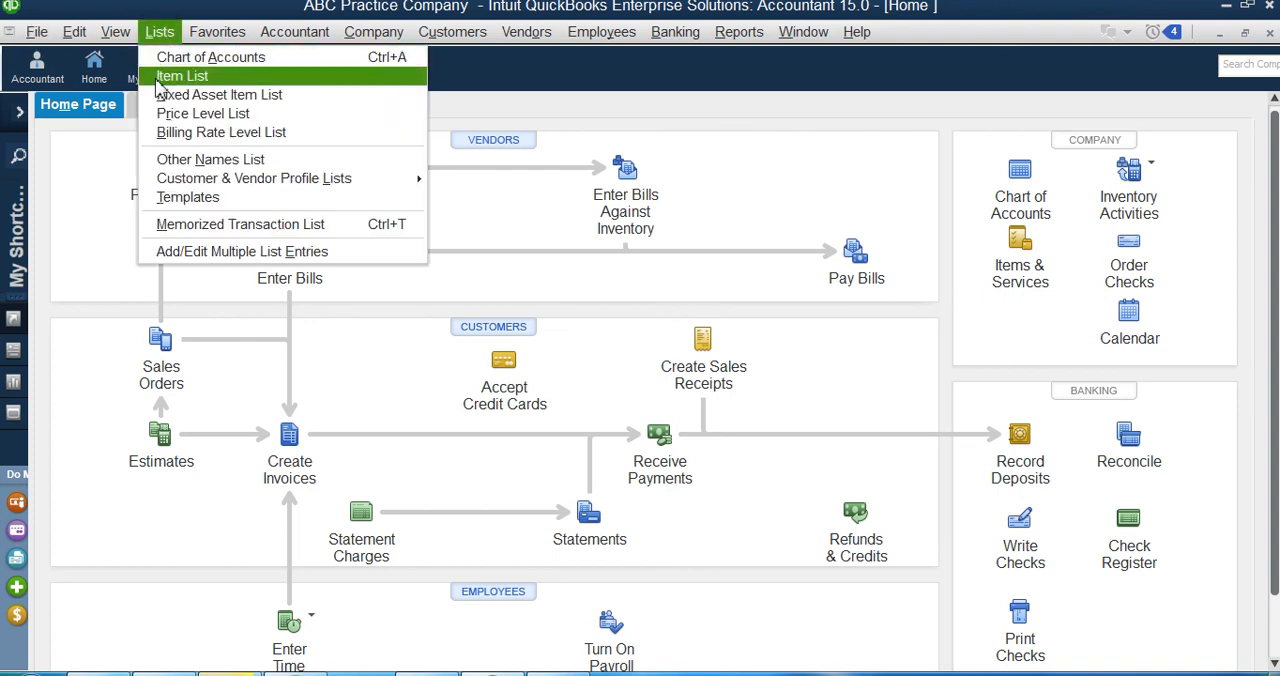
left_click(170, 78)
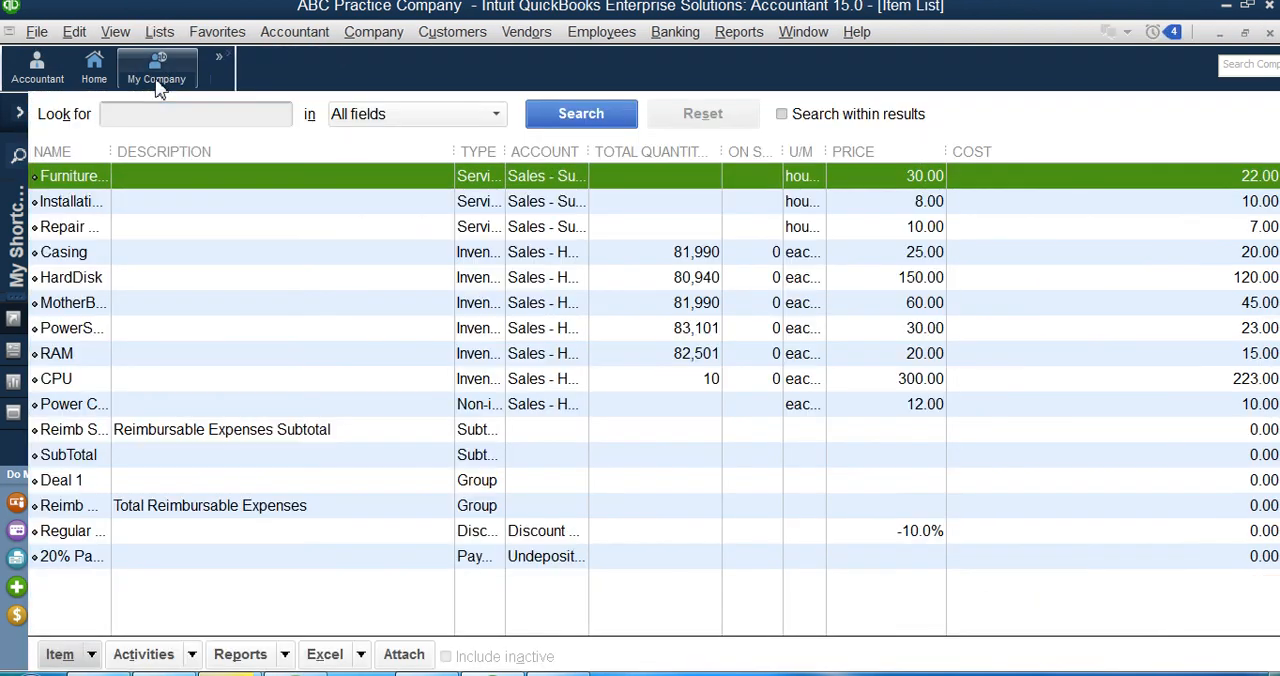
left_click_drag(111, 150, 355, 149)
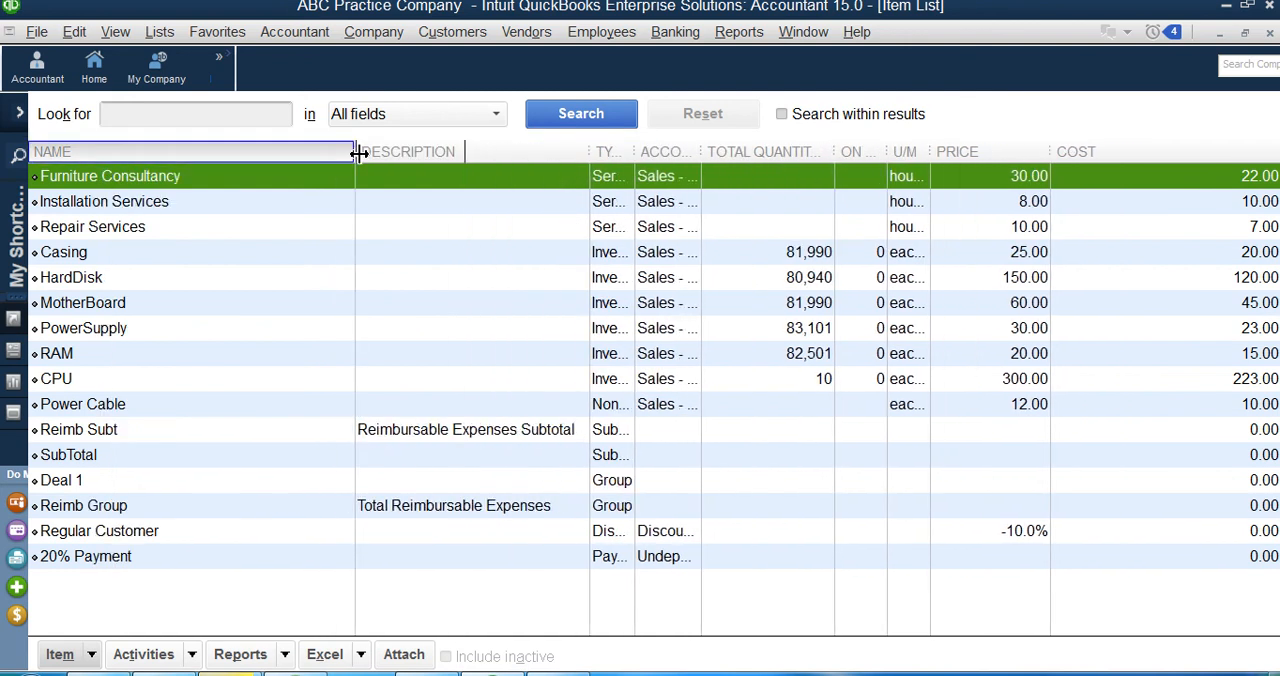
double_click(108, 203)
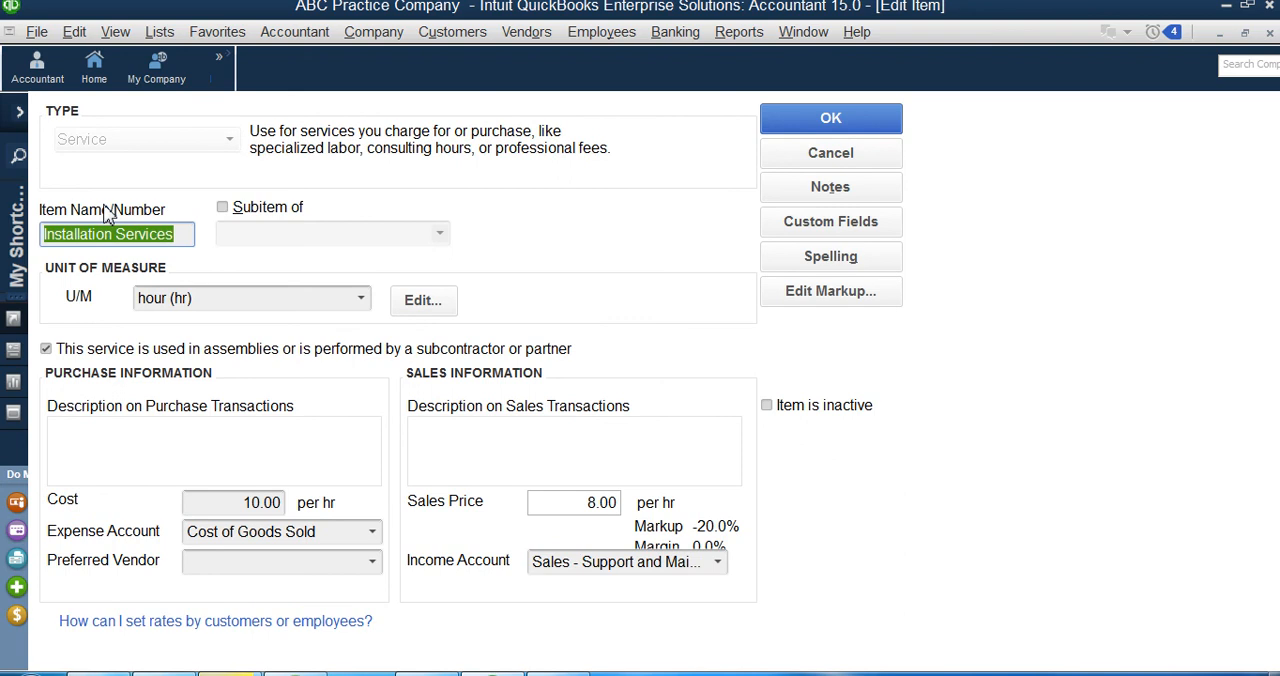
key("Escape")
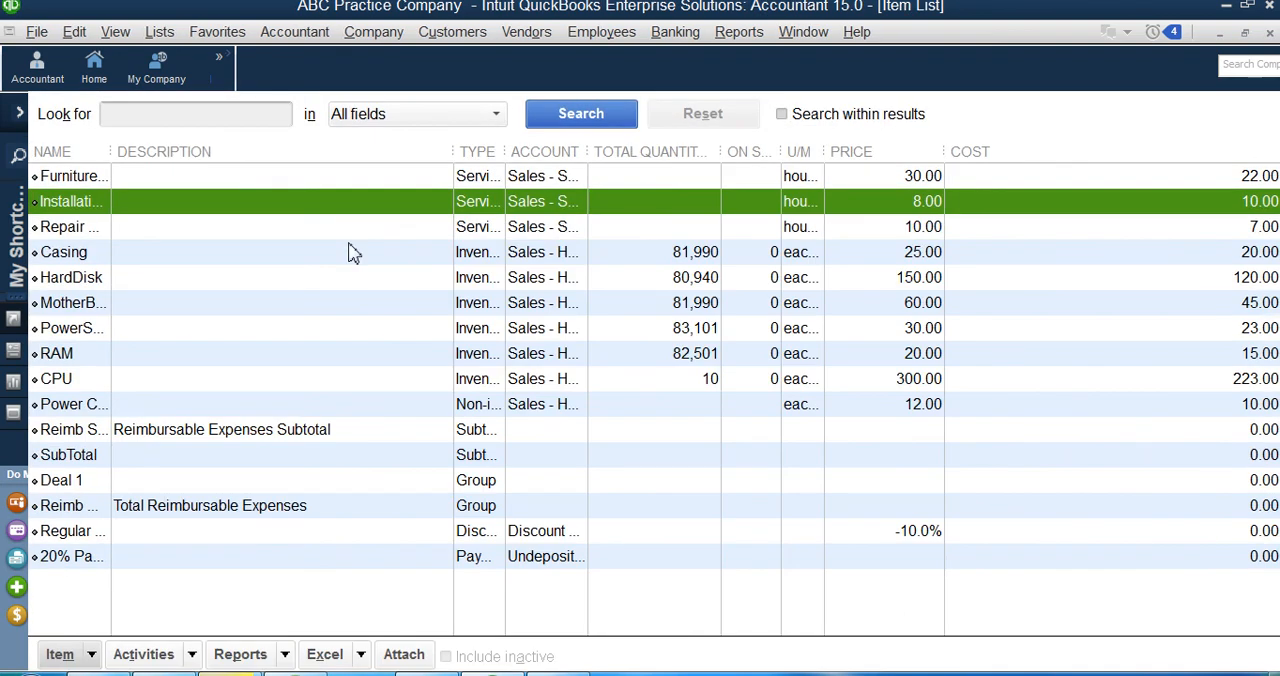
Step: Inspect the hourly cost and sales price of the Repair Services item, and close the item list
left_click_drag(111, 151, 203, 152)
left_click(138, 226)
double_click(136, 223)
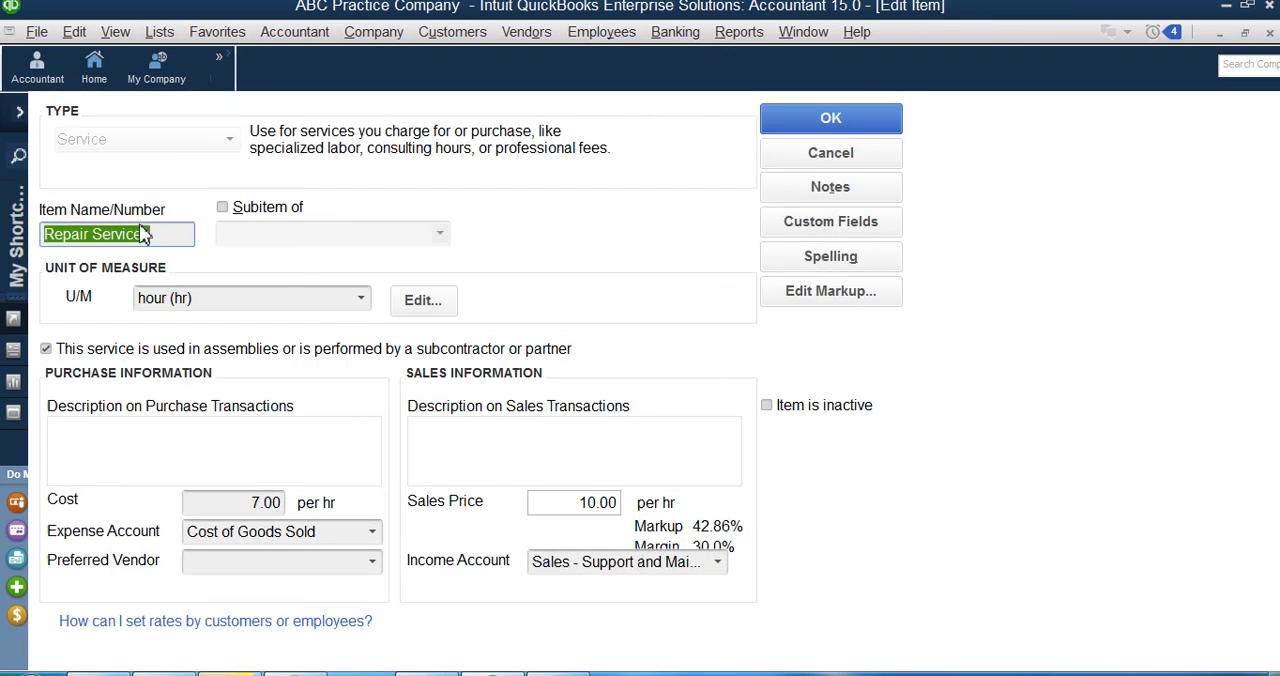
left_click_drag(252, 502, 322, 503)
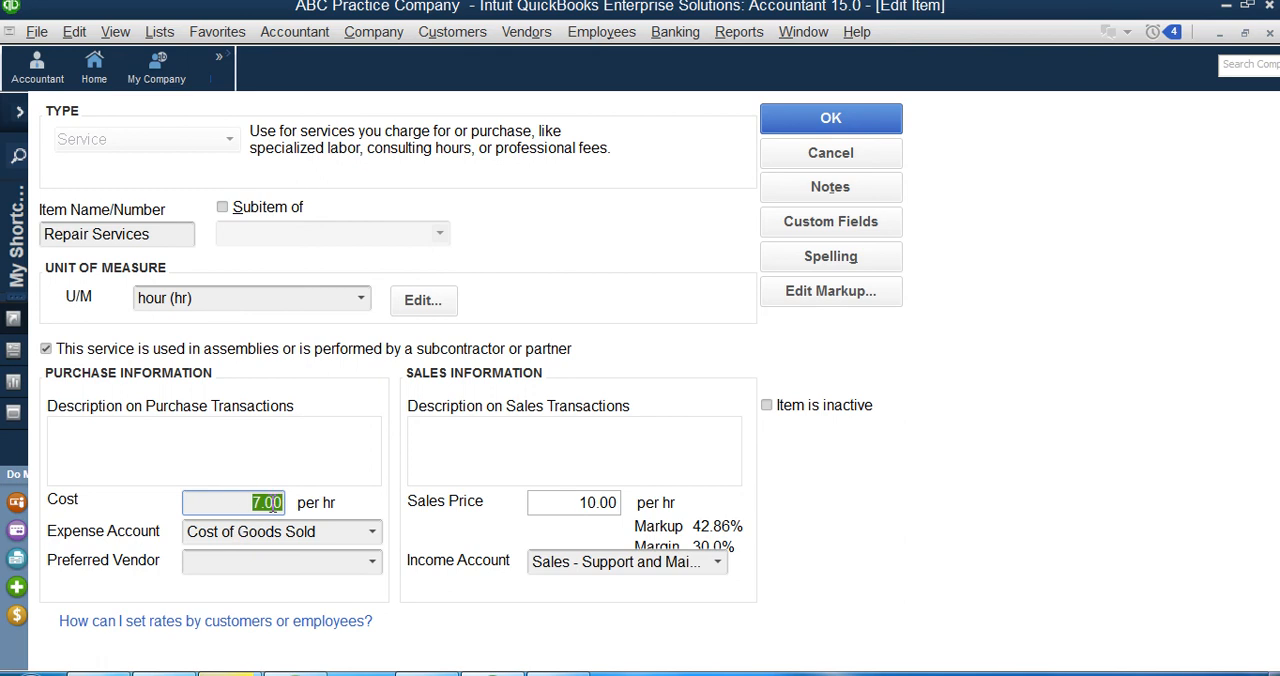
left_click_drag(580, 510, 683, 513)
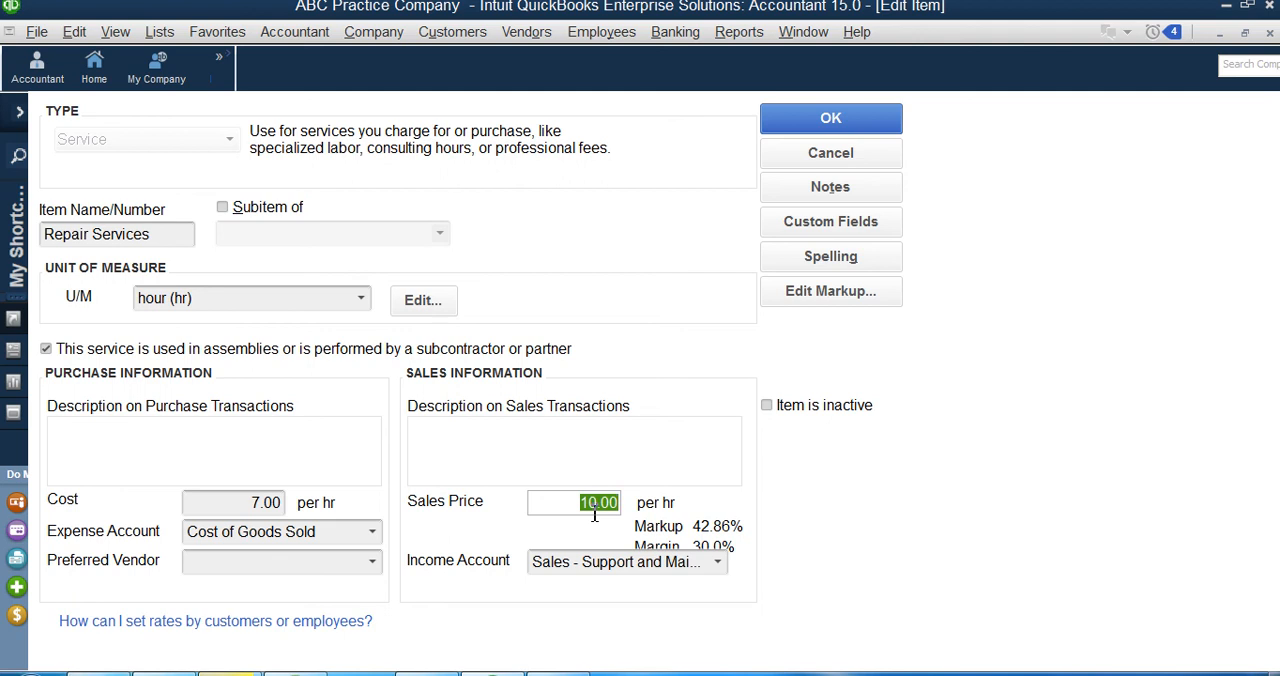
key("Return")
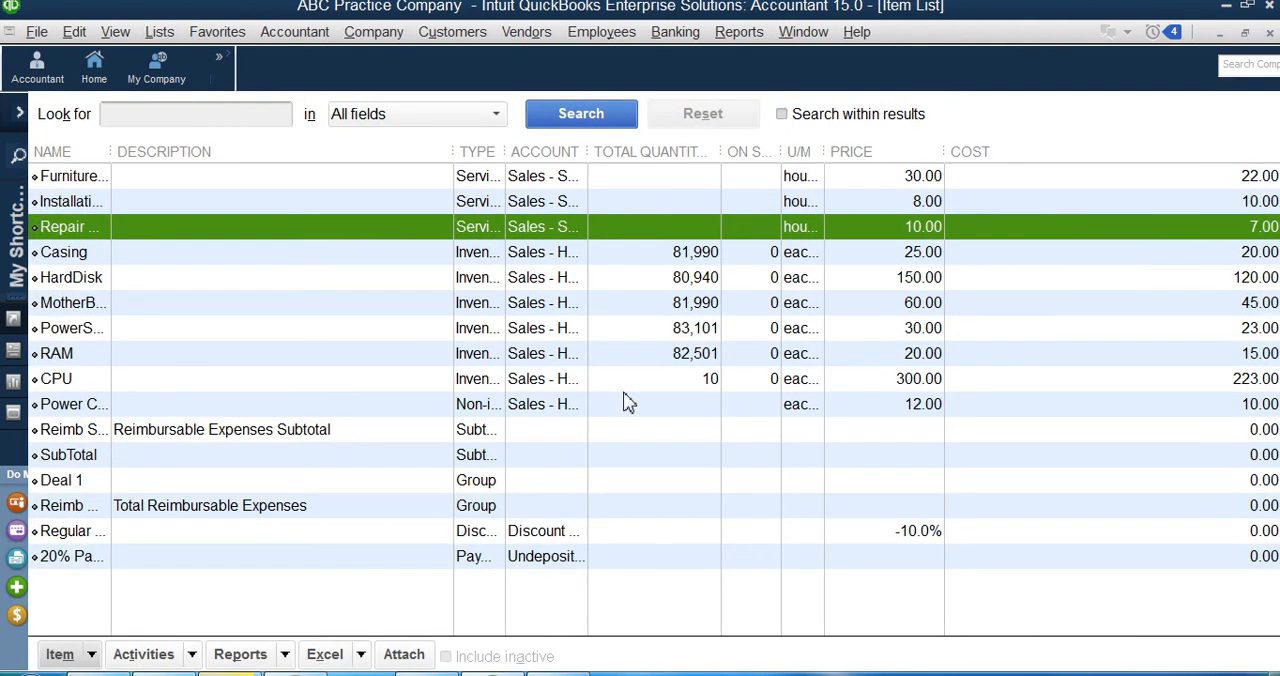
key("Escape")
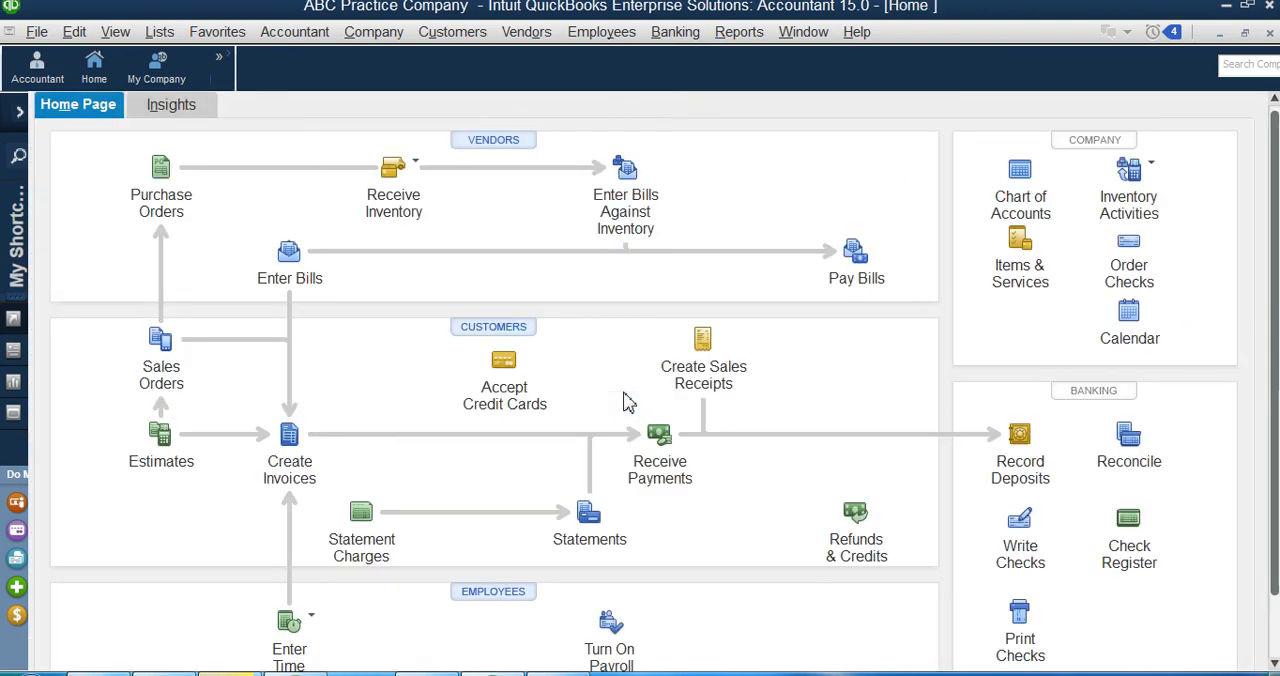